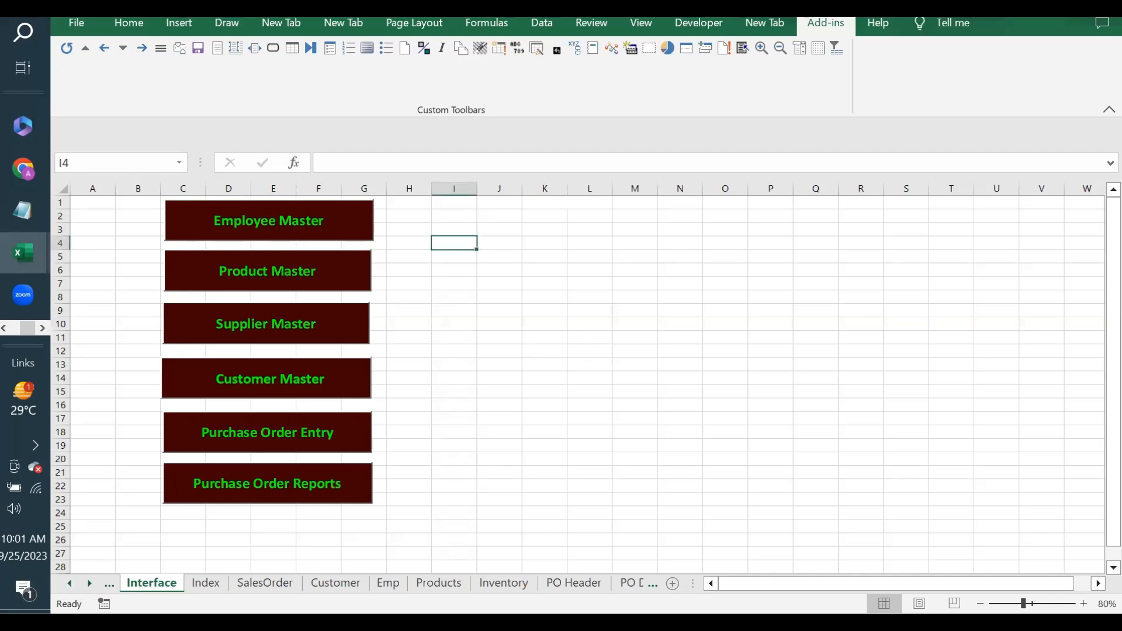
Open the Links to other videos sheet and look over the listed videos with their views and subscribers.
{"action": "left_click", "coordinate": [90, 583]}
{"action": "left_click", "coordinate": [568, 583]}
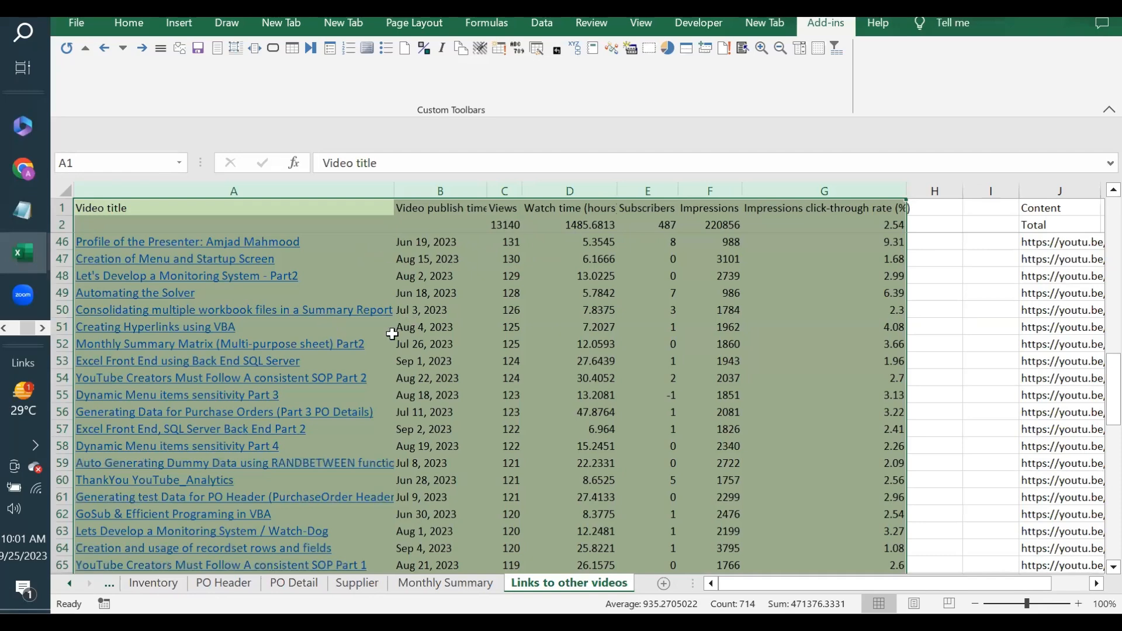
{"action": "left_click", "coordinate": [645, 292]}
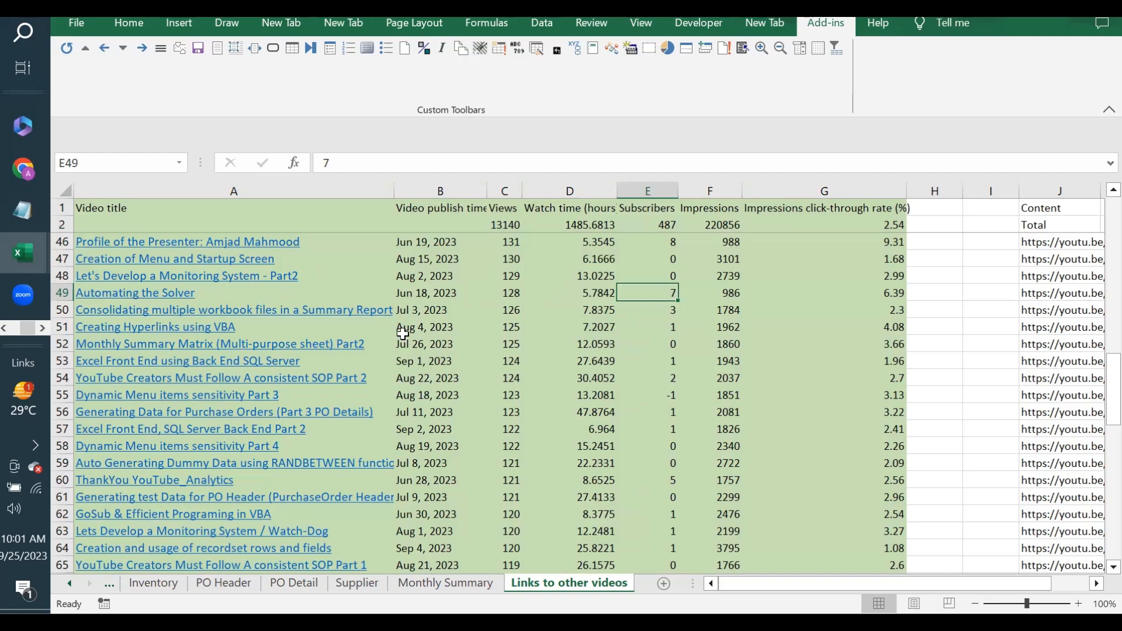
{"action": "left_click", "coordinate": [493, 293]}
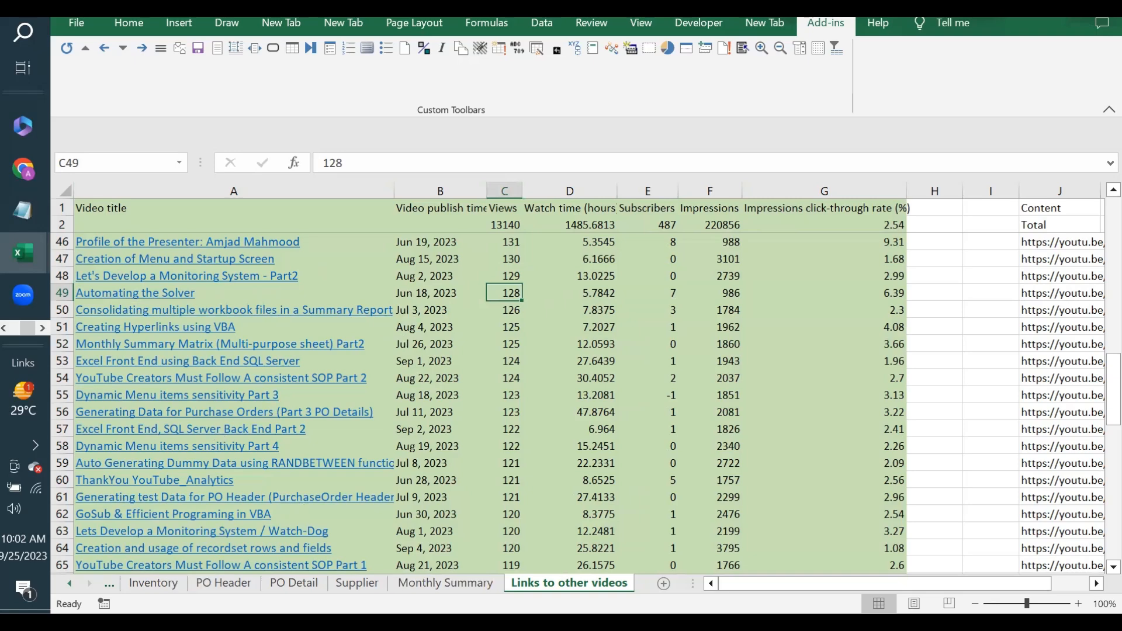
{"action": "scroll", "coordinate": [153, 583], "scroll_direction": "up", "scroll_amount": 5}
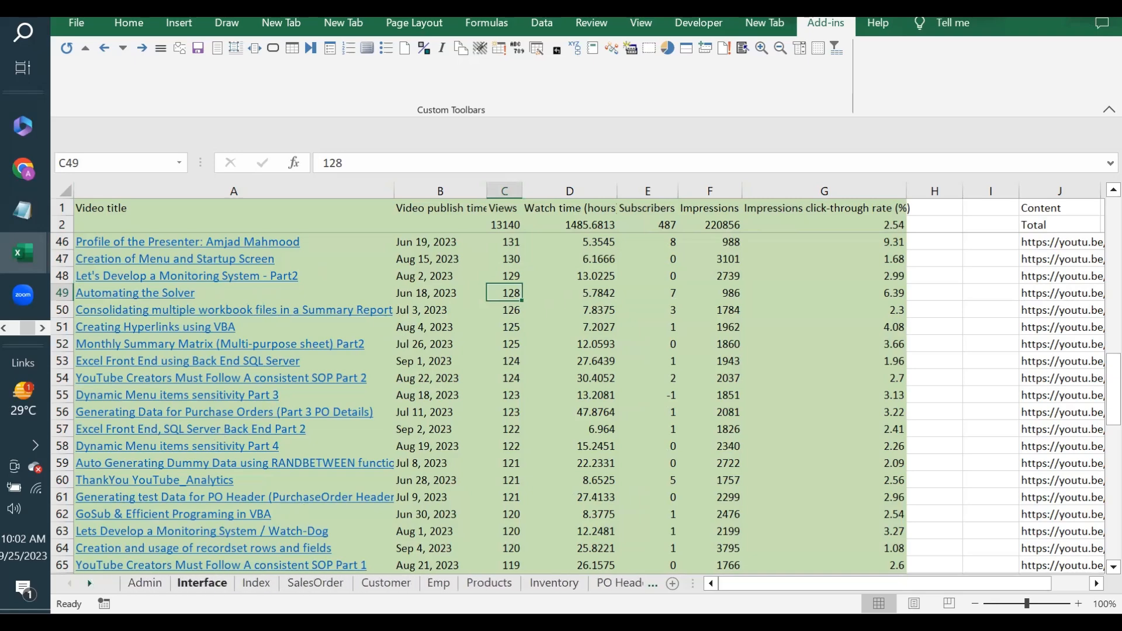
Return to the Interface sheet and load the Solver example workbook with the Load_Solver_Example custom tool.
{"action": "left_click", "coordinate": [193, 582]}
{"action": "left_click", "coordinate": [453, 216]}
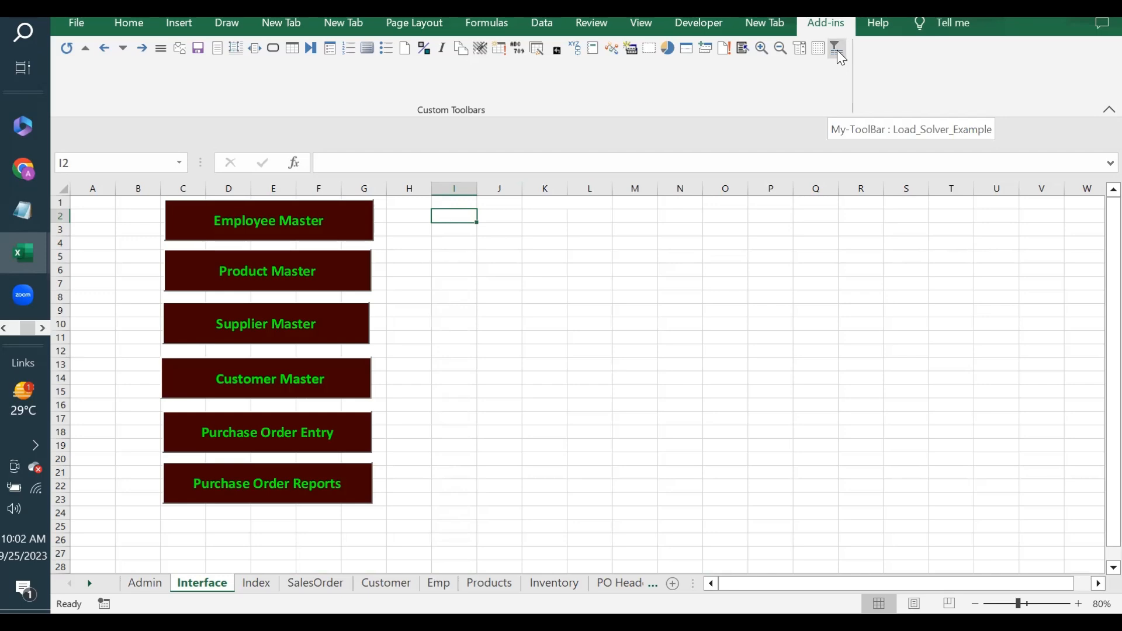
{"action": "left_click", "coordinate": [838, 50]}
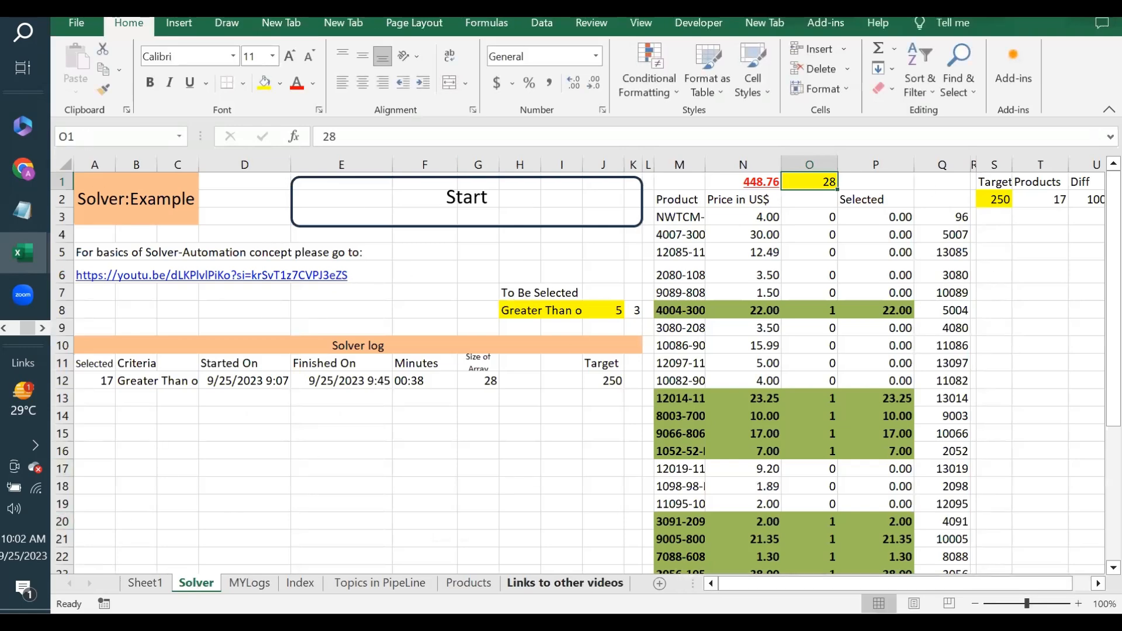
Examine the Products sheet, checking the Product Code column down to its last record and the List Price column.
{"action": "left_click", "coordinate": [467, 583]}
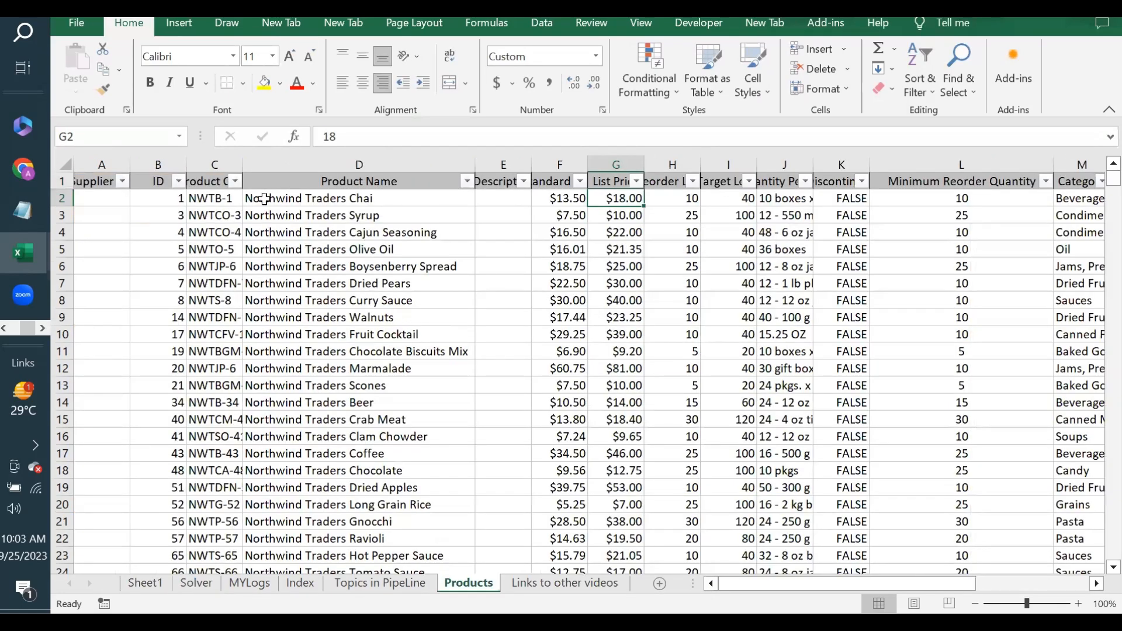
{"action": "left_click", "coordinate": [220, 200]}
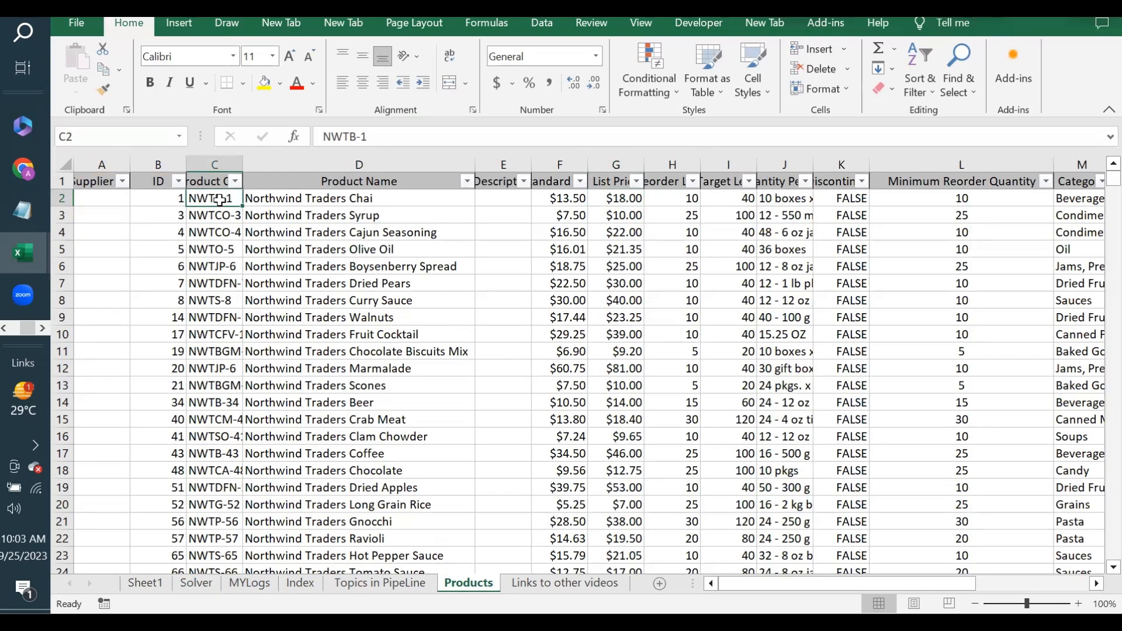
{"action": "key", "text": "ctrl+Down"}
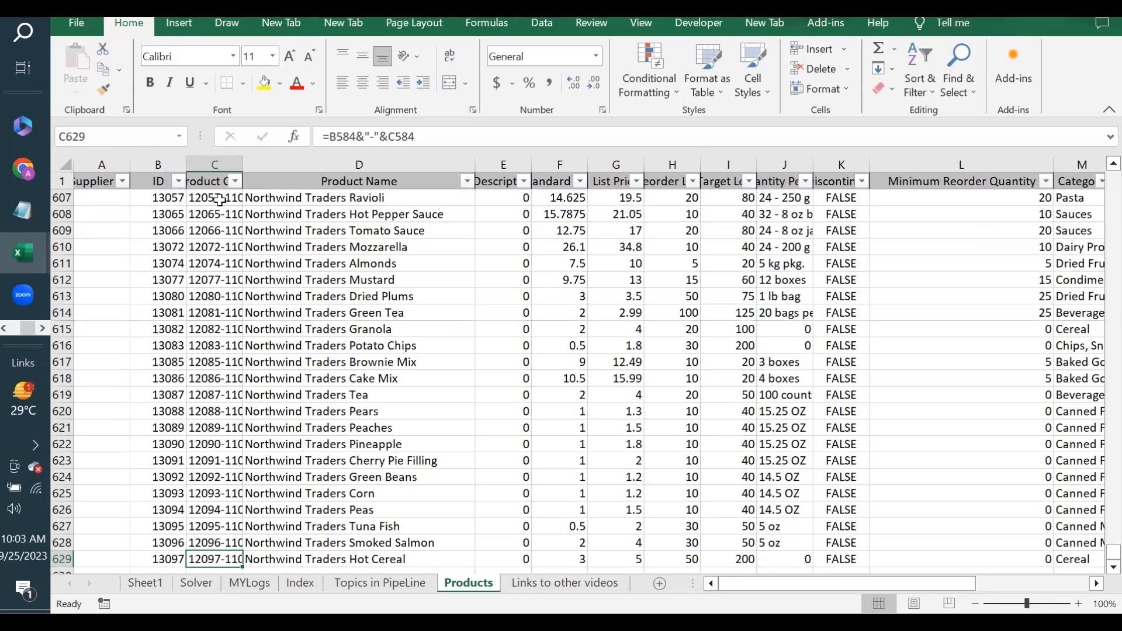
{"action": "key", "text": "ctrl+Down"}
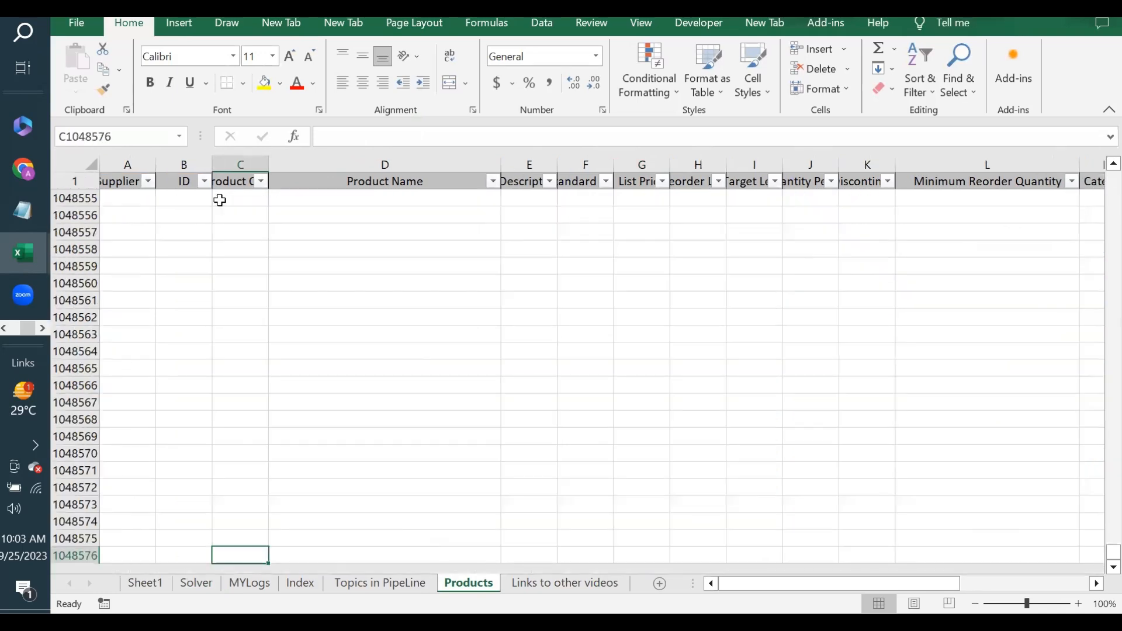
{"action": "key", "text": "ctrl+Up"}
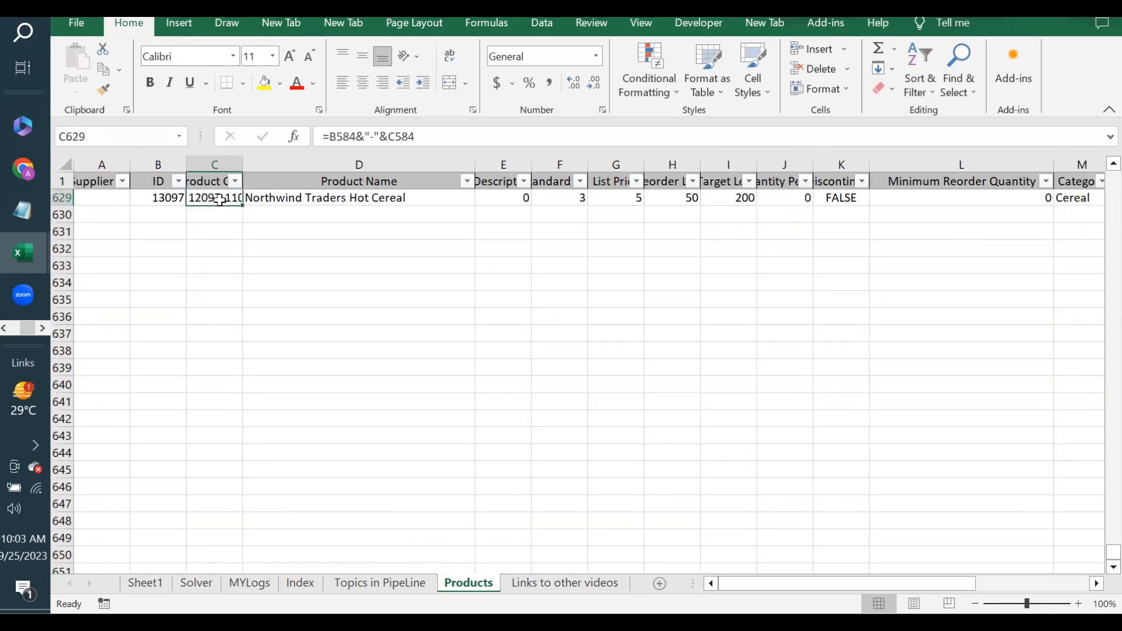
{"action": "left_click", "coordinate": [215, 178]}
{"action": "key", "text": "Down"}
{"action": "key", "text": "Down"}
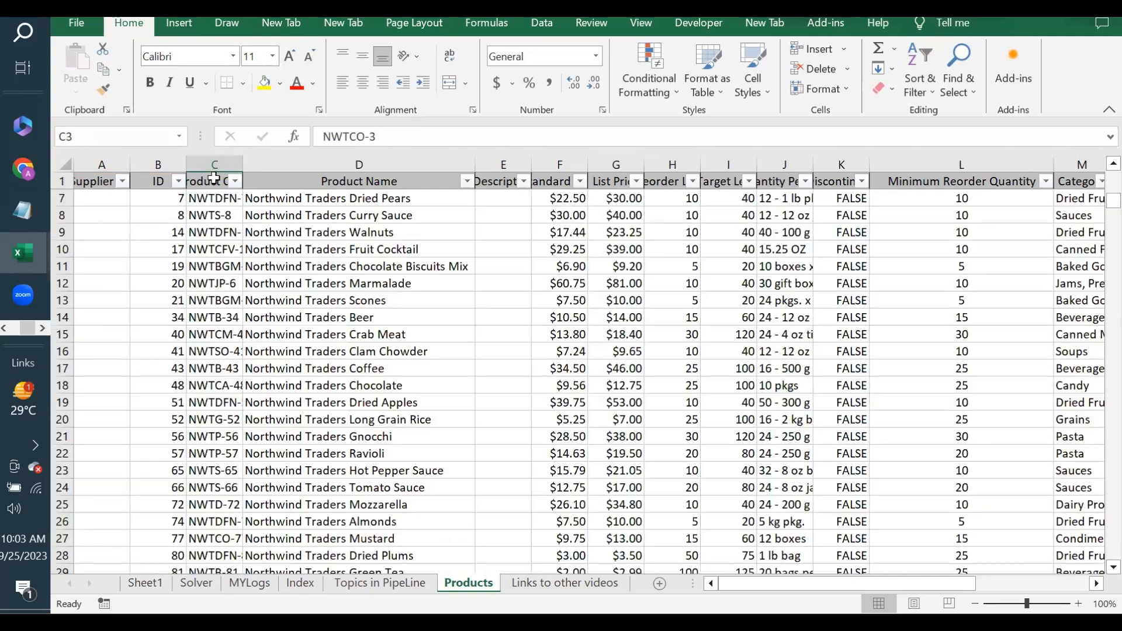
{"action": "left_click", "coordinate": [615, 198]}
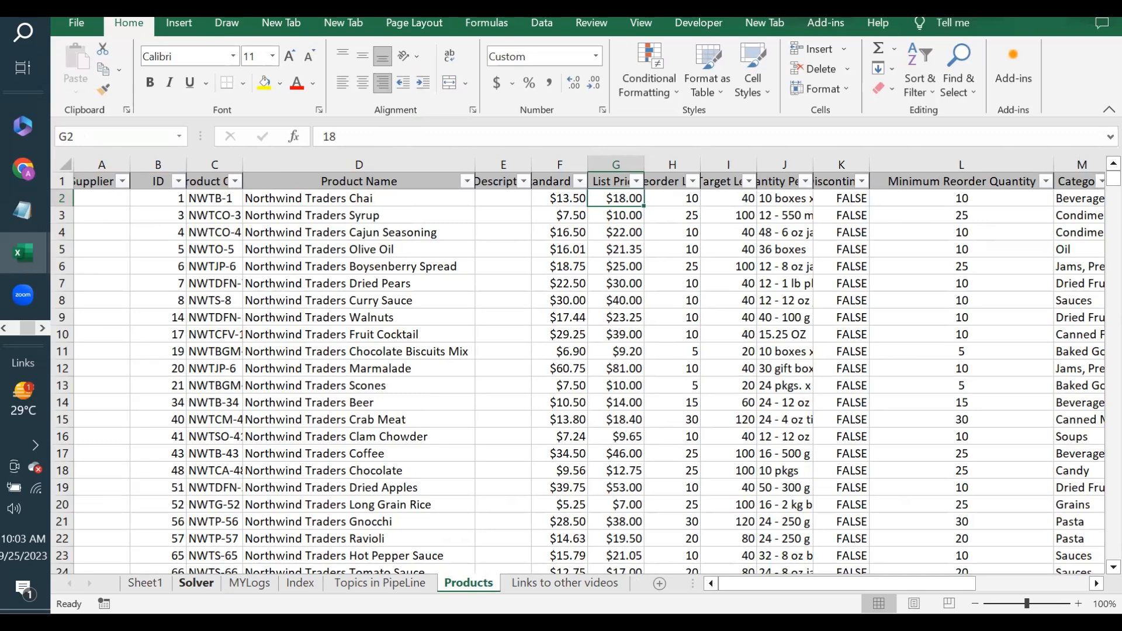
Go to the Solver sheet and inspect the target in S2, the array size in O1 and the Product heading.
{"action": "left_click", "coordinate": [196, 583]}
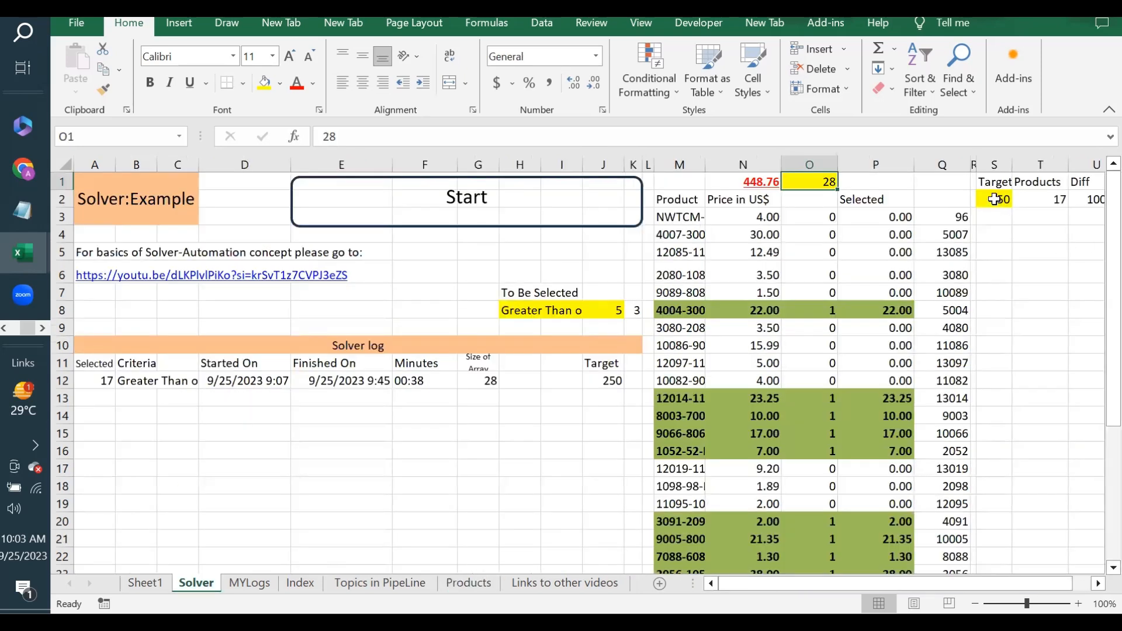
{"action": "left_click", "coordinate": [993, 199]}
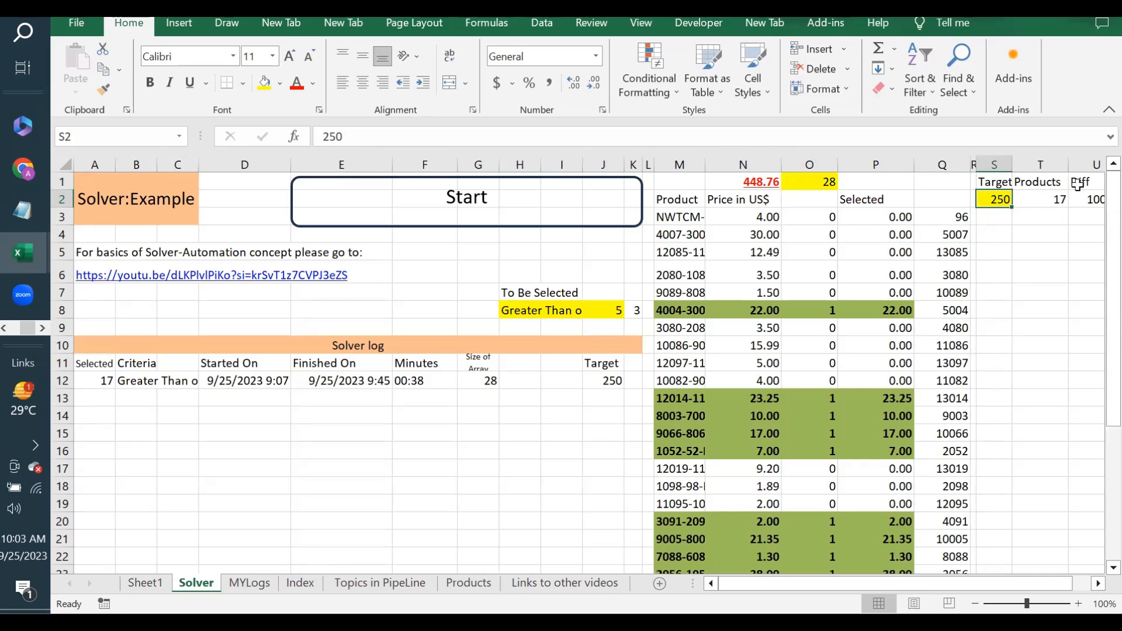
{"action": "left_click", "coordinate": [823, 180]}
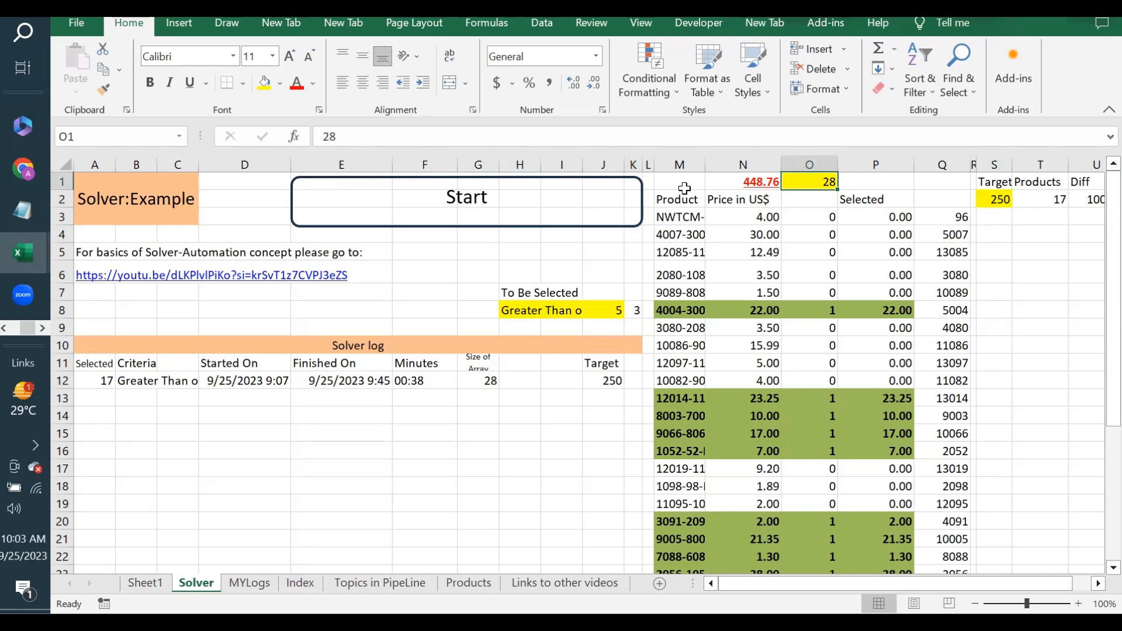
{"action": "left_click", "coordinate": [666, 204]}
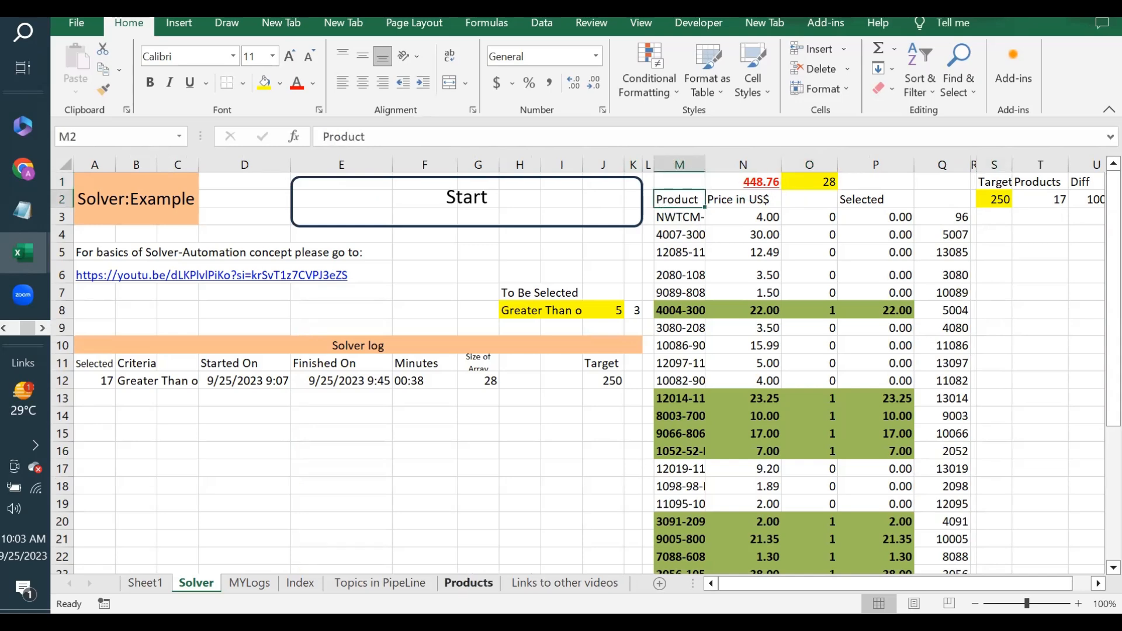
Look over the Products and MYLogs sheets, ending back on the Solver sheet.
{"action": "left_click", "coordinate": [469, 582]}
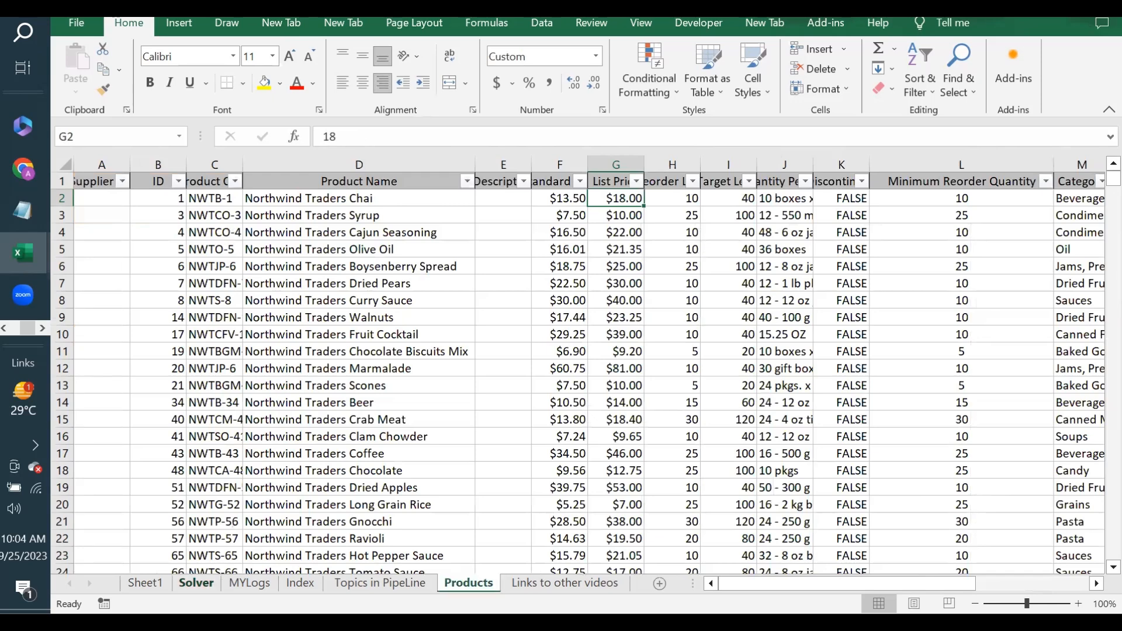
{"action": "left_click", "coordinate": [249, 582]}
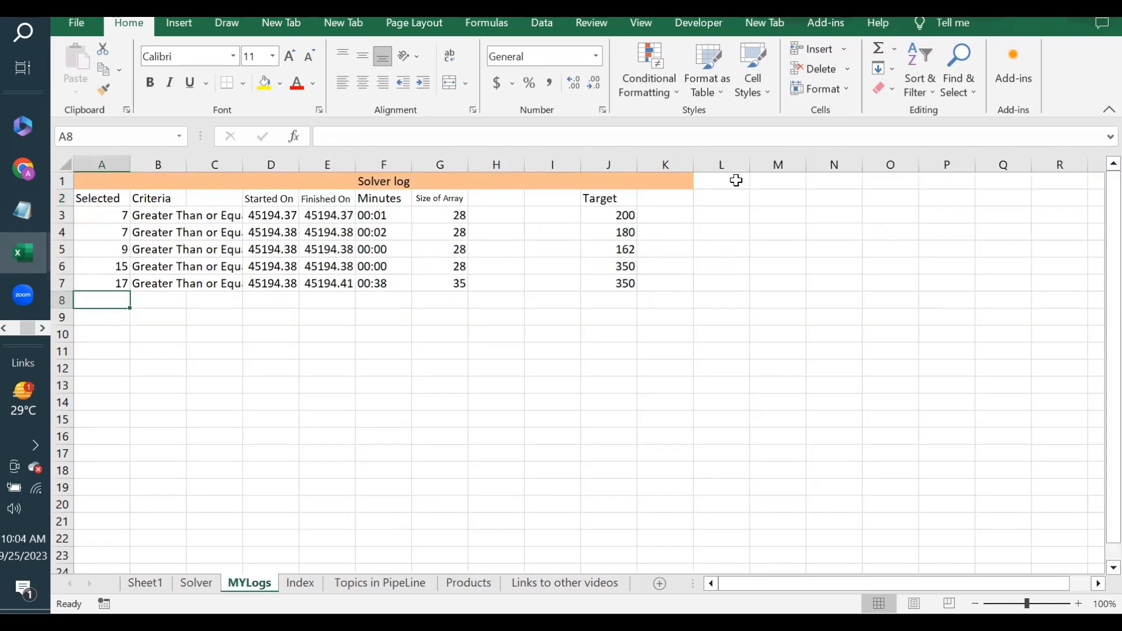
{"action": "left_click", "coordinate": [196, 582]}
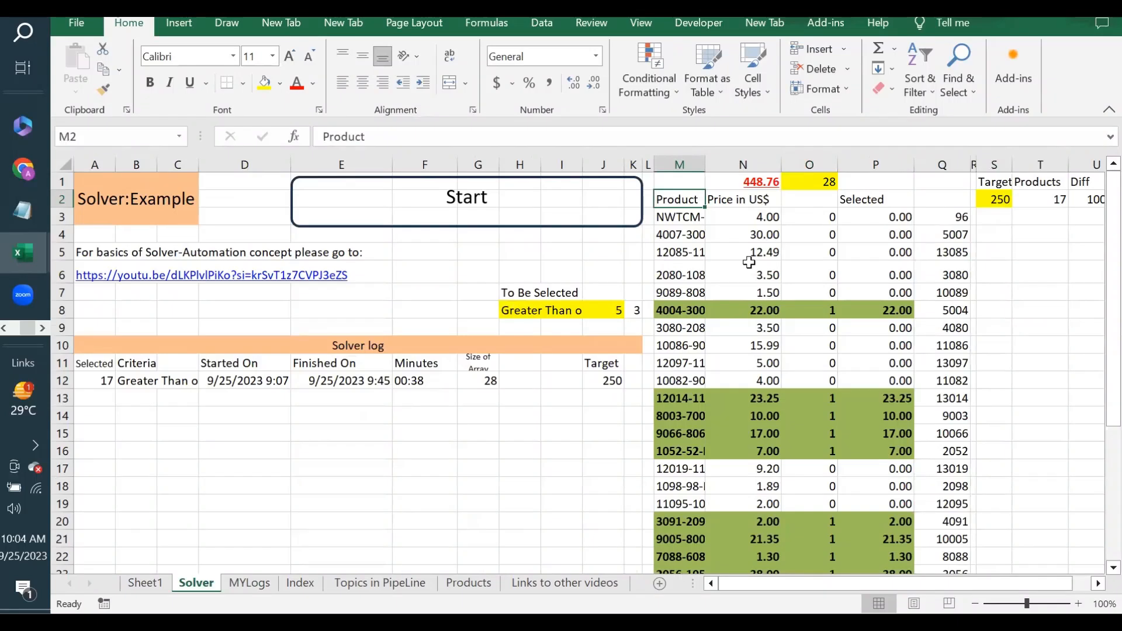
Inspect the array size in O1 and the numbers beside the product list in column Q.
{"action": "left_click", "coordinate": [807, 186]}
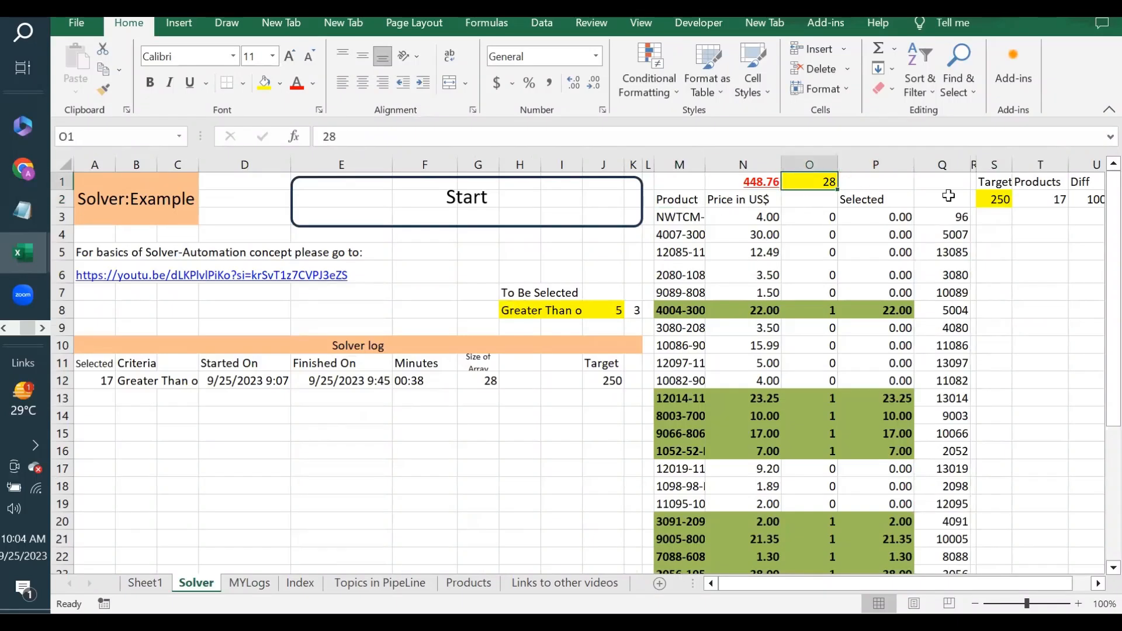
{"action": "left_click", "coordinate": [939, 219]}
{"action": "left_click", "coordinate": [953, 251]}
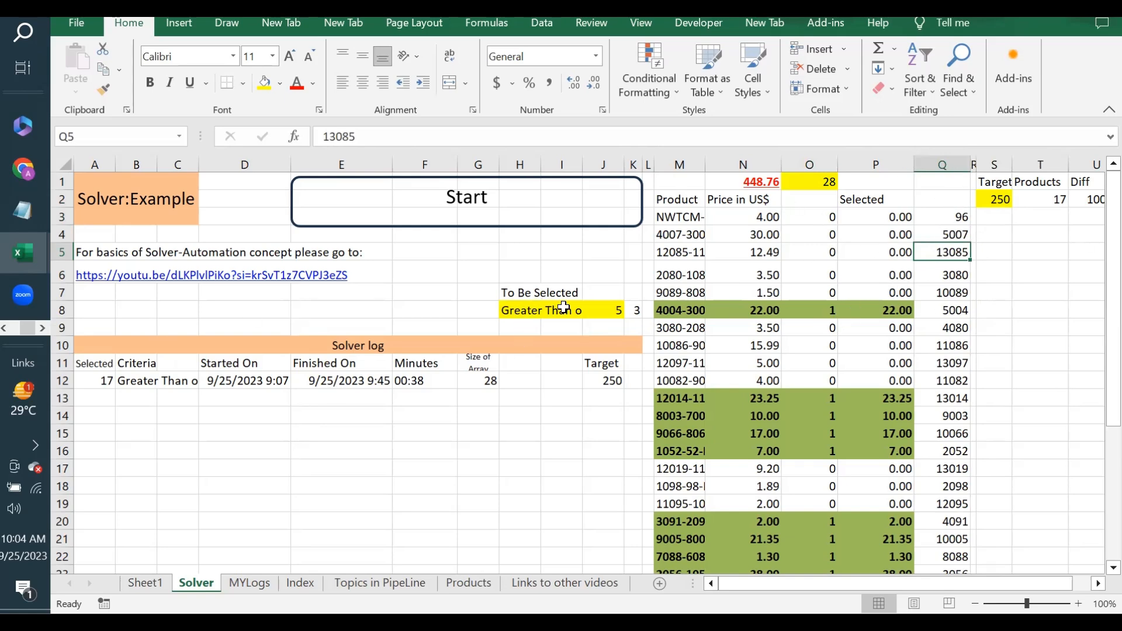
Inspect the To Be Selected criterion in H8 and its quantity in J8.
{"action": "left_click", "coordinate": [613, 310]}
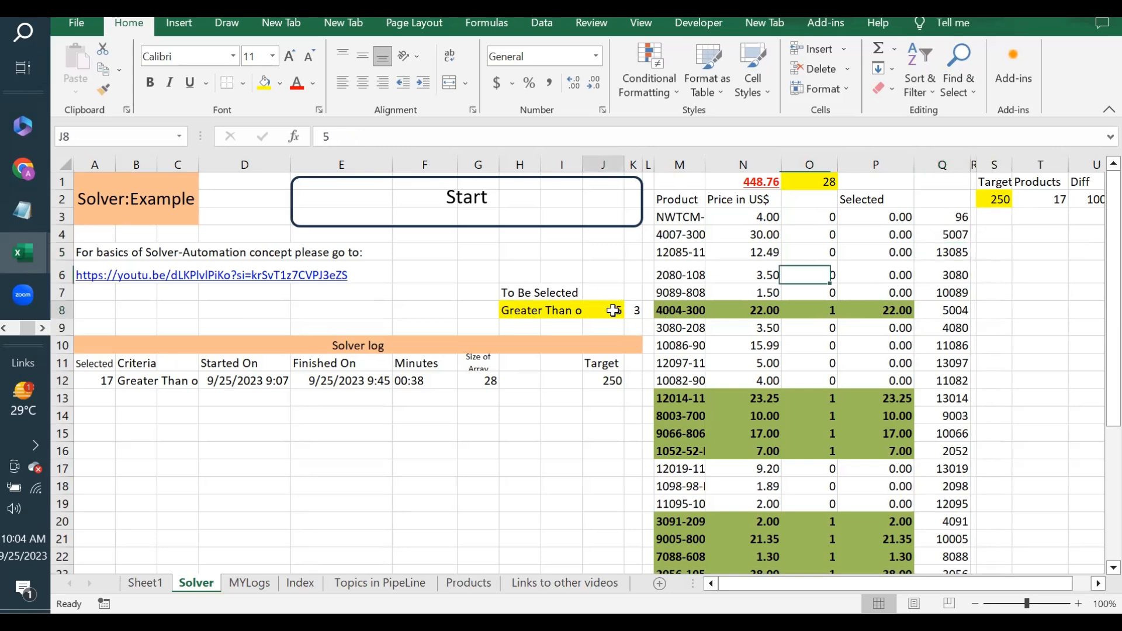
{"action": "left_click", "coordinate": [521, 307]}
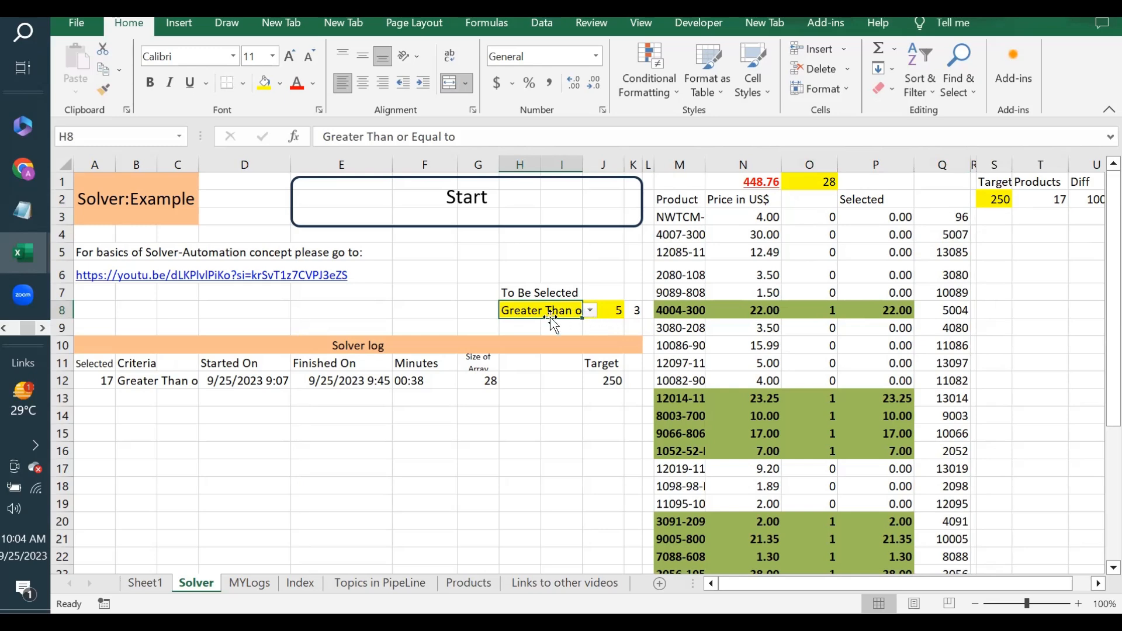
{"action": "left_click", "coordinate": [614, 311]}
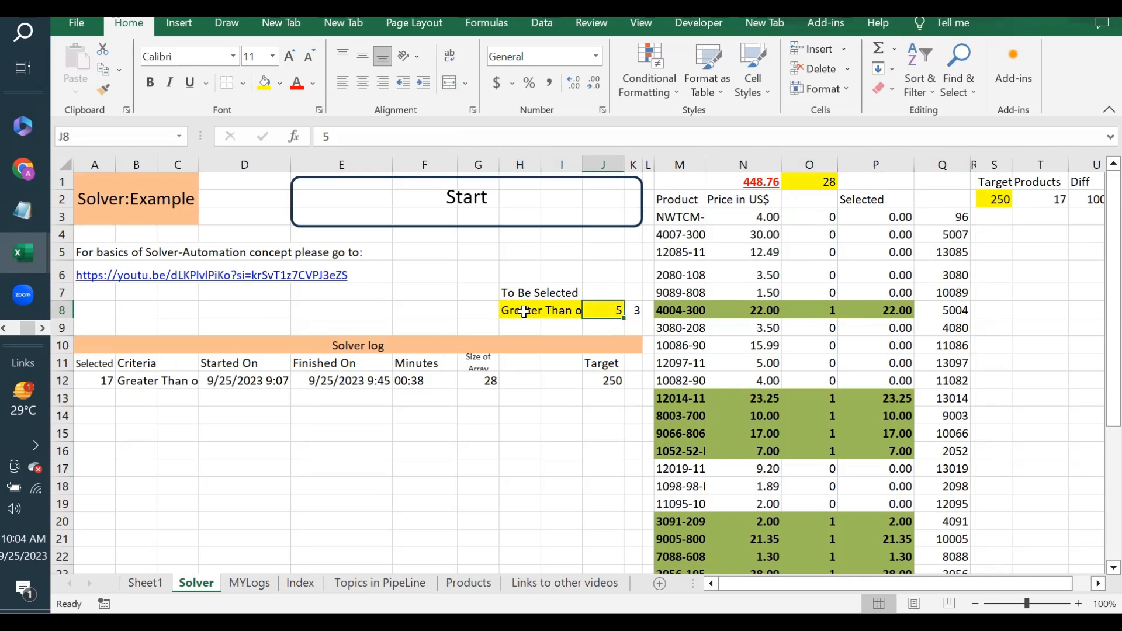
Review the comparison choices available for the To Be Selected criterion in H8 alongside the quantity in J8, without changing either.
{"action": "left_click", "coordinate": [567, 310]}
{"action": "left_click", "coordinate": [590, 311]}
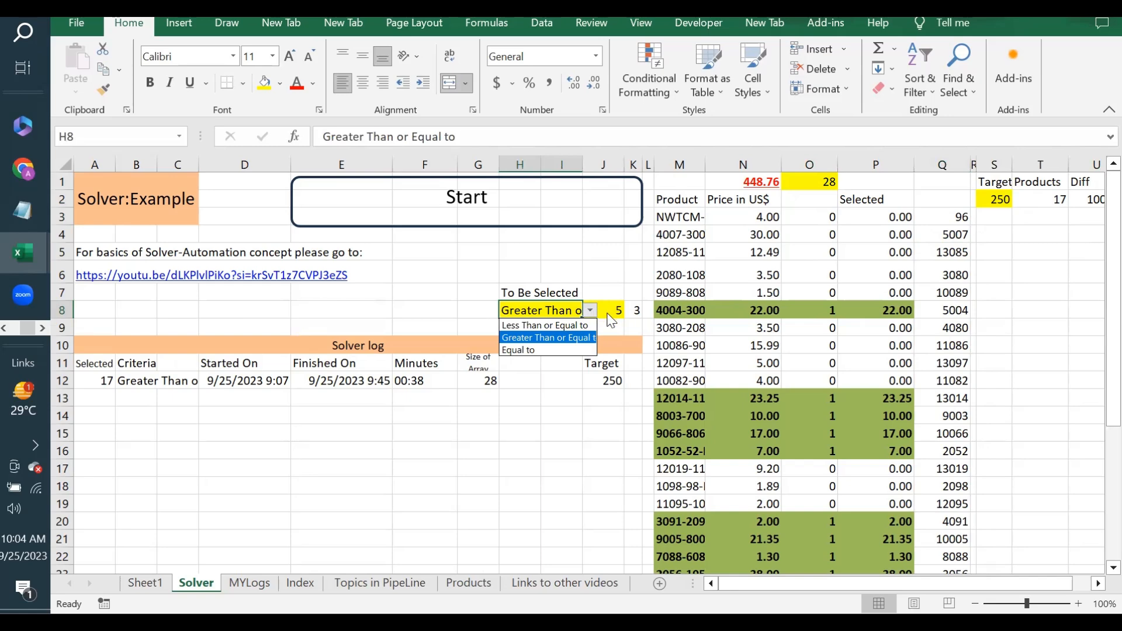
{"action": "key", "text": "Escape"}
{"action": "left_click", "coordinate": [615, 312]}
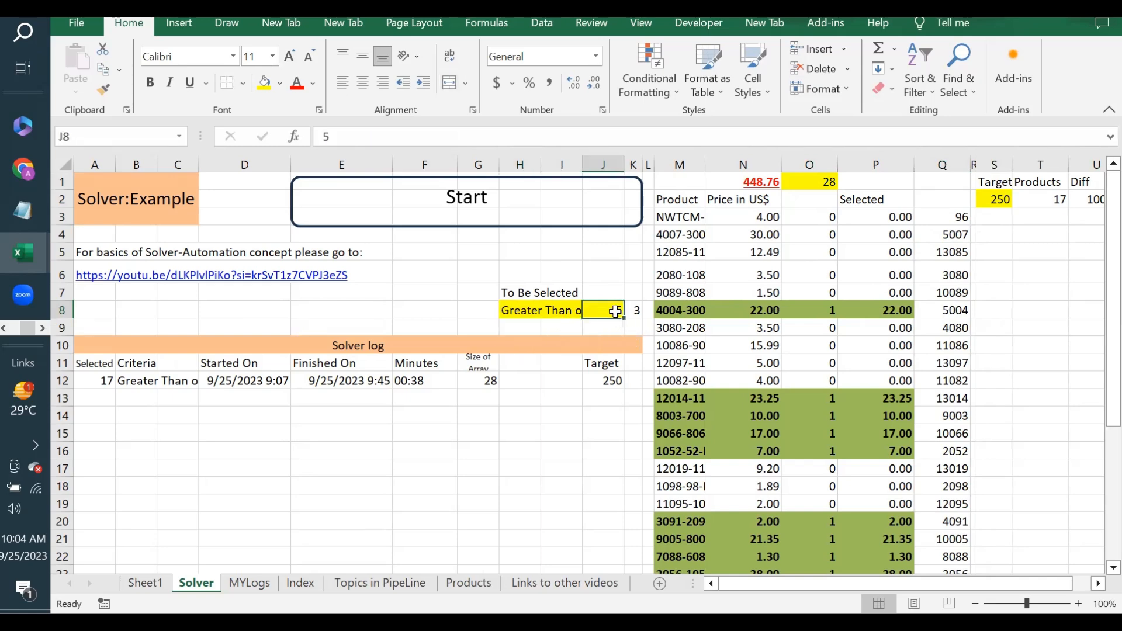
{"action": "left_click", "coordinate": [577, 309]}
{"action": "left_click", "coordinate": [590, 311]}
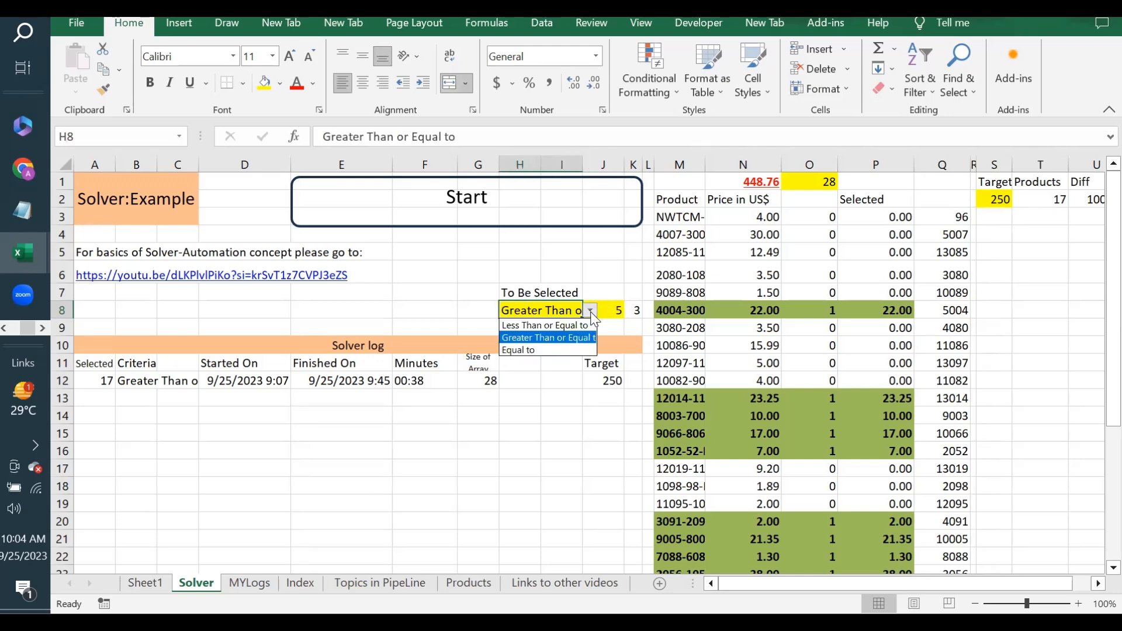
{"action": "key", "text": "Escape"}
{"action": "left_click", "coordinate": [610, 309]}
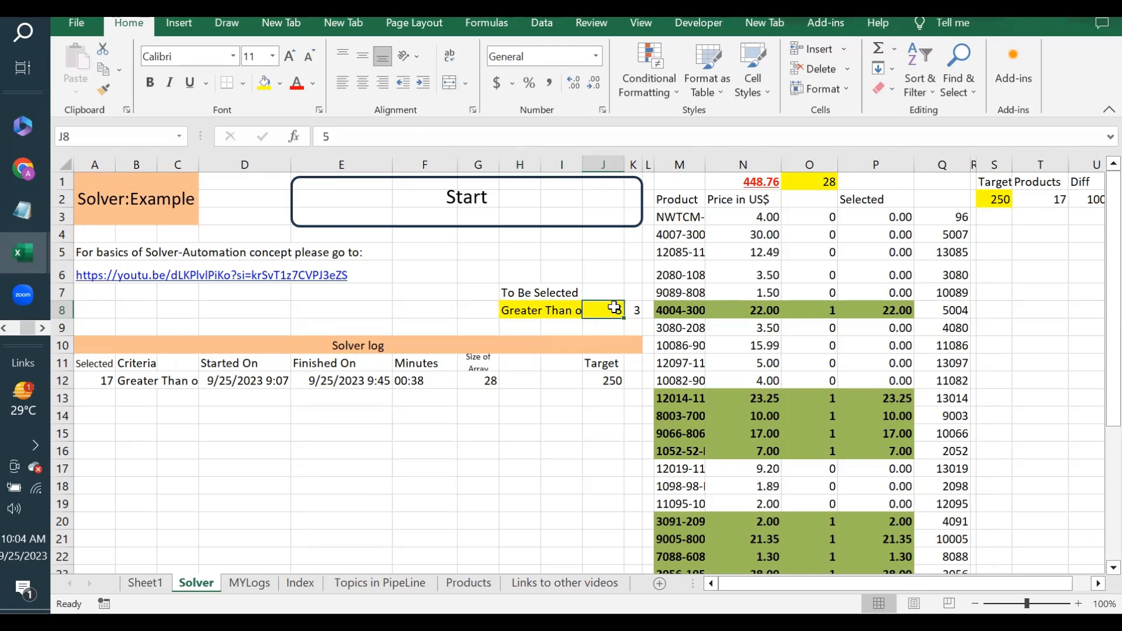
{"action": "left_click", "coordinate": [568, 309]}
{"action": "left_click", "coordinate": [590, 311]}
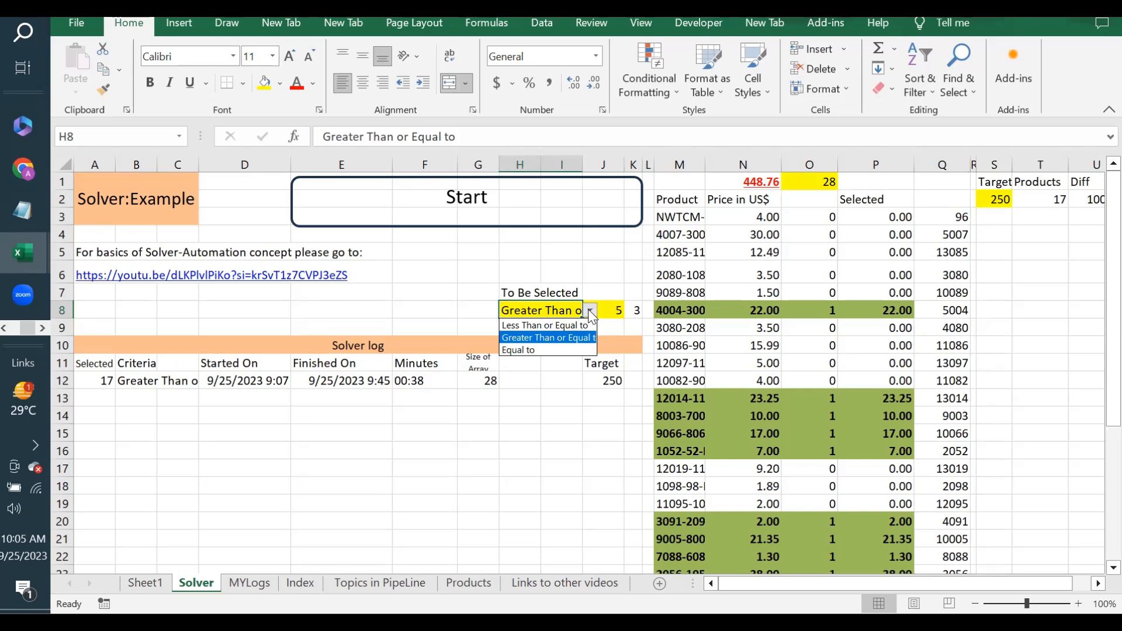
{"action": "key", "text": "Up"}
{"action": "key", "text": "Down"}
{"action": "key", "text": "Escape"}
{"action": "left_click", "coordinate": [610, 310]}
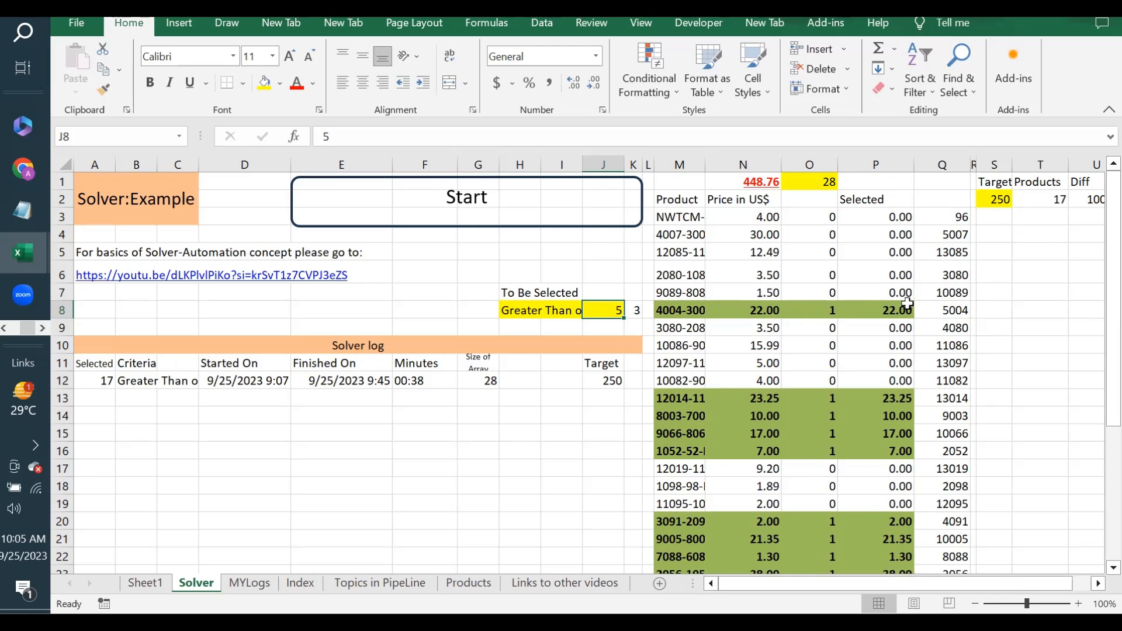
Review the target in S2 and the Solver log's criteria formula in B12 with the criterion cell H8 it references.
{"action": "left_click", "coordinate": [1001, 200]}
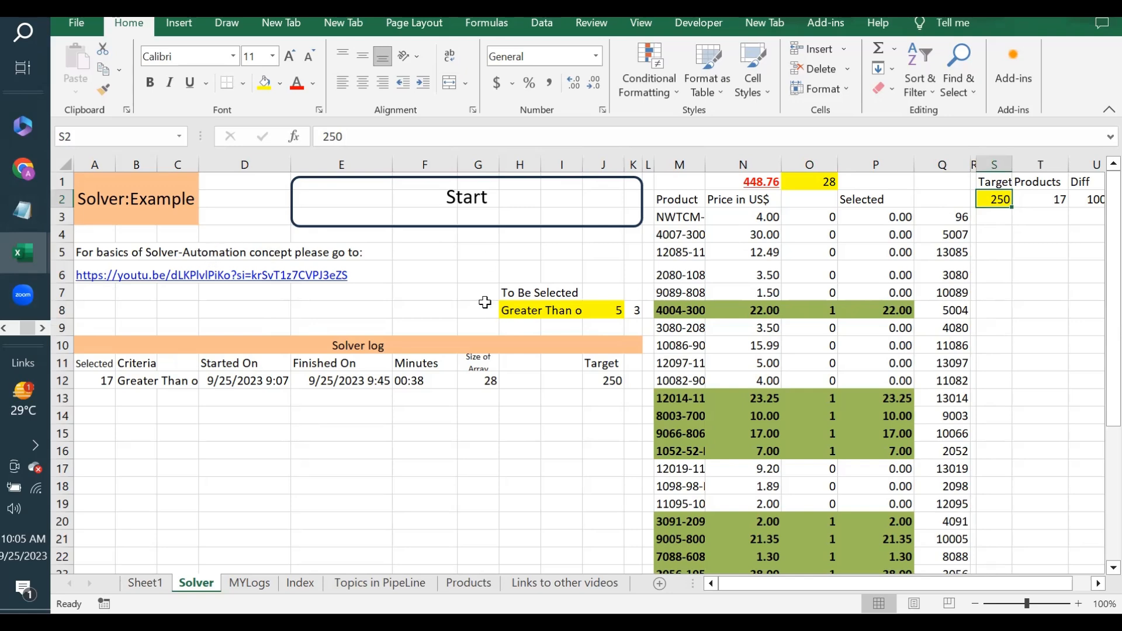
{"action": "left_click", "coordinate": [434, 274]}
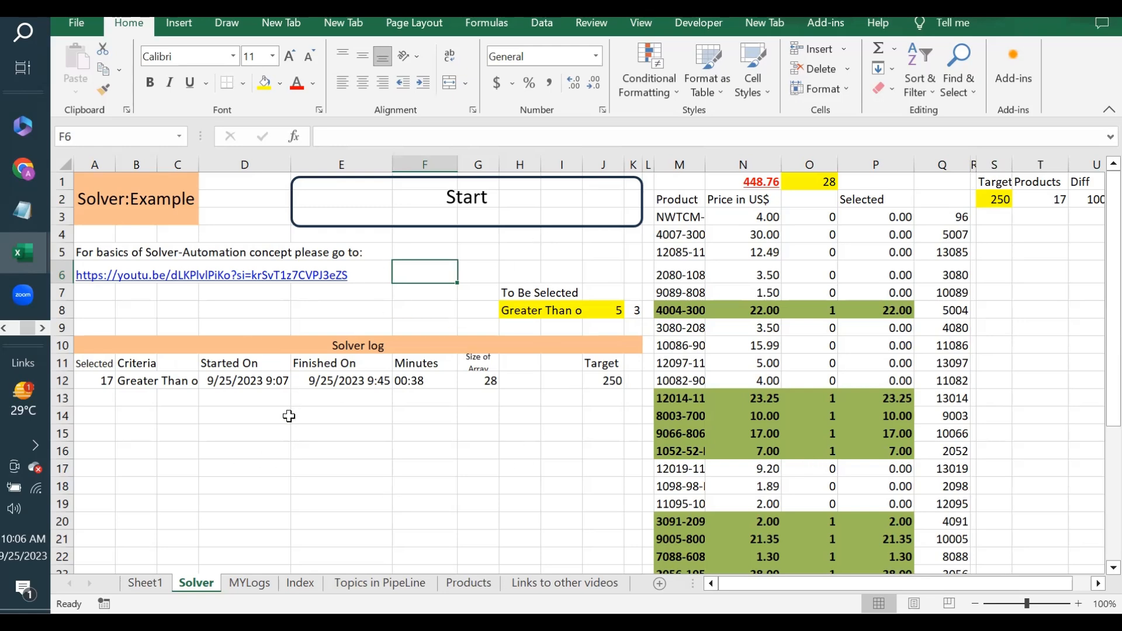
{"action": "left_click", "coordinate": [142, 383]}
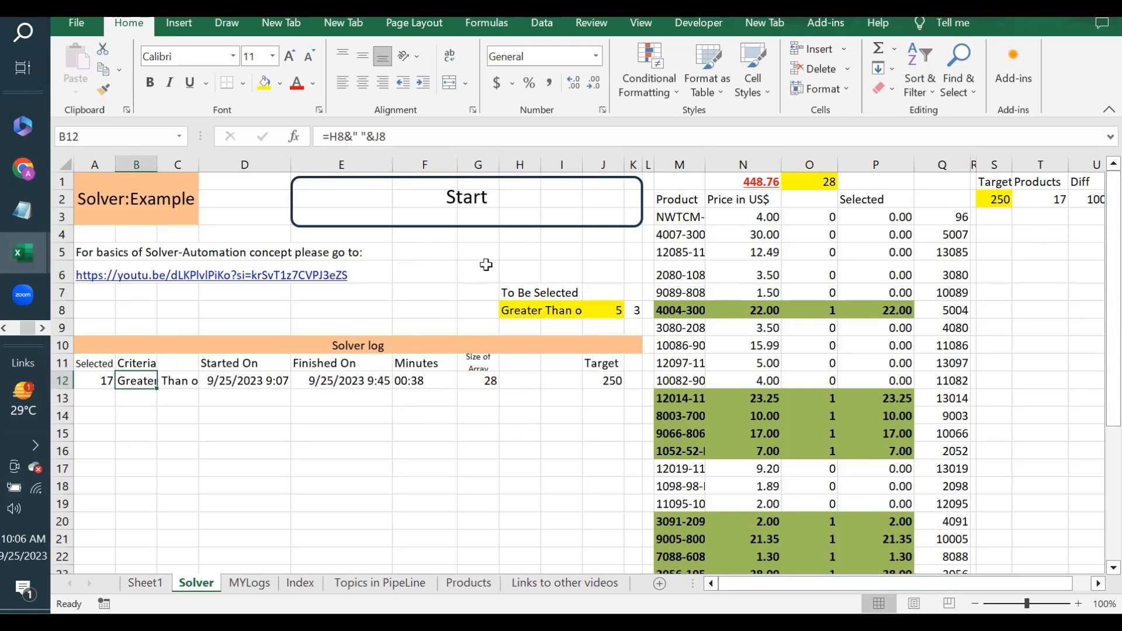
{"action": "left_click", "coordinate": [536, 306]}
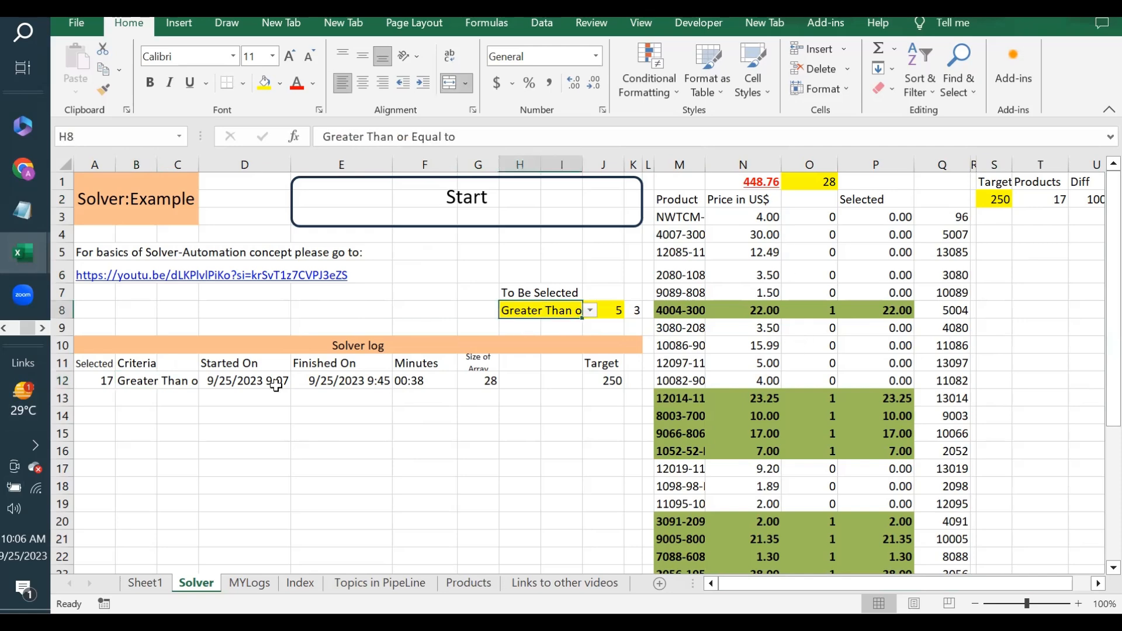
Review the log's criteria formula in B12, the target in S2, the quantity in J8, the array size in O1 and the numbers in column Q.
{"action": "left_click", "coordinate": [132, 380]}
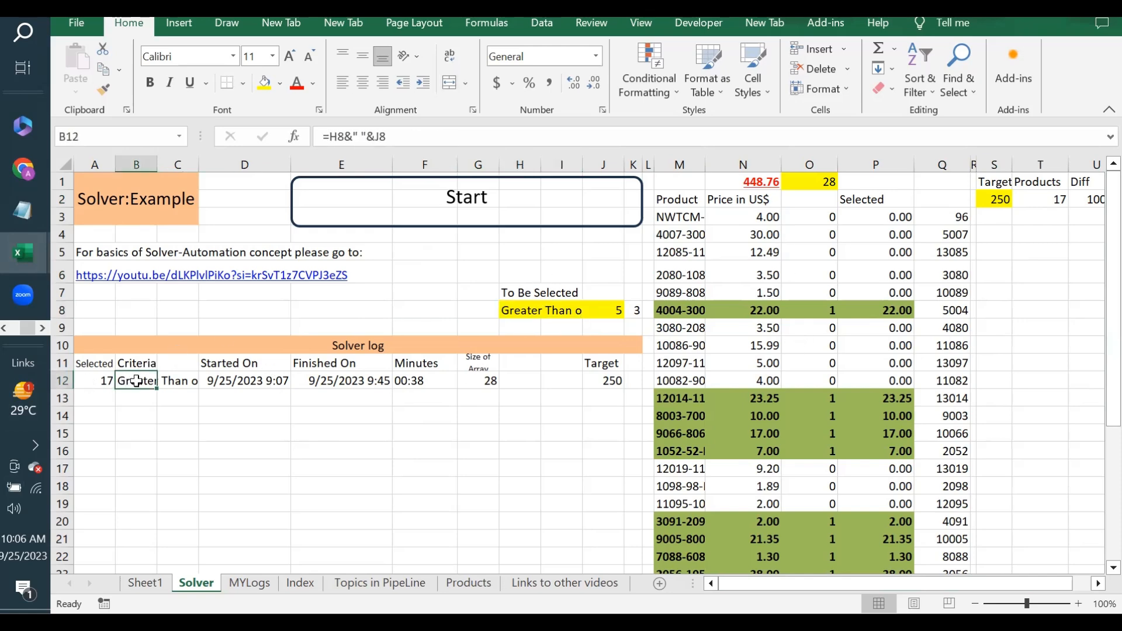
{"action": "left_click", "coordinate": [996, 197]}
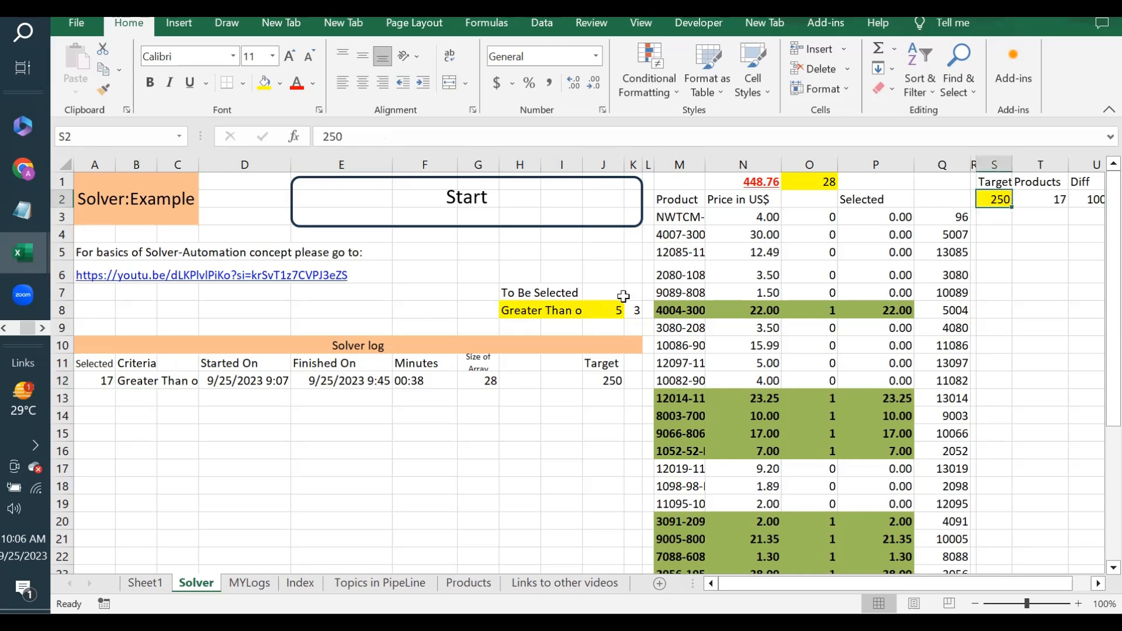
{"action": "left_click", "coordinate": [605, 310]}
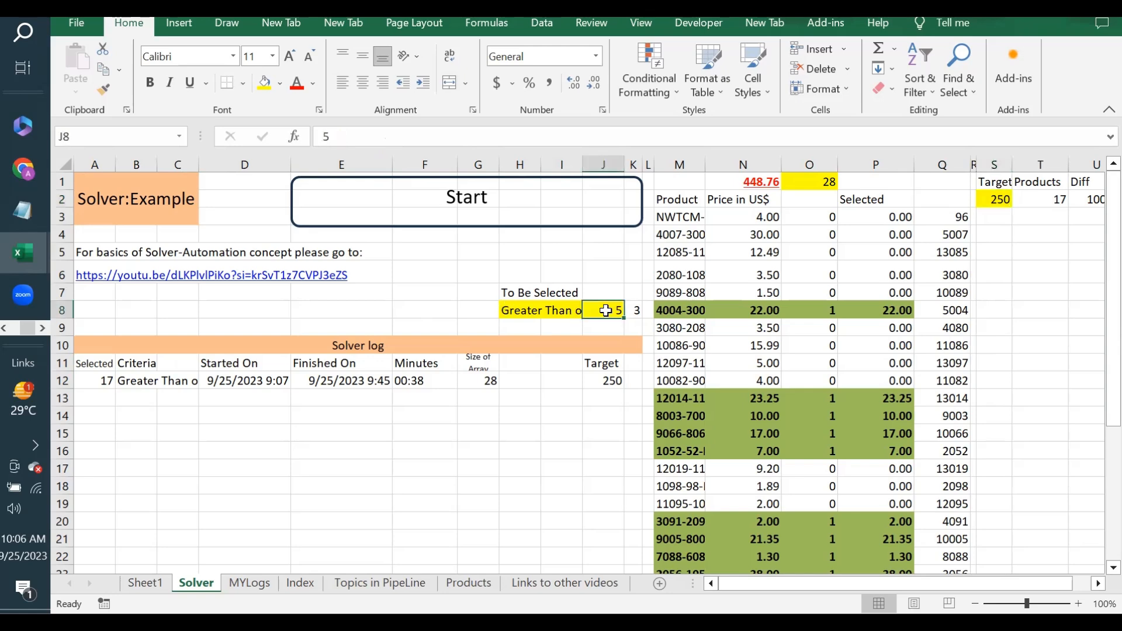
{"action": "left_click", "coordinate": [825, 182]}
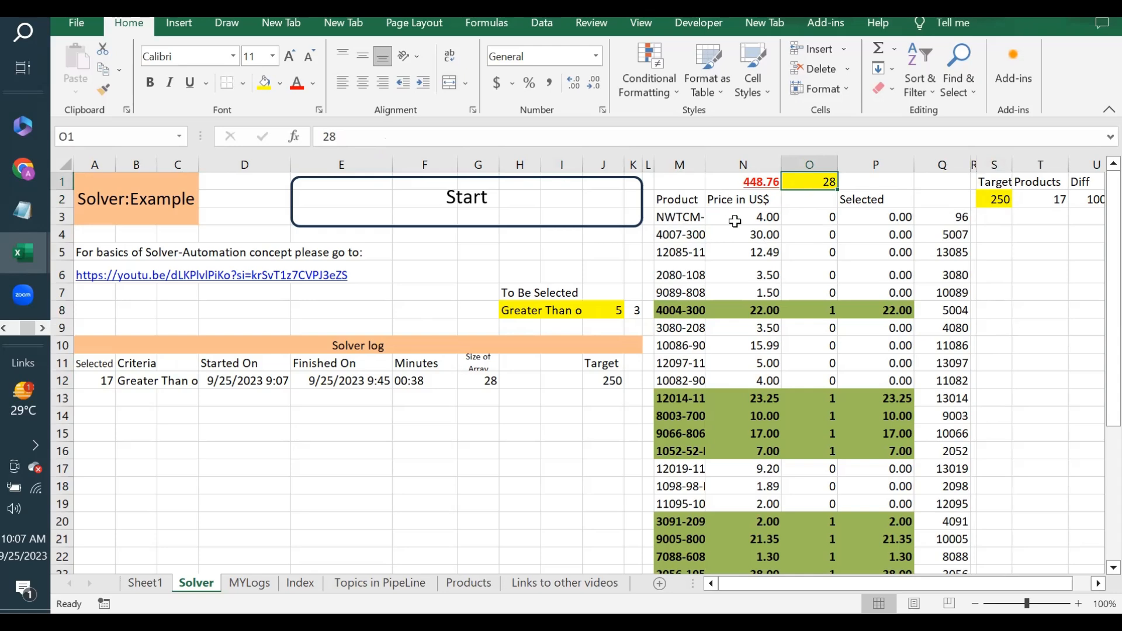
{"action": "left_click", "coordinate": [946, 216]}
{"action": "left_click", "coordinate": [952, 292]}
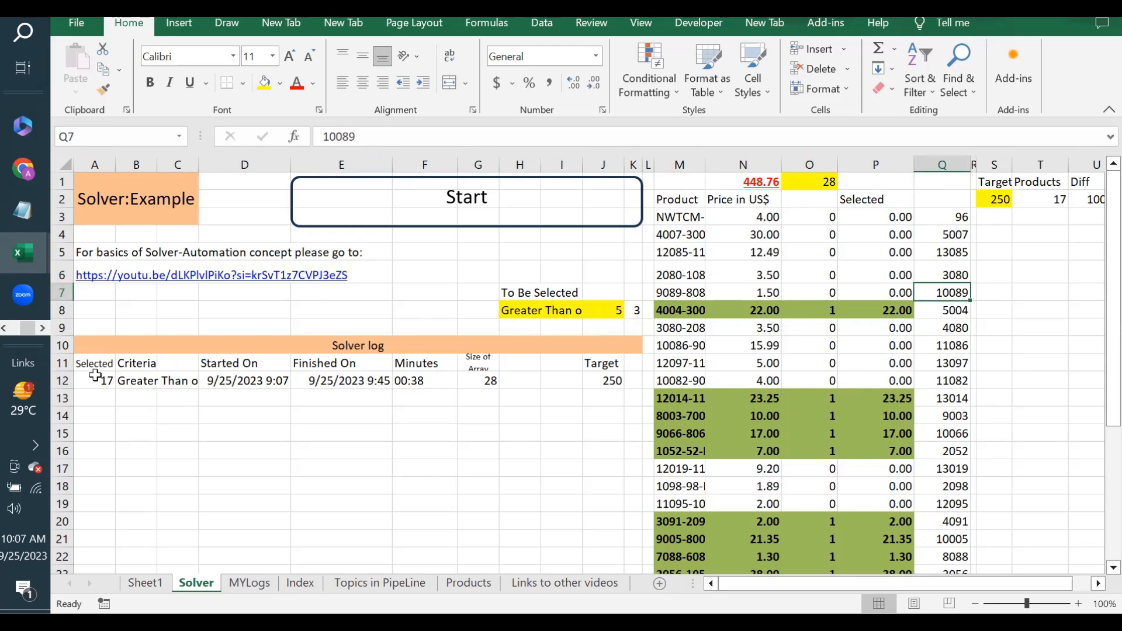
Examine the Solver log entries in row 12: selected count, start and finish times, minutes formula, target and array size.
{"action": "left_click", "coordinate": [316, 347]}
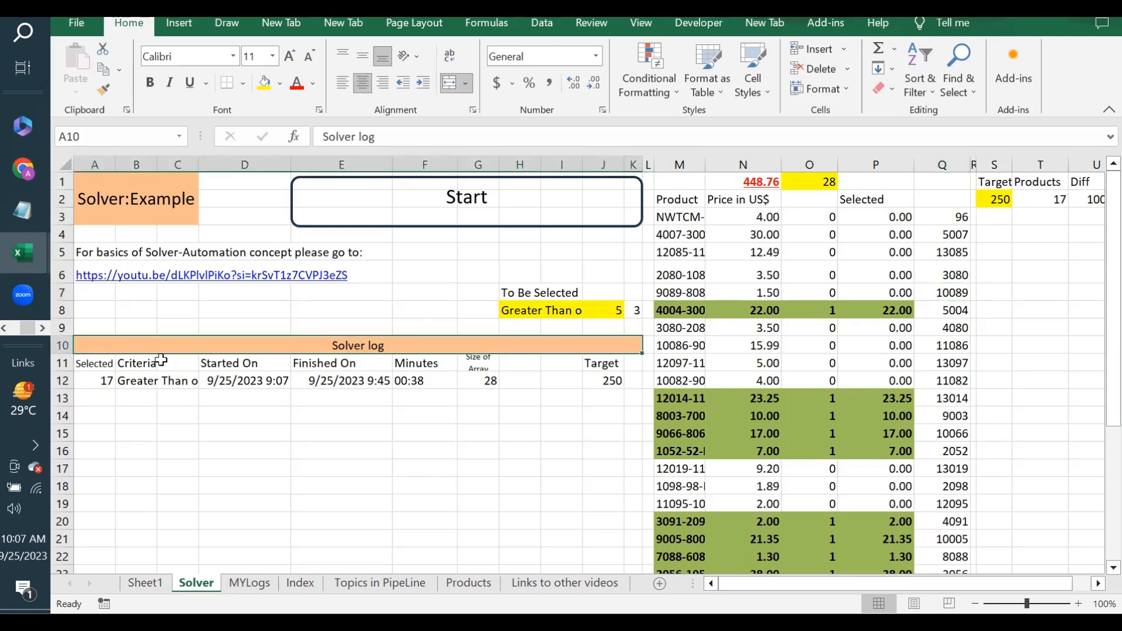
{"action": "left_click", "coordinate": [91, 384]}
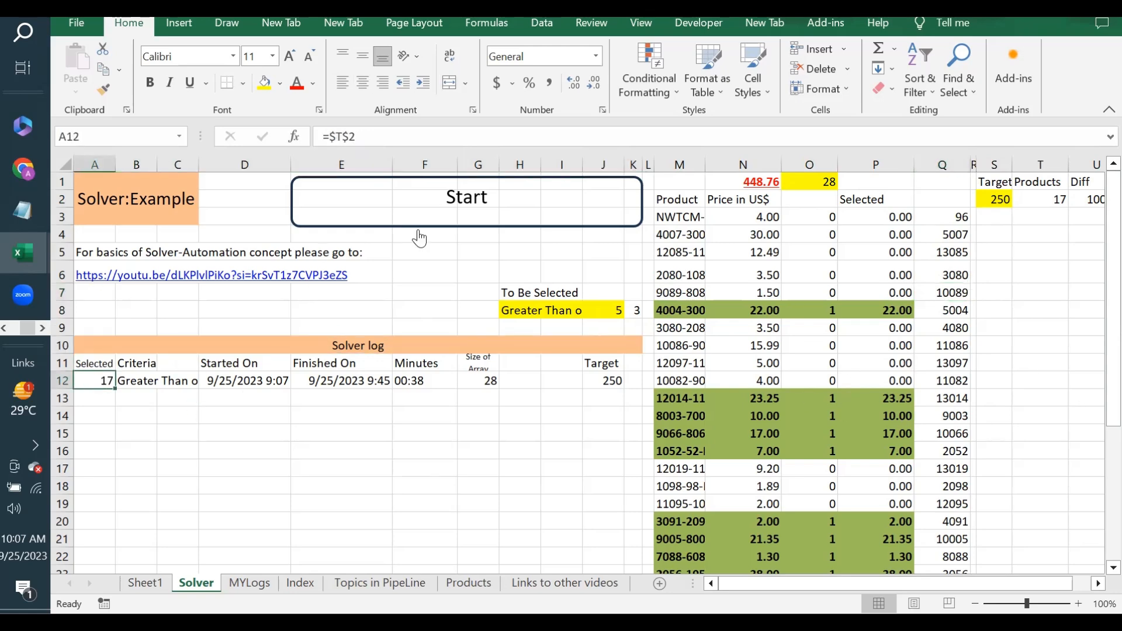
{"action": "left_click", "coordinate": [234, 383]}
{"action": "left_click", "coordinate": [348, 381]}
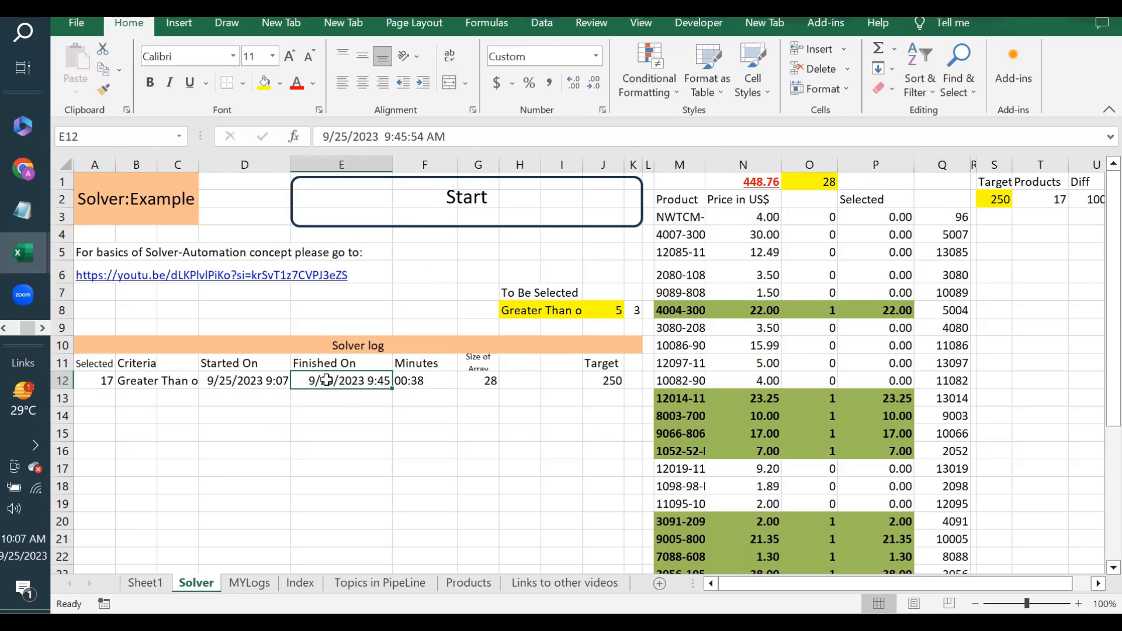
{"action": "left_click", "coordinate": [407, 385]}
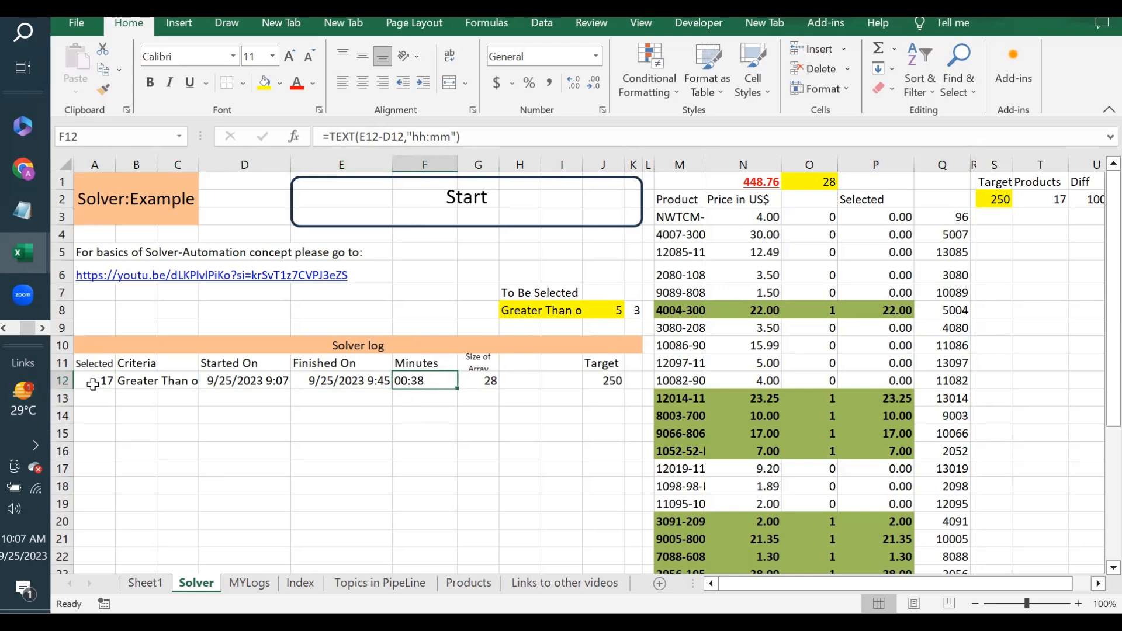
{"action": "left_click", "coordinate": [620, 382]}
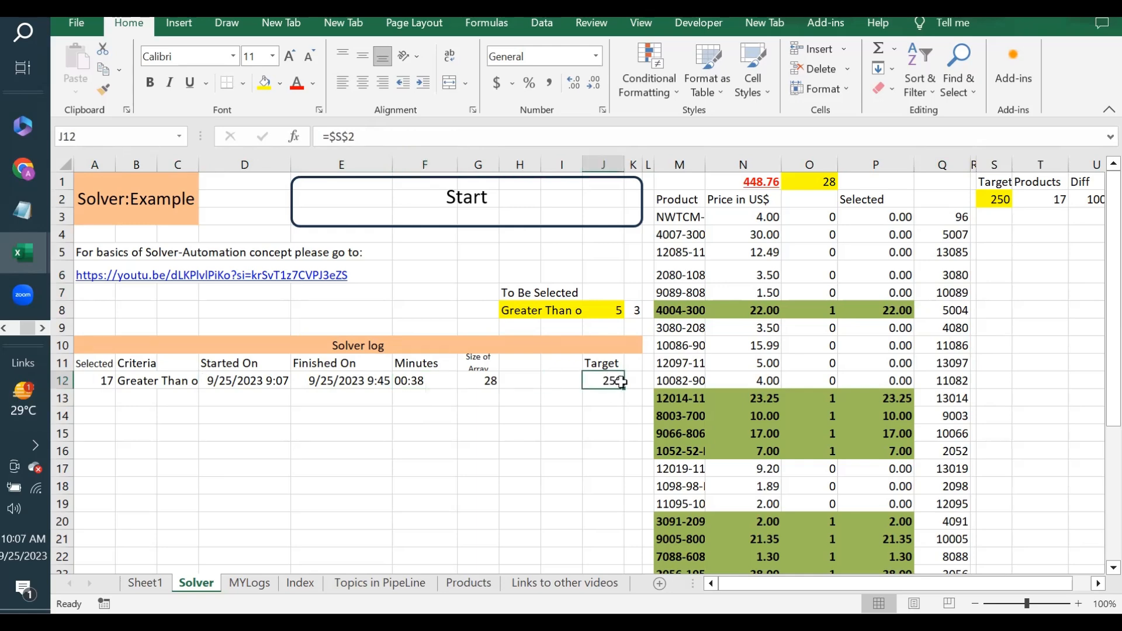
{"action": "left_click", "coordinate": [478, 380]}
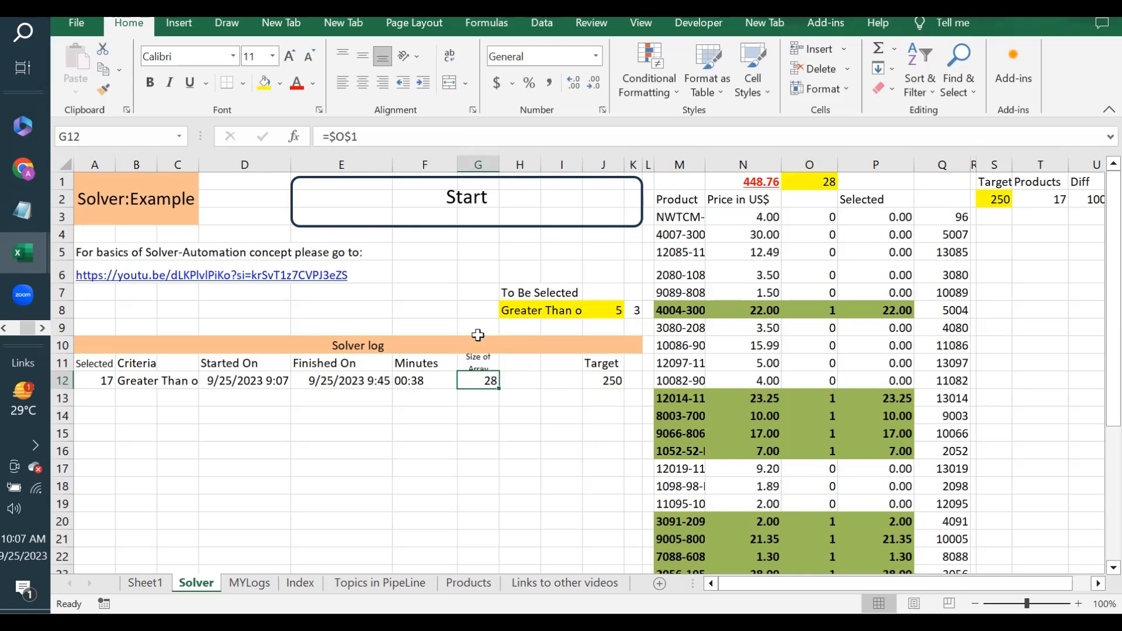
Compare the inputs in H8:J8, O1 and S2 with the selected count in A12, the product rows M3:P14 and the results in T2:U2.
{"action": "left_click", "coordinate": [517, 309]}
{"action": "left_click_drag", "start_coordinate": [570, 301], "coordinate": [613, 310]}
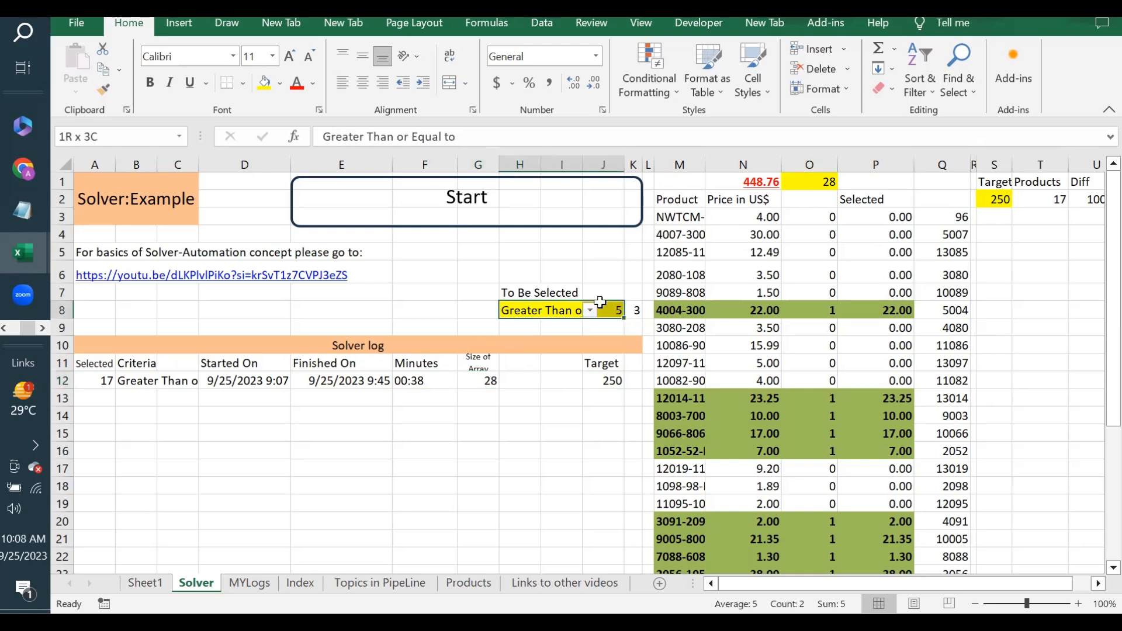
{"action": "left_click", "coordinate": [814, 182]}
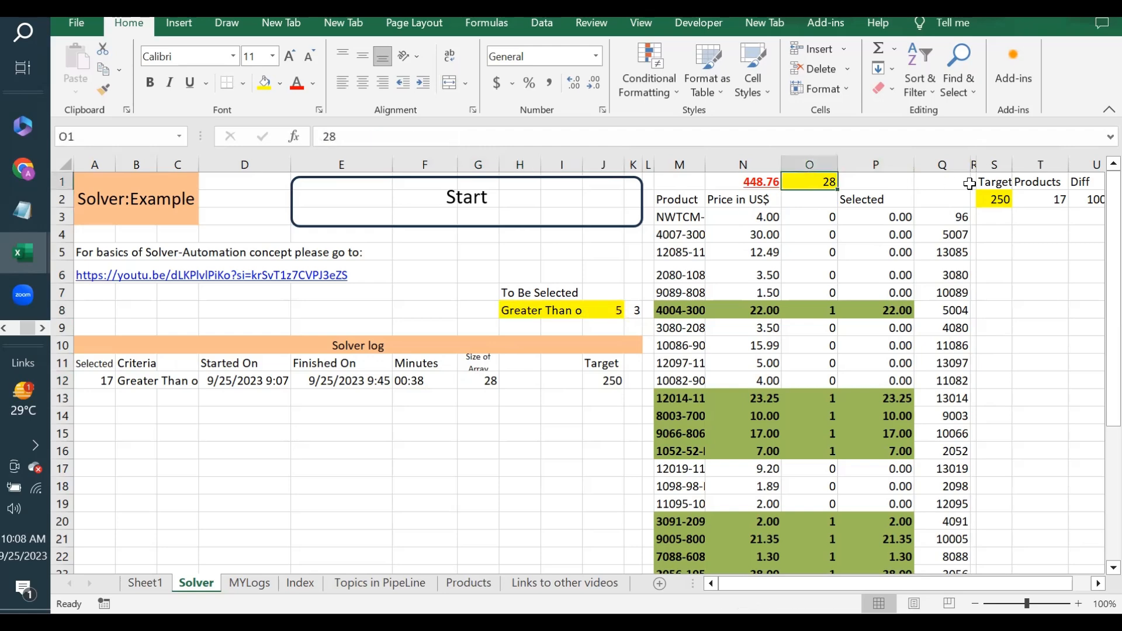
{"action": "left_click", "coordinate": [997, 200]}
{"action": "left_click", "coordinate": [78, 387]}
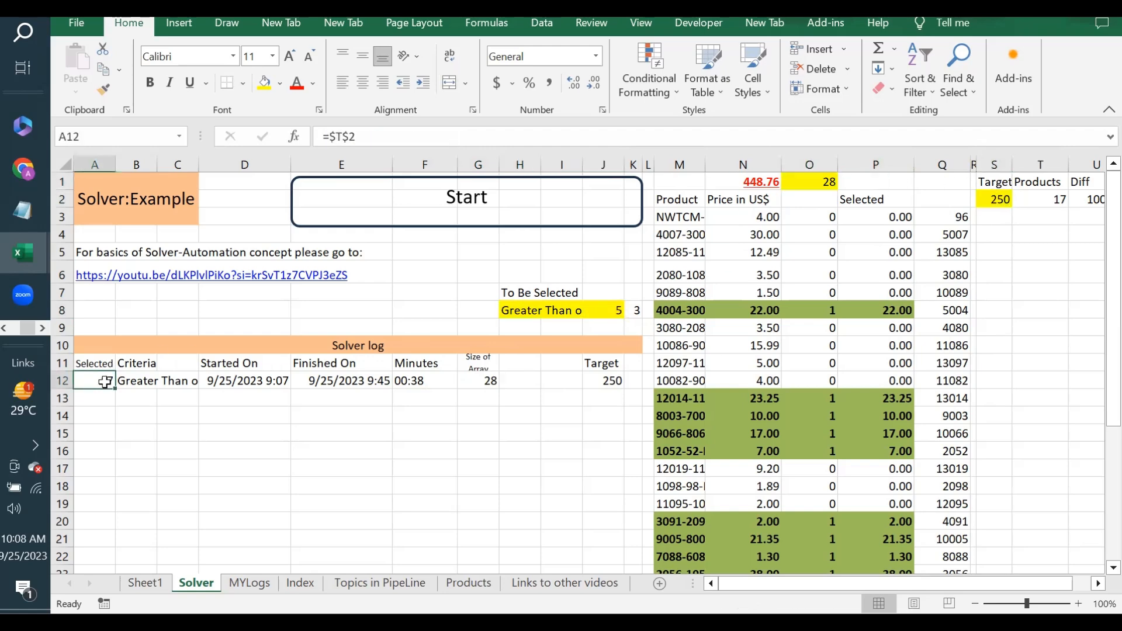
{"action": "left_click_drag", "start_coordinate": [694, 423], "coordinate": [877, 218]}
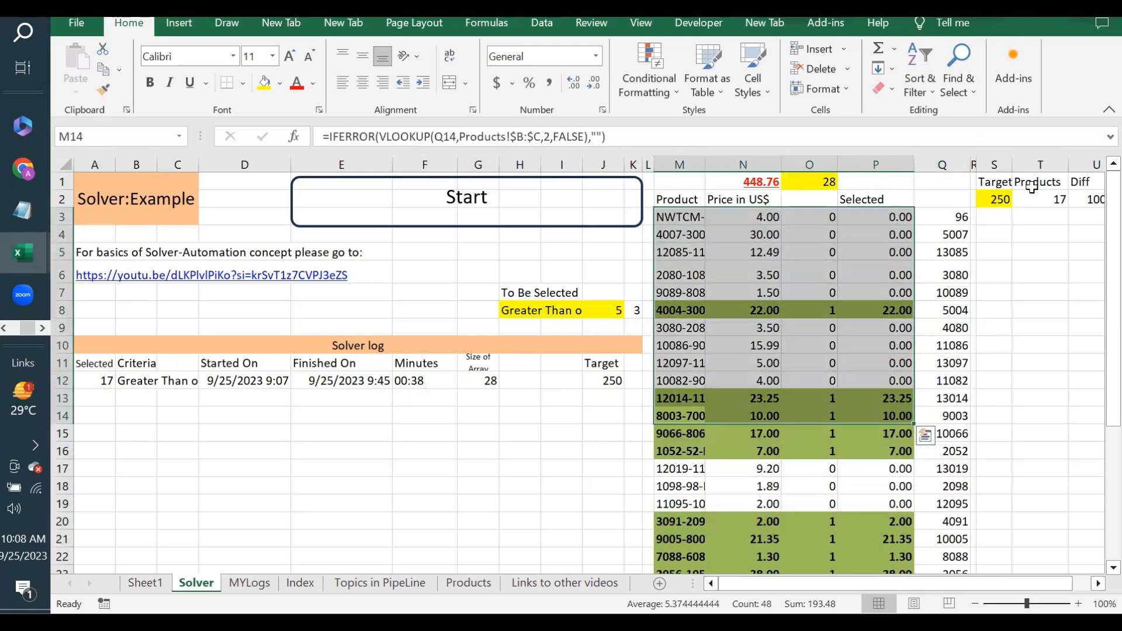
{"action": "left_click_drag", "start_coordinate": [1057, 199], "coordinate": [1088, 199]}
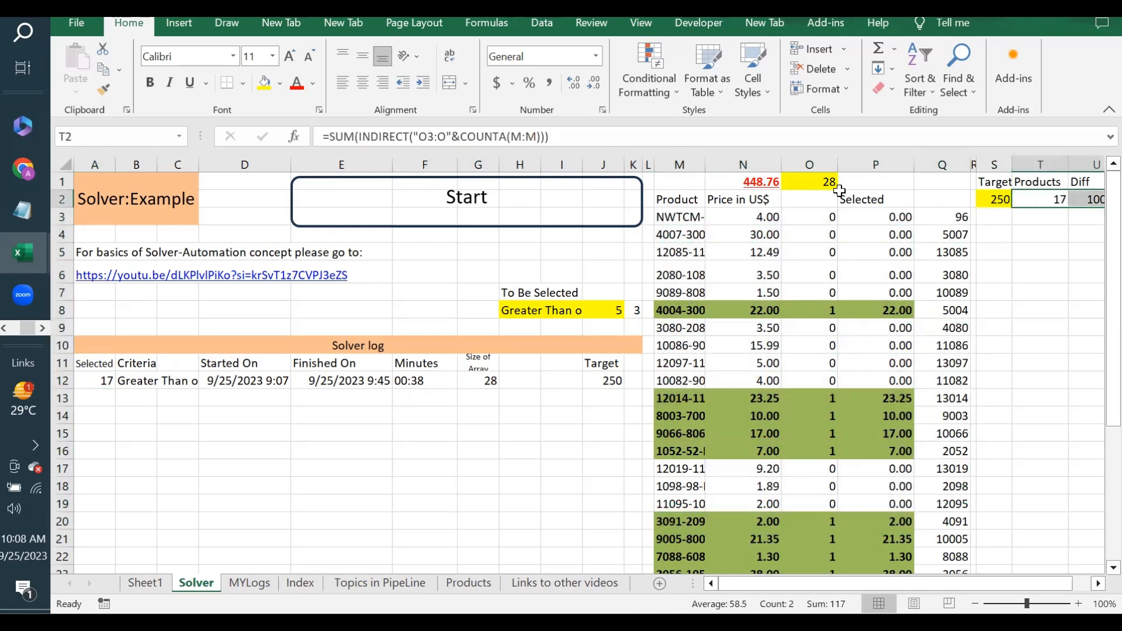
Review the Solver input cells again: criterion H8, array size O1, target S2 and quantity J8.
{"action": "left_click", "coordinate": [535, 310]}
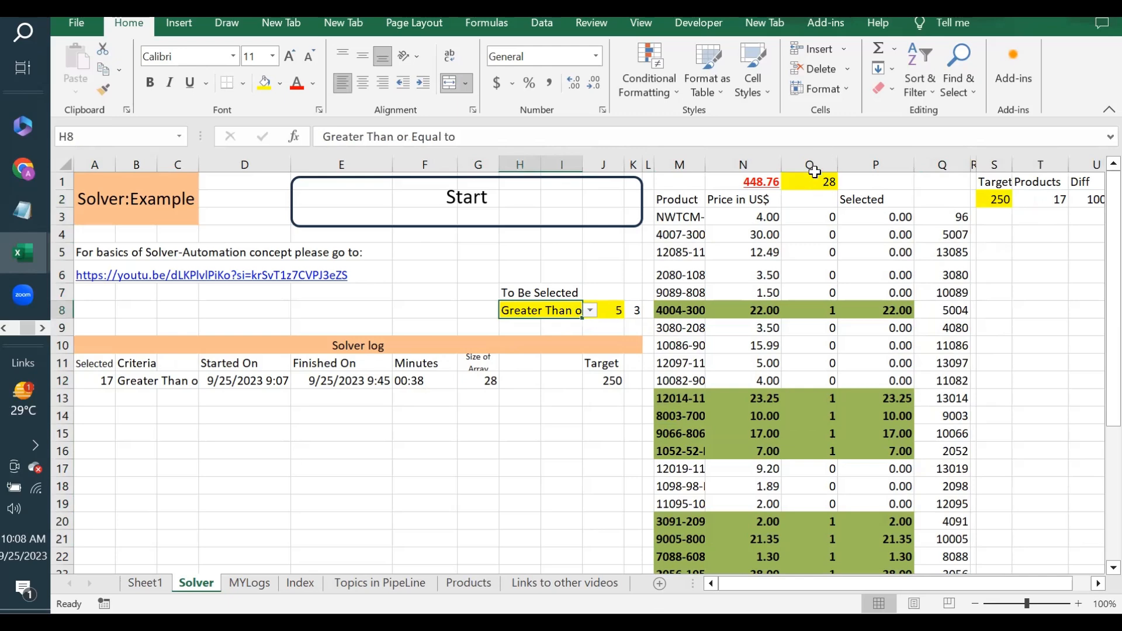
{"action": "left_click", "coordinate": [814, 180]}
{"action": "left_click", "coordinate": [998, 199]}
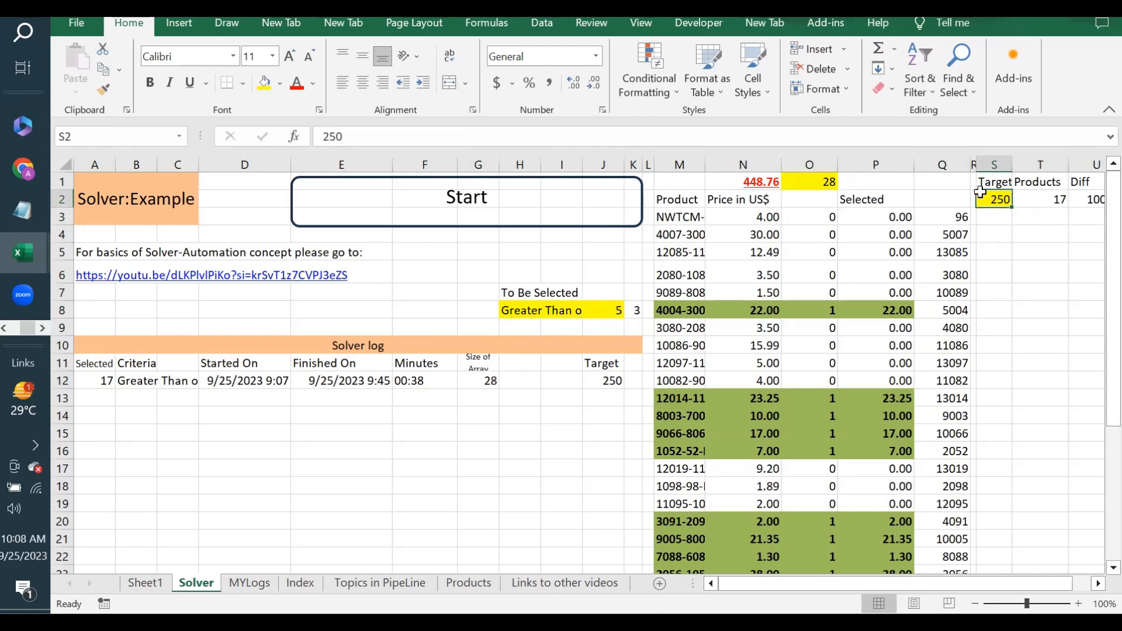
{"action": "left_click", "coordinate": [809, 182]}
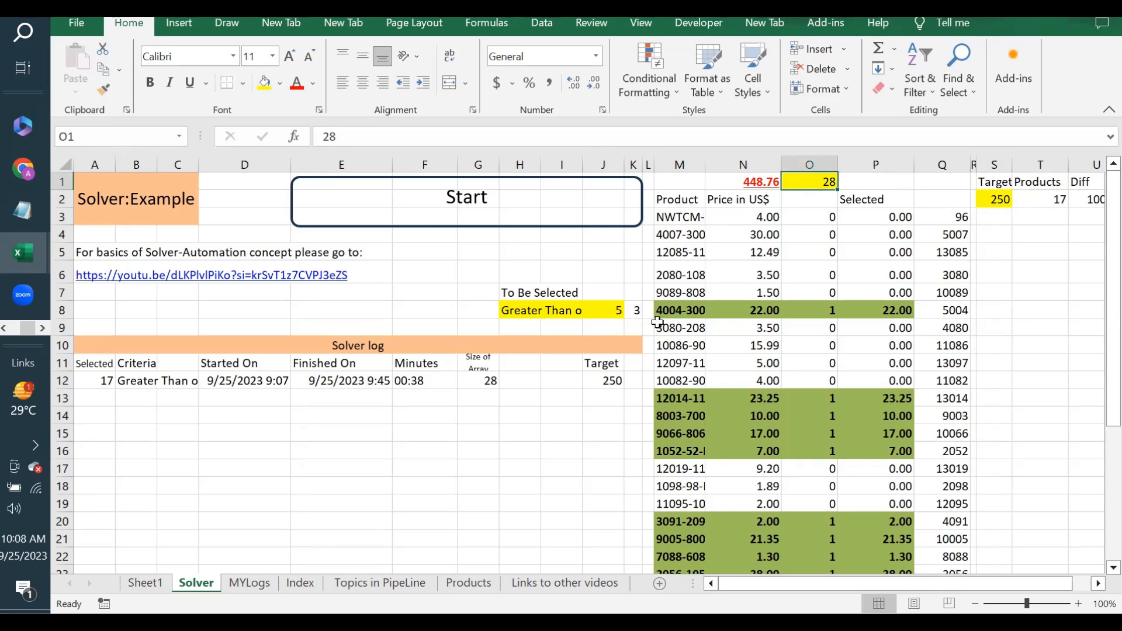
{"action": "left_click", "coordinate": [606, 313]}
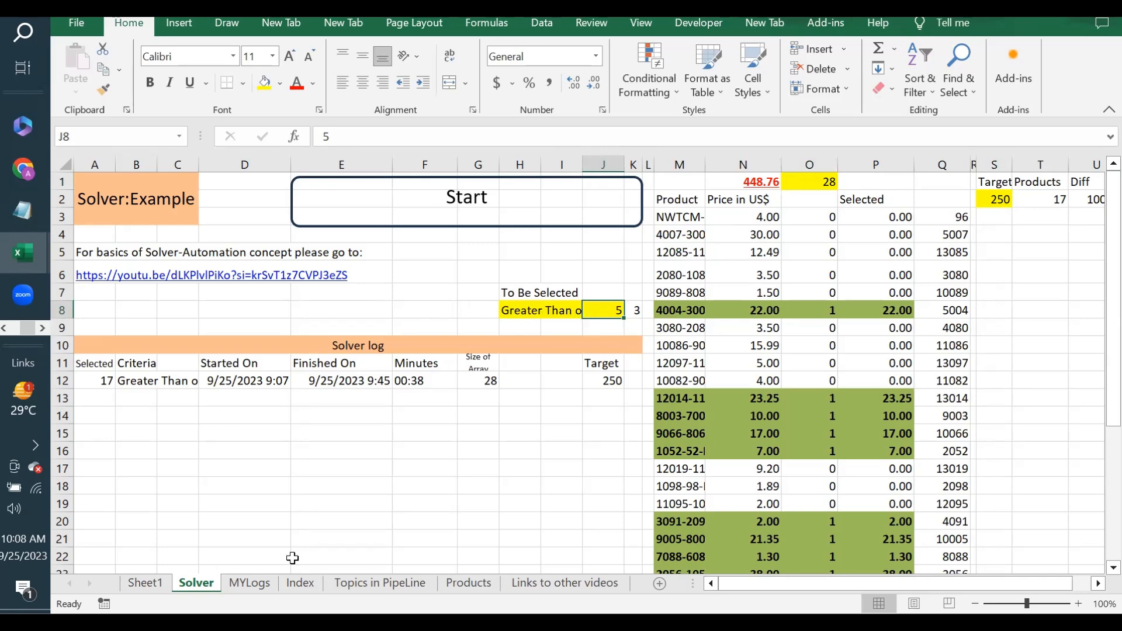
Open the Solver sheet's code in the Visual Basic editor and display the Do_Solver macro in Module2.
{"action": "right_click", "coordinate": [197, 583]}
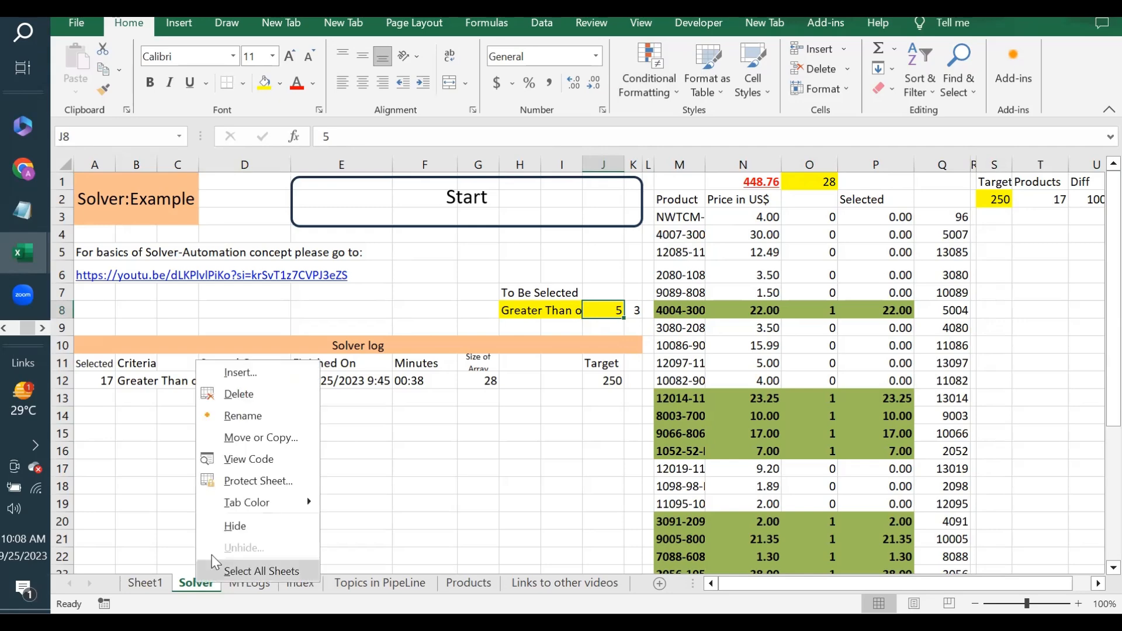
{"action": "left_click", "coordinate": [250, 459]}
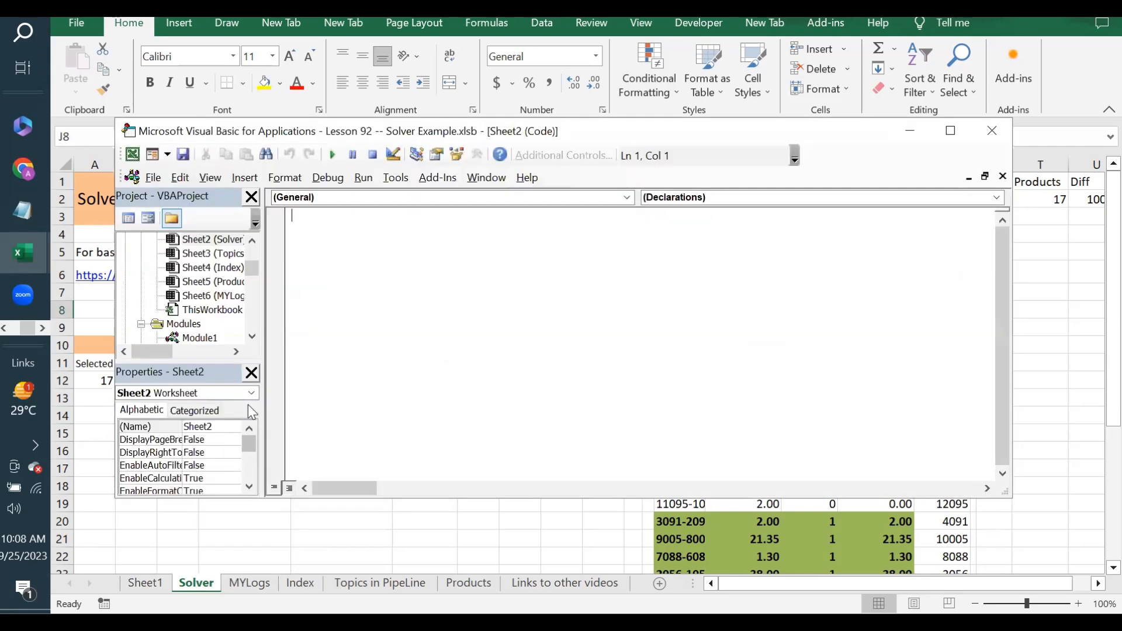
{"action": "left_click", "coordinate": [252, 338]}
{"action": "left_click", "coordinate": [252, 338]}
{"action": "double_click", "coordinate": [200, 309]}
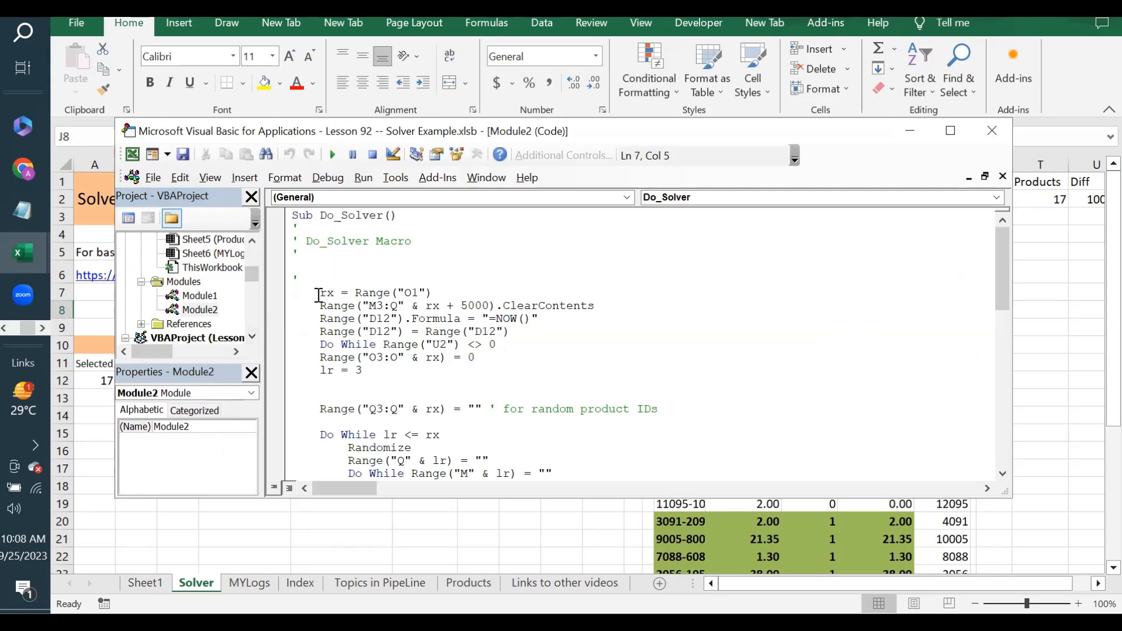
Read the Do_Solver macro from the array size assignment through the Solver settings to the outer loop's closing Loop line.
{"action": "left_click_drag", "start_coordinate": [435, 135], "coordinate": [415, 259]}
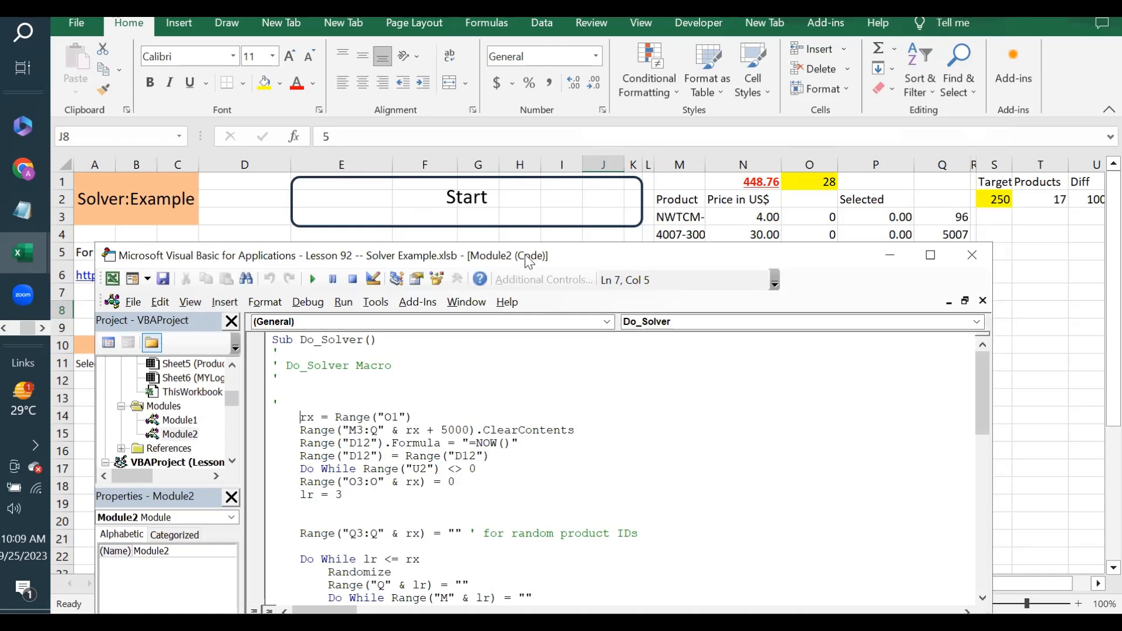
{"action": "left_click_drag", "start_coordinate": [529, 261], "coordinate": [581, 129]}
{"action": "left_click", "coordinate": [489, 364]}
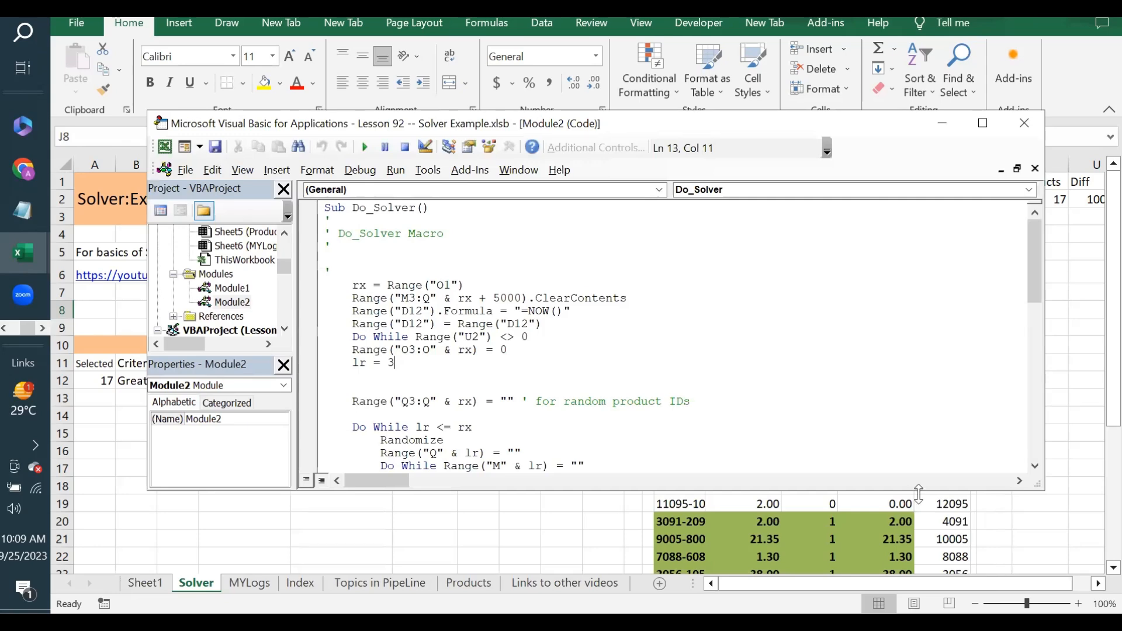
{"action": "scroll", "coordinate": [1035, 466], "scroll_direction": "down", "scroll_amount": 3}
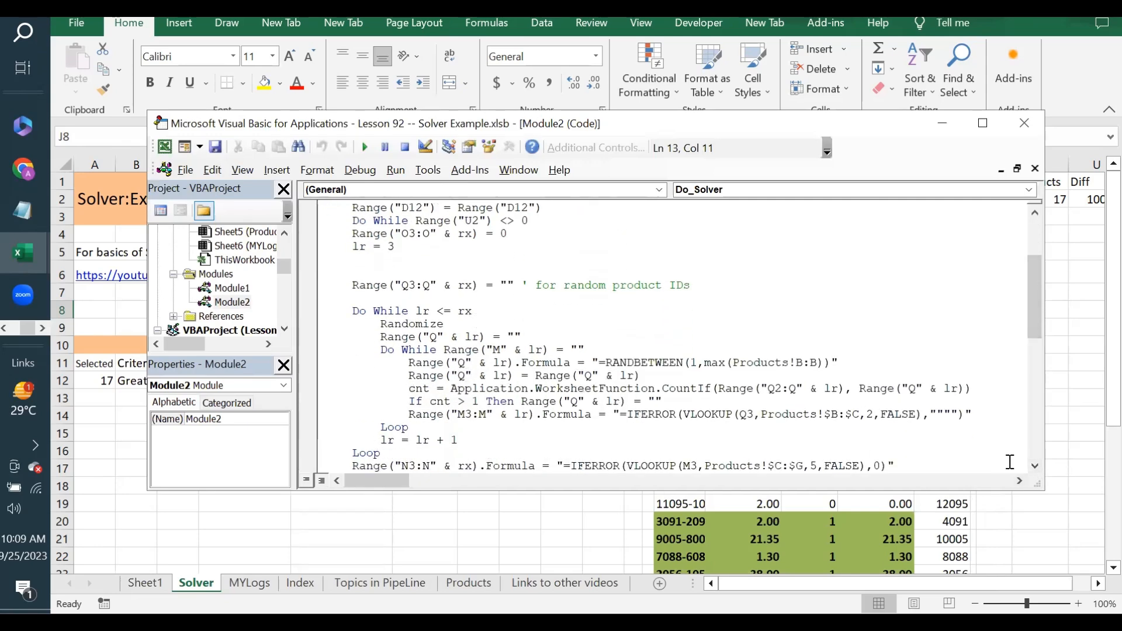
{"action": "scroll", "coordinate": [1035, 466], "scroll_direction": "down", "scroll_amount": 5}
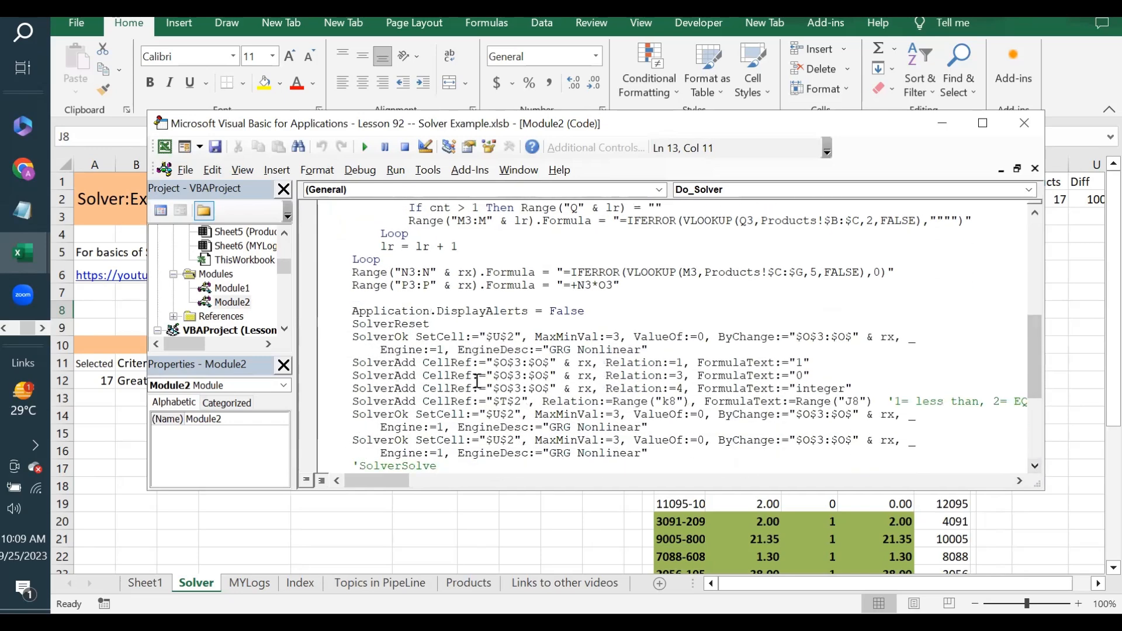
{"action": "scroll", "coordinate": [1035, 466], "scroll_direction": "down", "scroll_amount": 3}
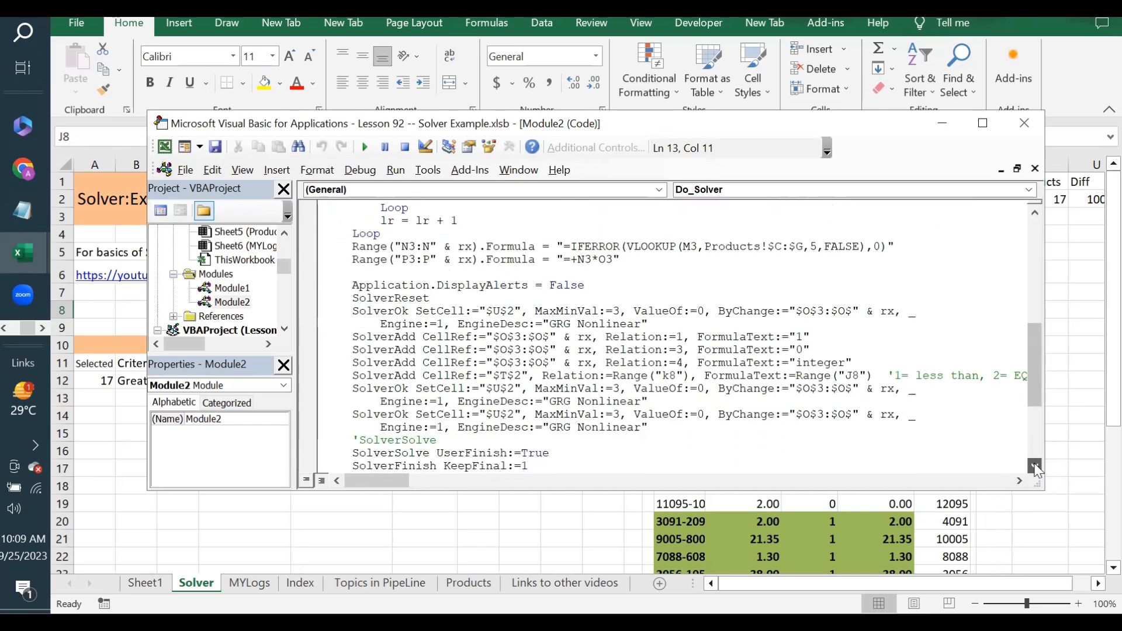
{"action": "left_click", "coordinate": [404, 399]}
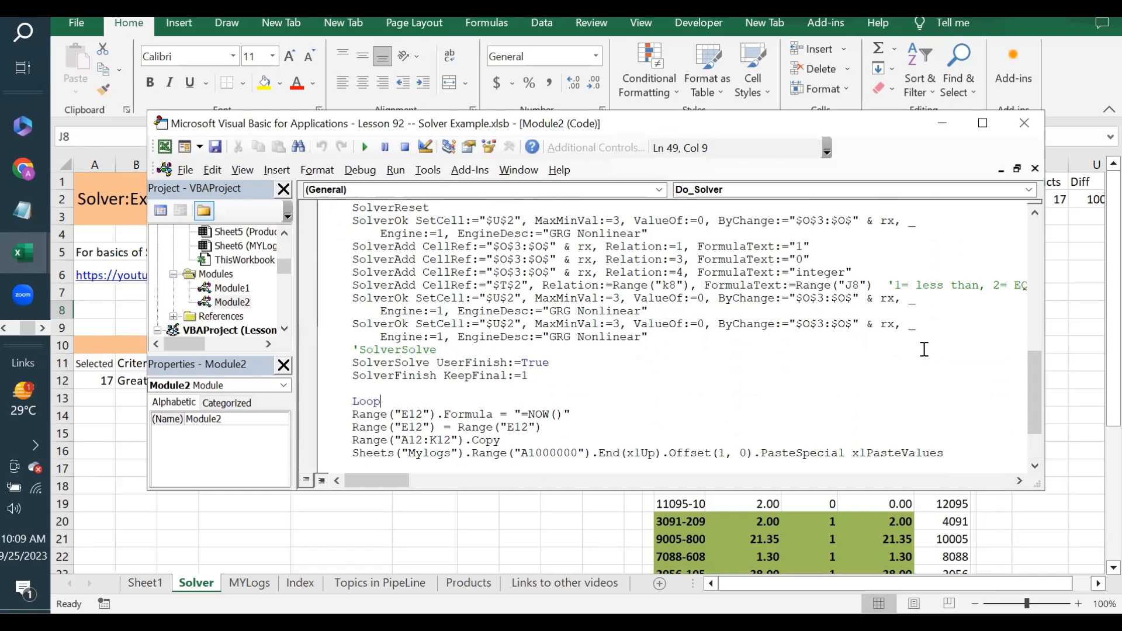
Reread the Do_Solver macro from its first line down to End Sub.
{"action": "left_click", "coordinate": [1034, 211]}
{"action": "scroll", "coordinate": [1035, 216], "scroll_direction": "up", "scroll_amount": 13}
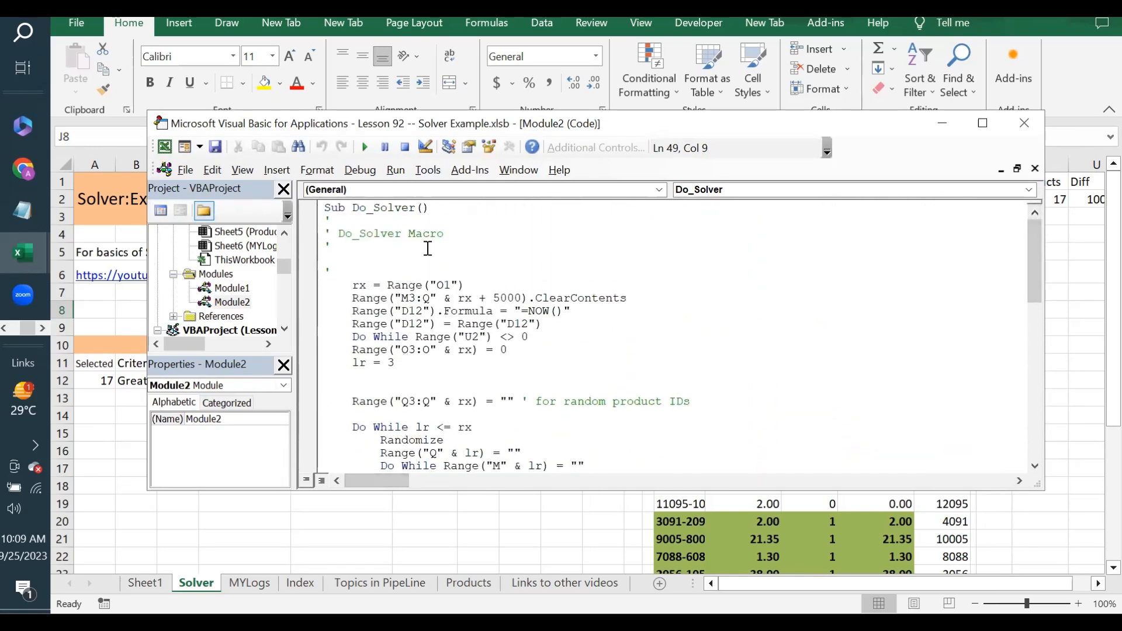
{"action": "scroll", "coordinate": [1034, 466], "scroll_direction": "down", "scroll_amount": 13}
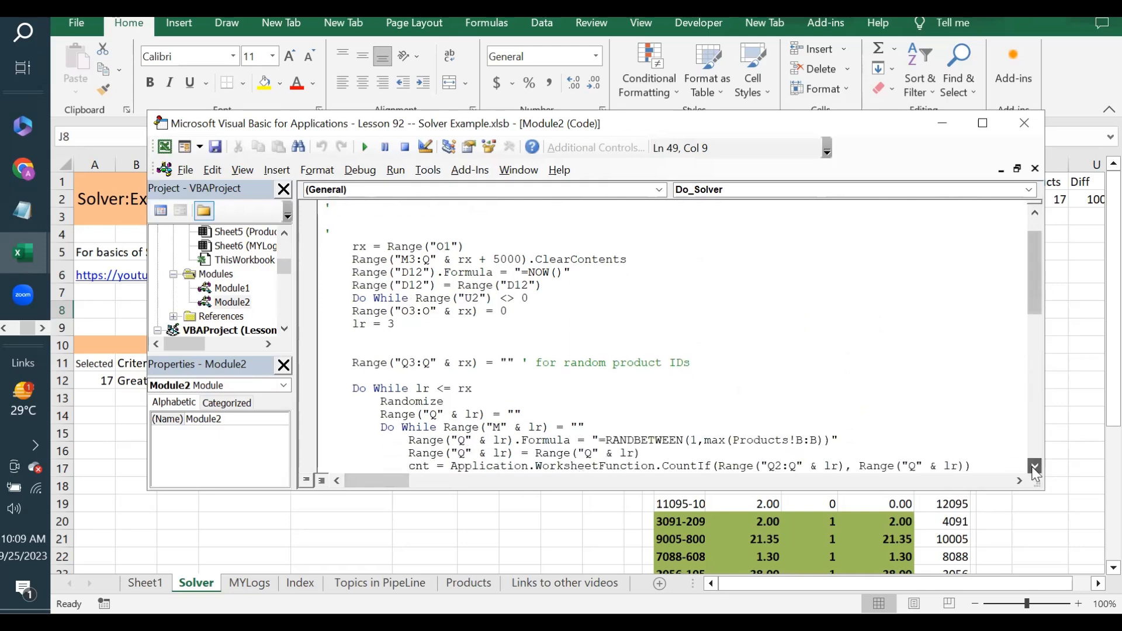
{"action": "scroll", "coordinate": [1035, 465], "scroll_direction": "down", "scroll_amount": 4}
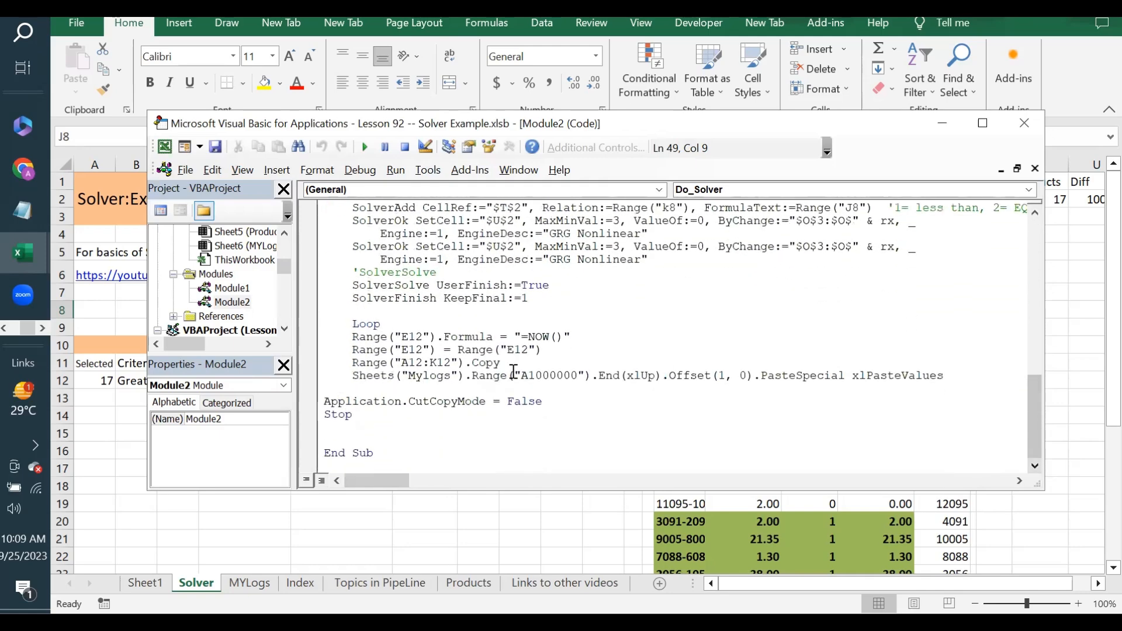
Highlight the macro line that writes =NOW() to E12 and compare it with the Solver log on the sheet.
{"action": "left_click_drag", "start_coordinate": [350, 338], "coordinate": [584, 339]}
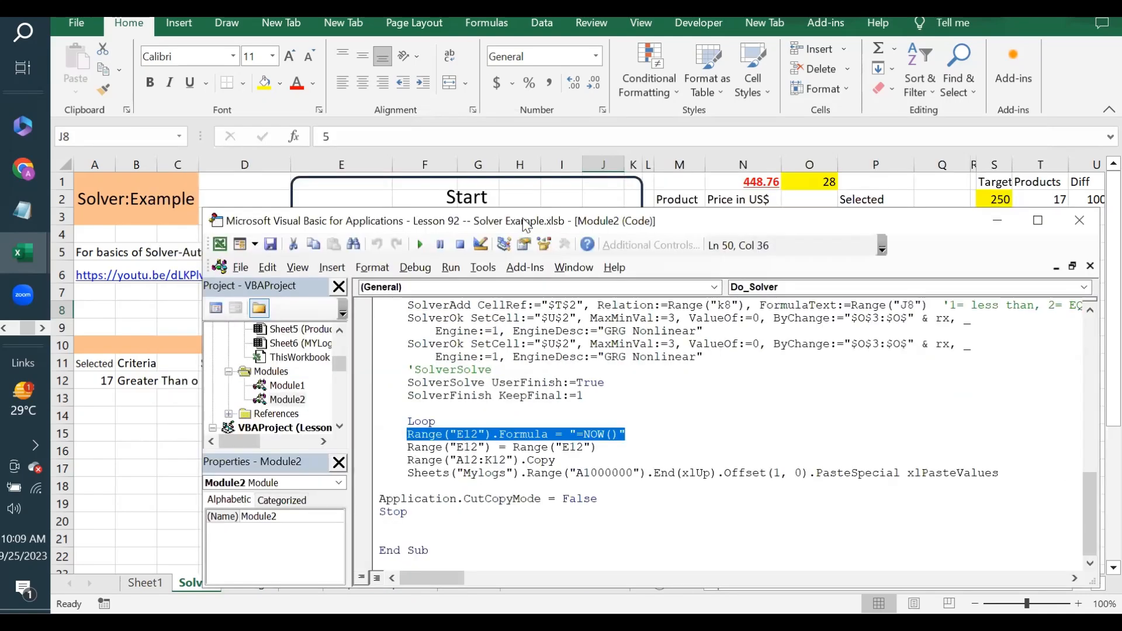
{"action": "left_click_drag", "start_coordinate": [522, 220], "coordinate": [409, 441]}
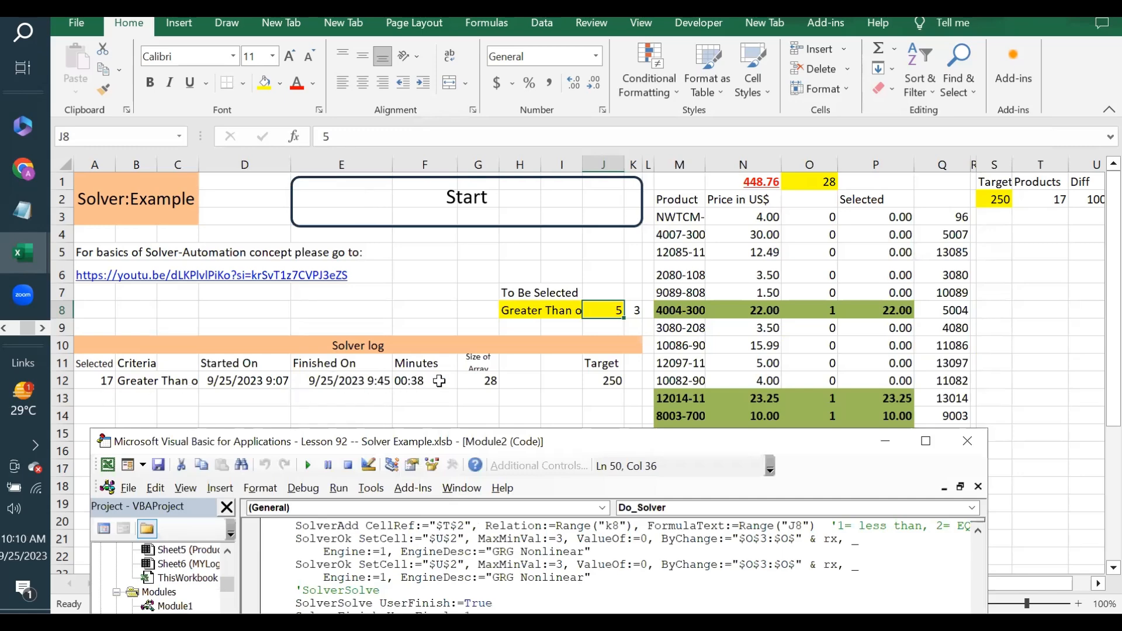
{"action": "left_click_drag", "start_coordinate": [512, 447], "coordinate": [531, 173]}
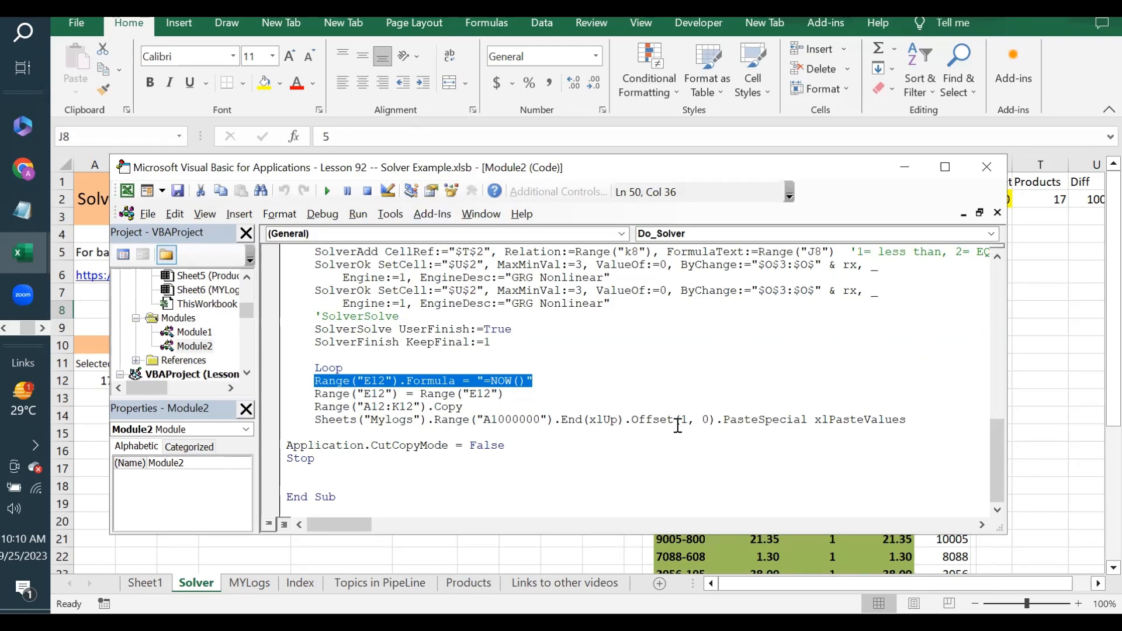
Set the number of products to be selected in J8 to 7 and choose Greater Than or Equal to as the criterion.
{"action": "left_click_drag", "start_coordinate": [492, 167], "coordinate": [502, 462]}
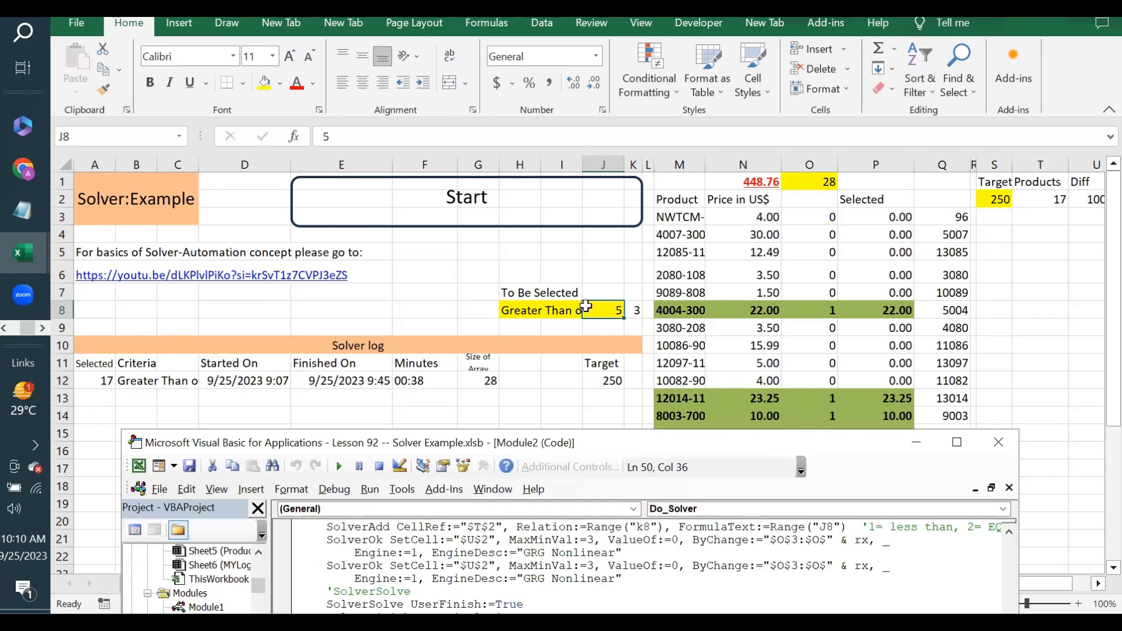
{"action": "left_click", "coordinate": [599, 309]}
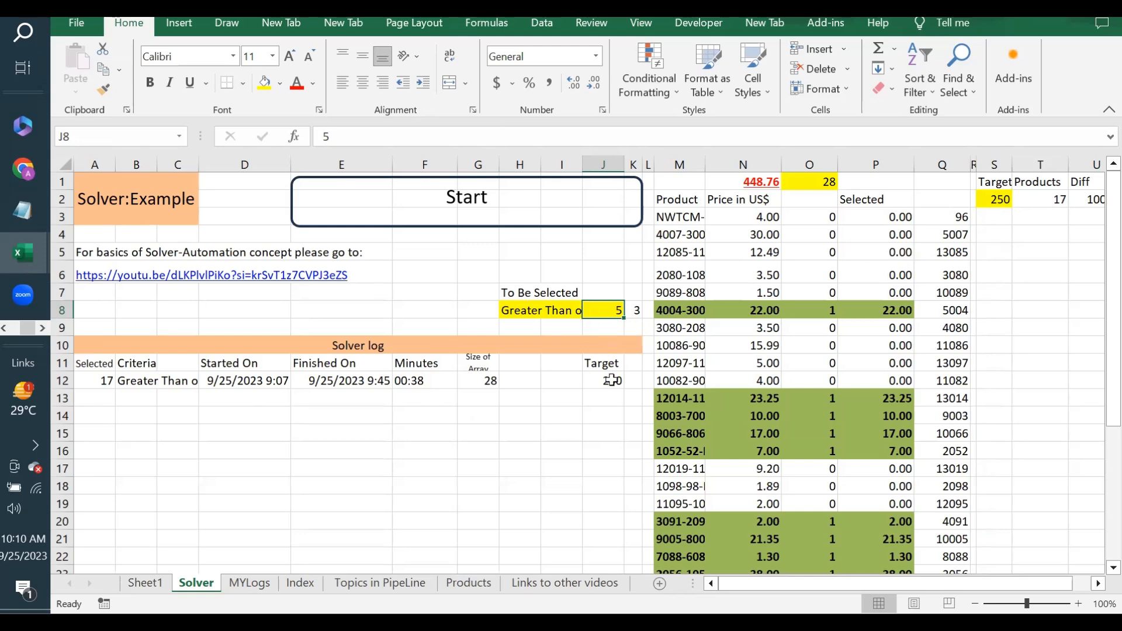
{"action": "type", "text": "7"}
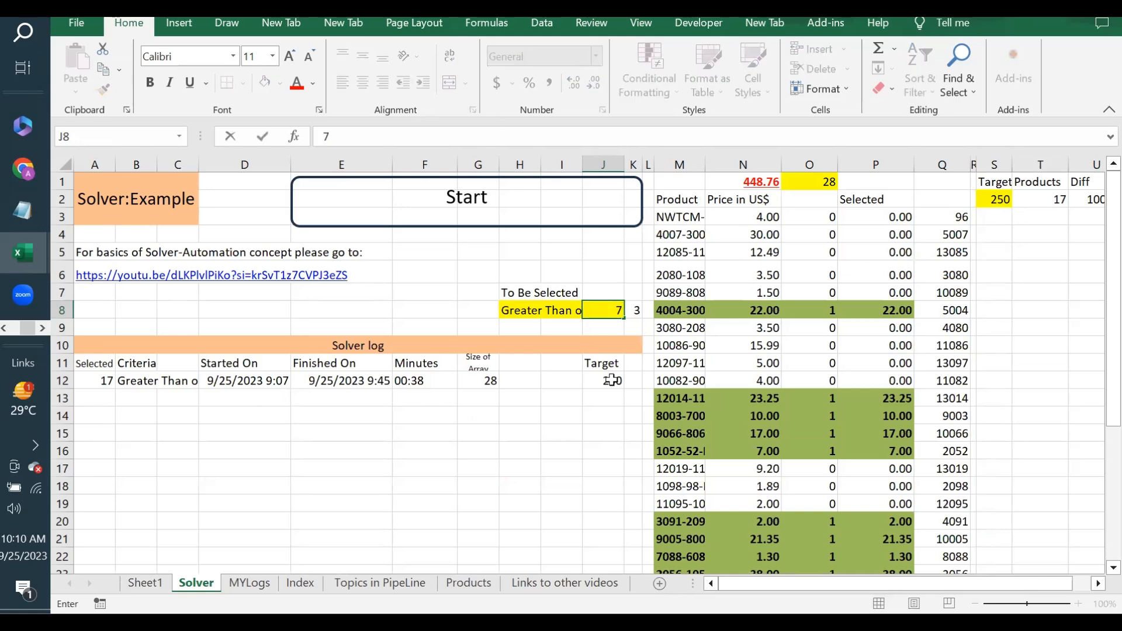
{"action": "key", "text": "Return"}
{"action": "left_click", "coordinate": [547, 309]}
{"action": "left_click", "coordinate": [591, 311]}
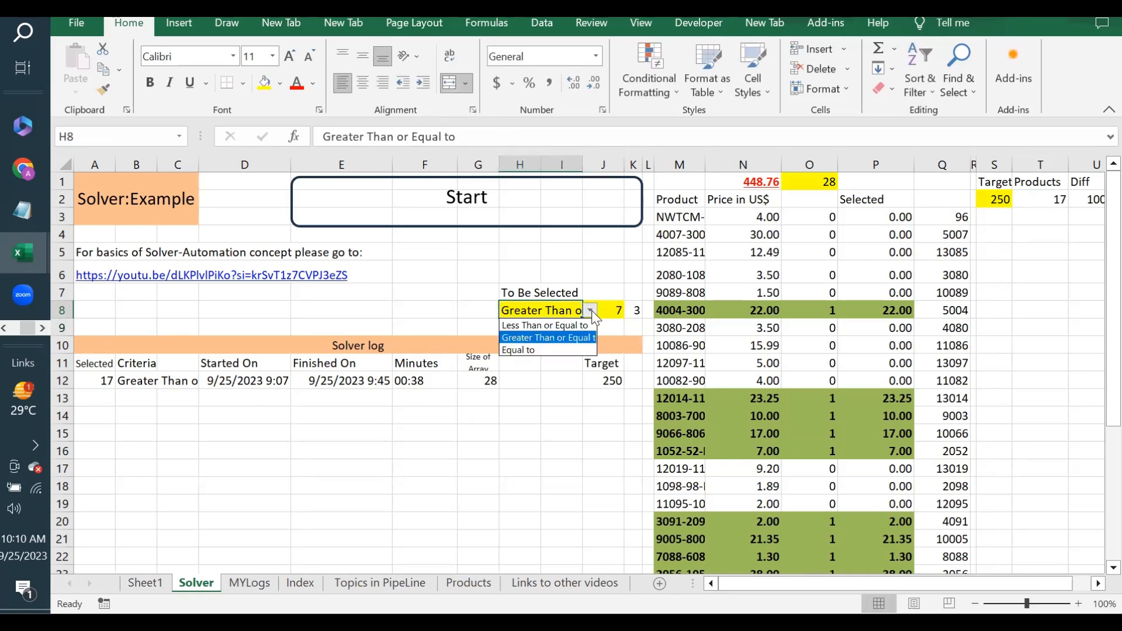
{"action": "left_click", "coordinate": [548, 338]}
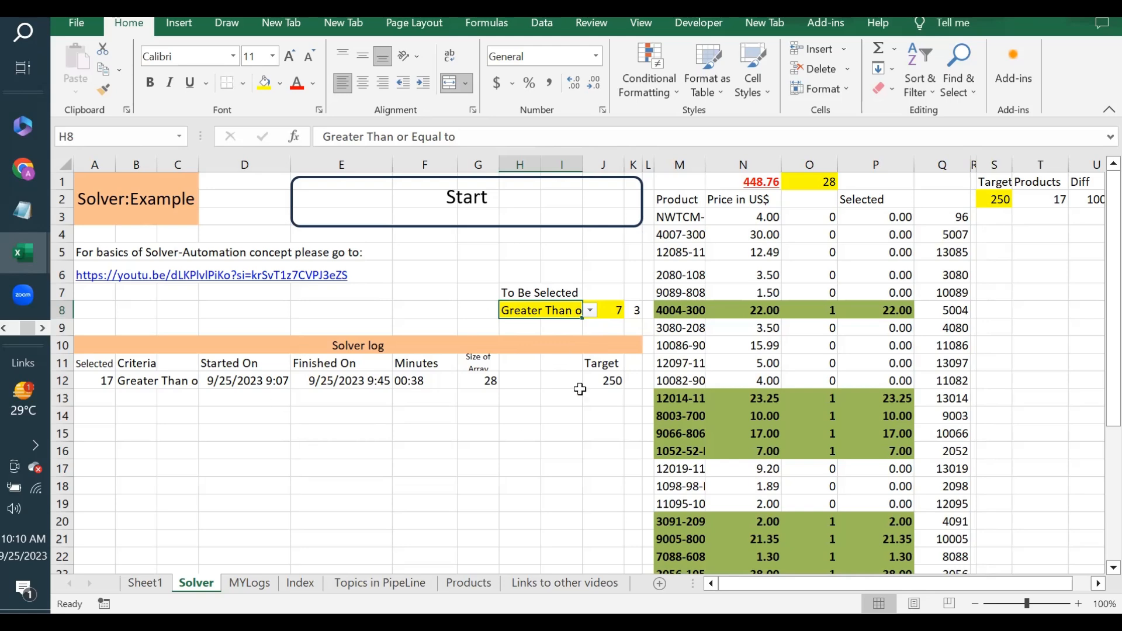
{"action": "left_click", "coordinate": [607, 309]}
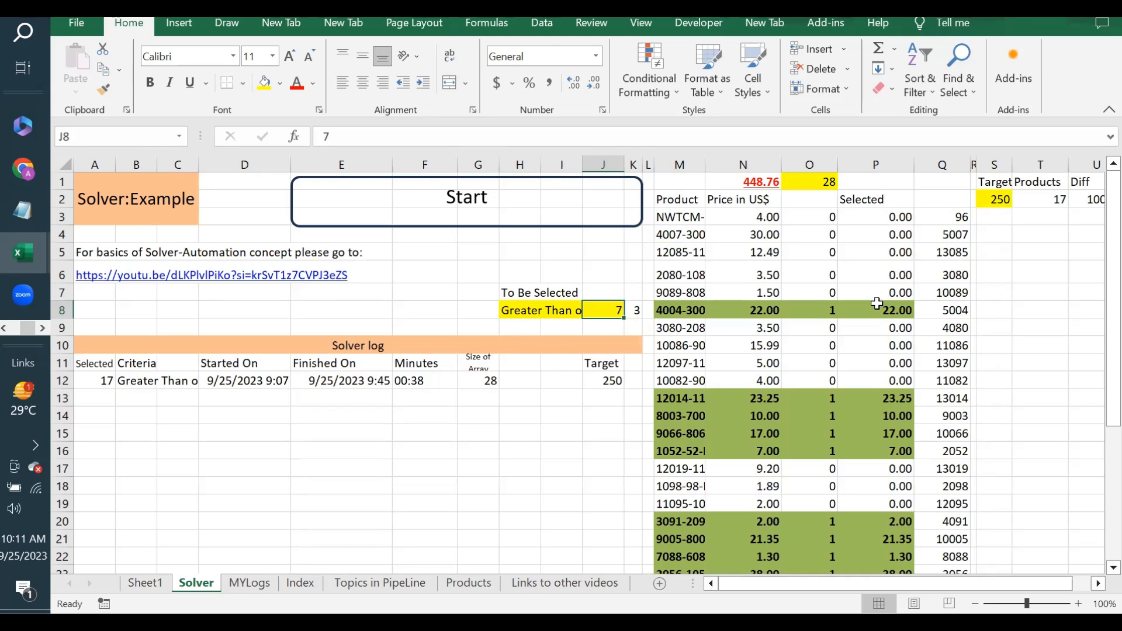
{"action": "left_click", "coordinate": [998, 199]}
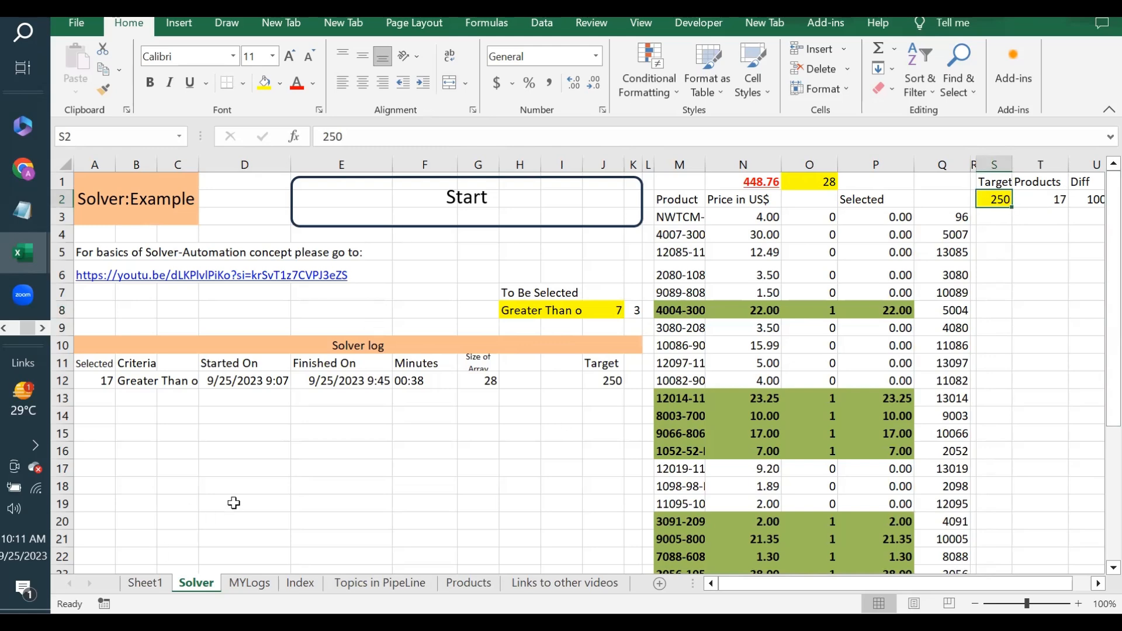
Return to the Do_Solver code and set a breakpoint on the line Do While lr <= rx.
{"action": "key", "text": "alt+F11"}
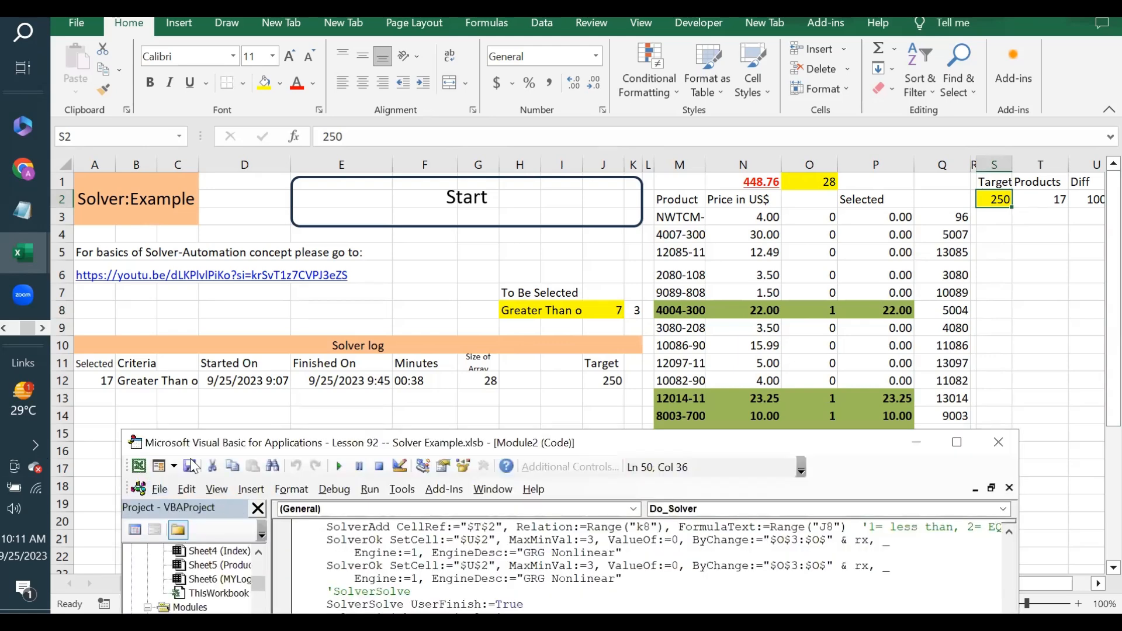
{"action": "left_click_drag", "start_coordinate": [304, 442], "coordinate": [281, 215]}
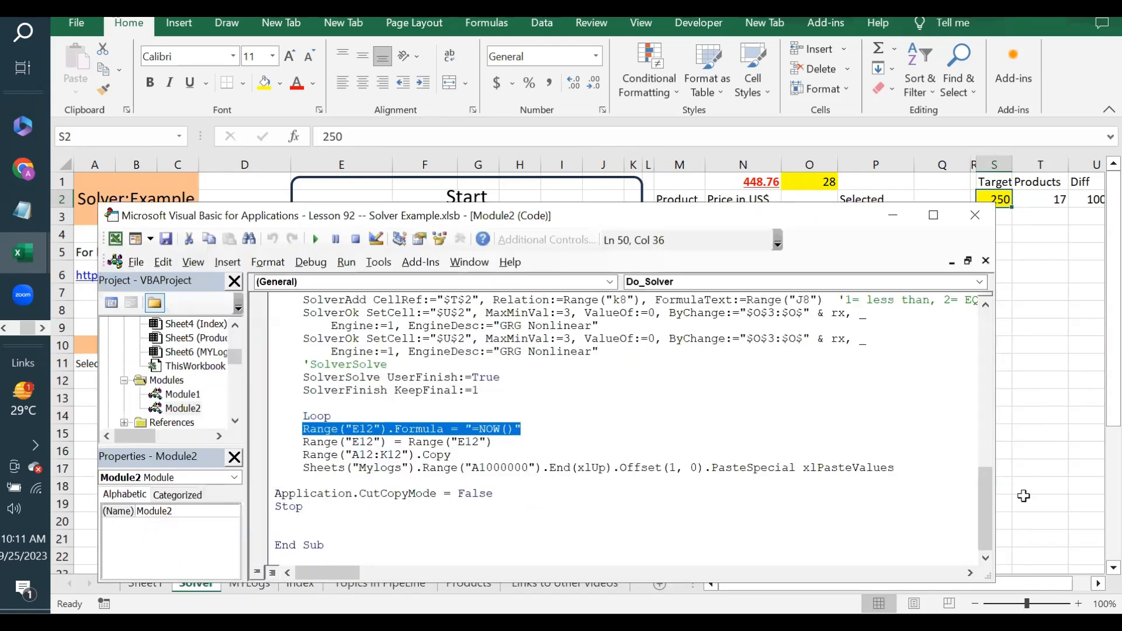
{"action": "left_click_drag", "start_coordinate": [985, 470], "coordinate": [979, 314]}
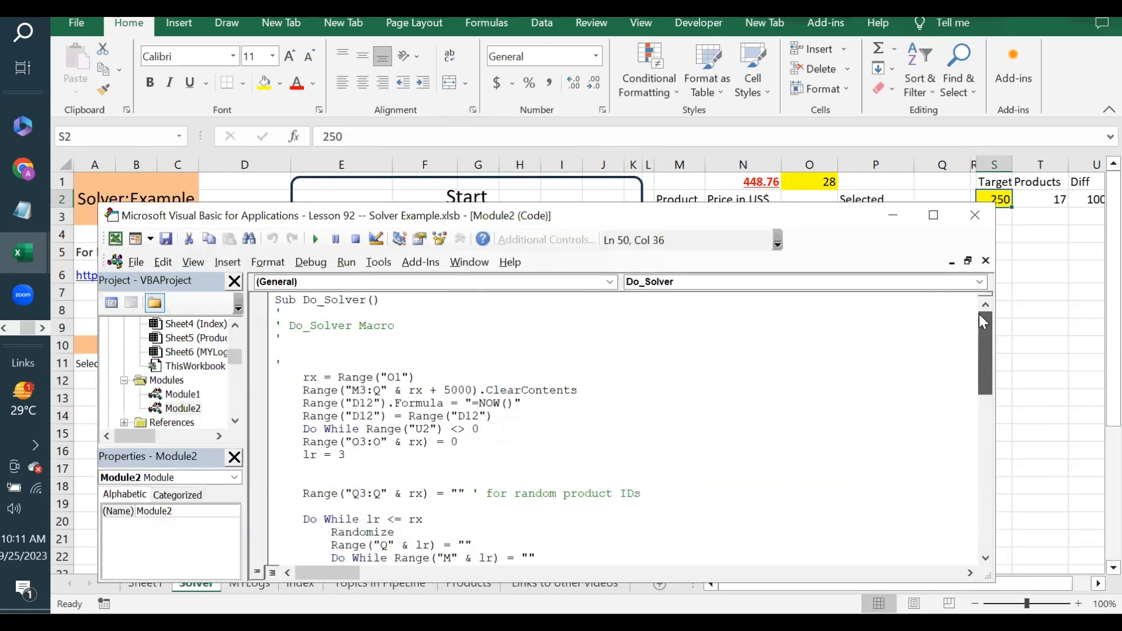
{"action": "left_click", "coordinate": [259, 519]}
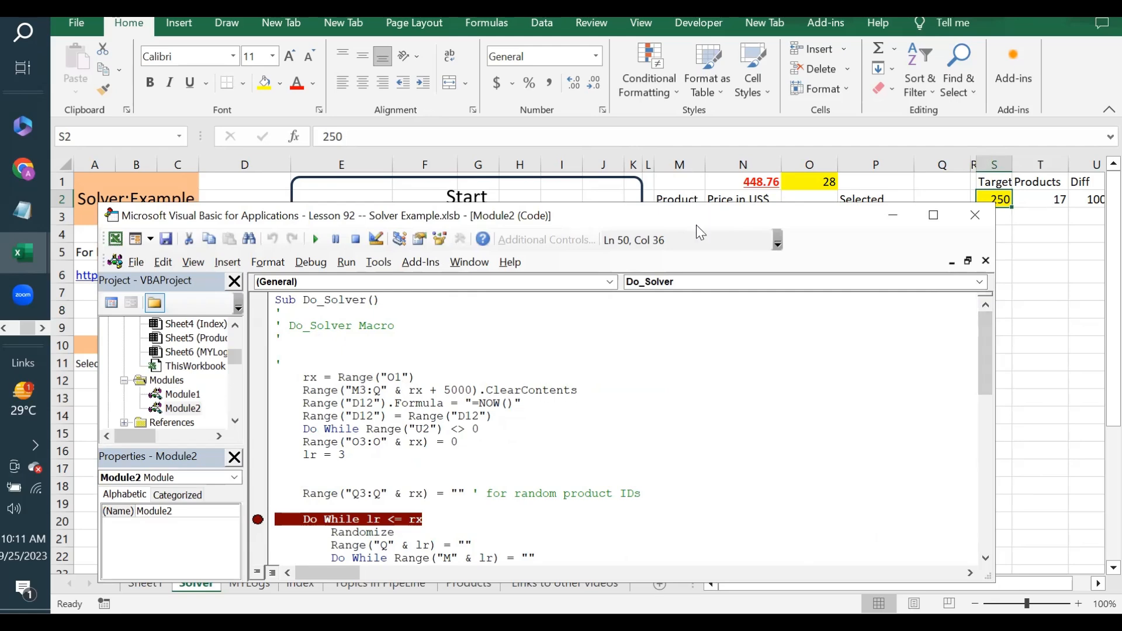
Compare the opening lines of Do_Solver, including the Range("U2") <> 0 loop condition, with the cells on the Solver sheet.
{"action": "left_click_drag", "start_coordinate": [696, 225], "coordinate": [619, 474]}
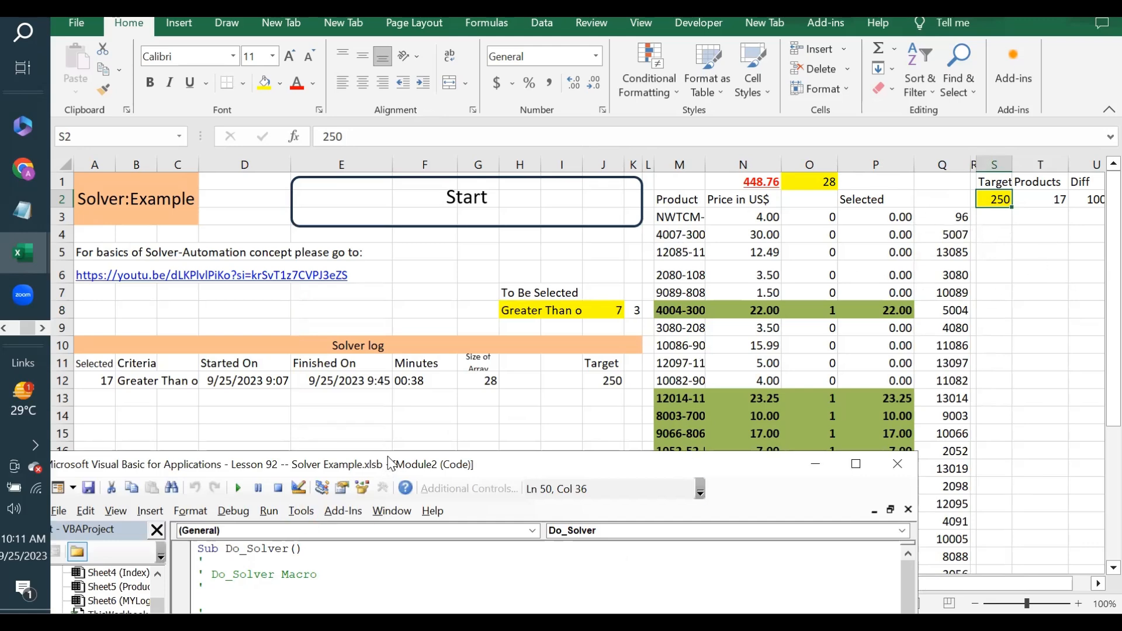
{"action": "left_click_drag", "start_coordinate": [390, 463], "coordinate": [408, 140]}
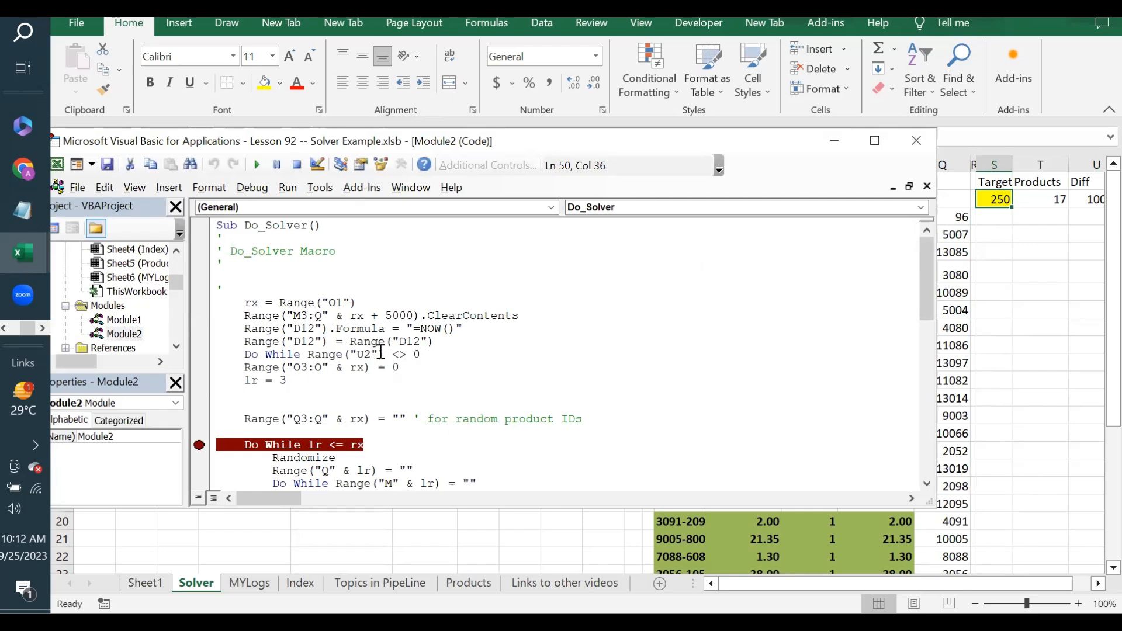
{"action": "left_click", "coordinate": [430, 355]}
{"action": "left_click", "coordinate": [310, 409]}
{"action": "left_click_drag", "start_coordinate": [651, 153], "coordinate": [702, 469]}
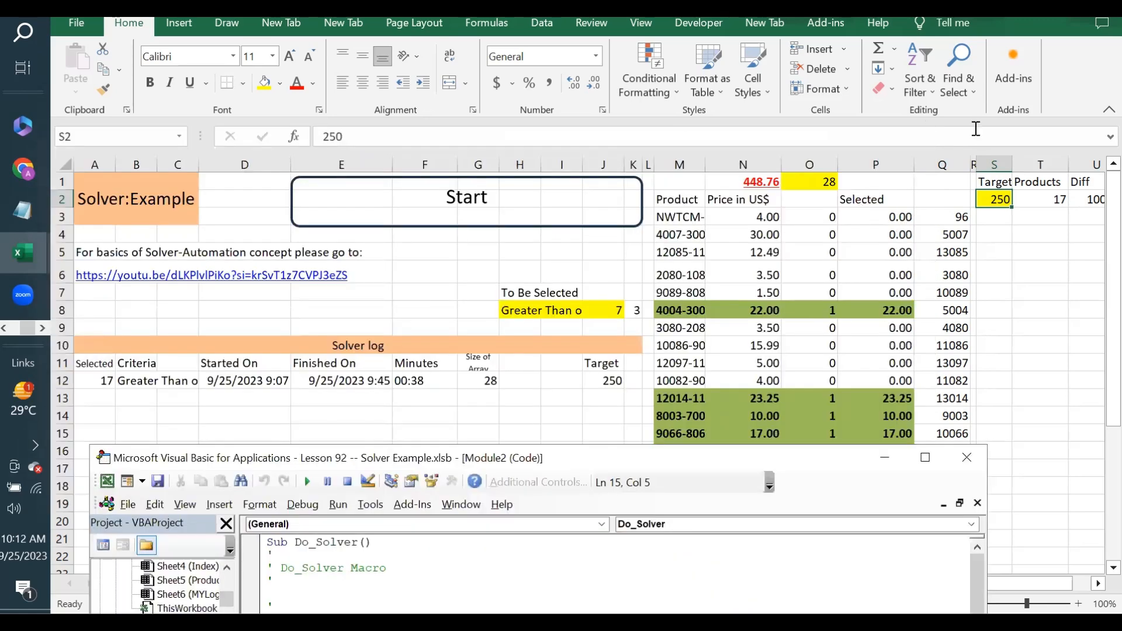
Inspect the lookup formulas behind the first product in M3 and its price in N3.
{"action": "left_click", "coordinate": [957, 216]}
{"action": "left_click", "coordinate": [686, 217]}
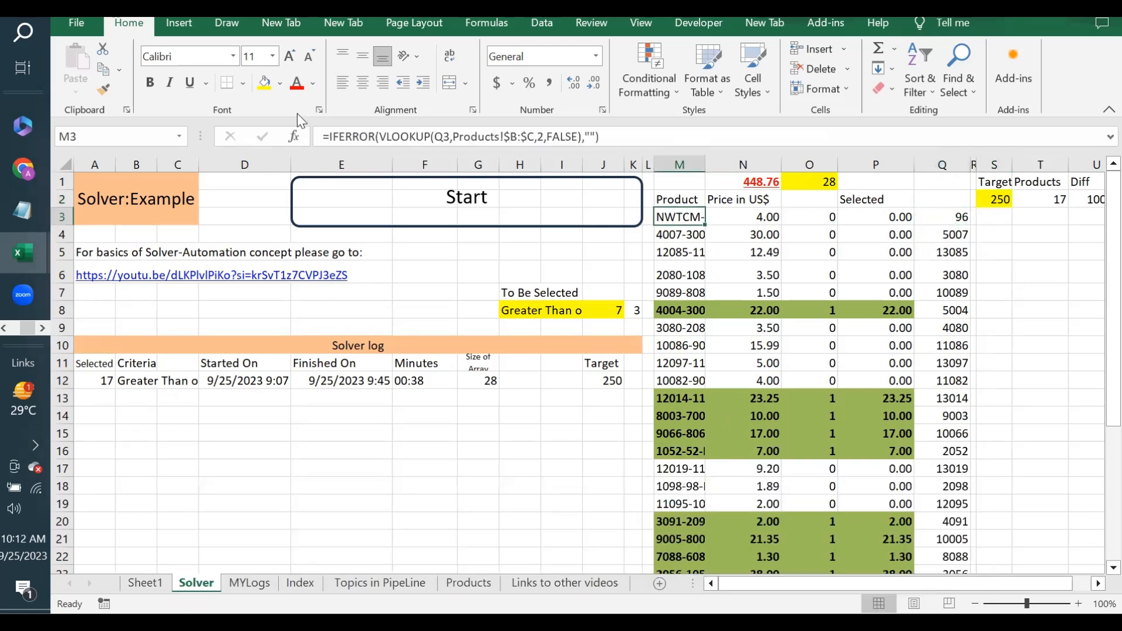
{"action": "left_click", "coordinate": [764, 216]}
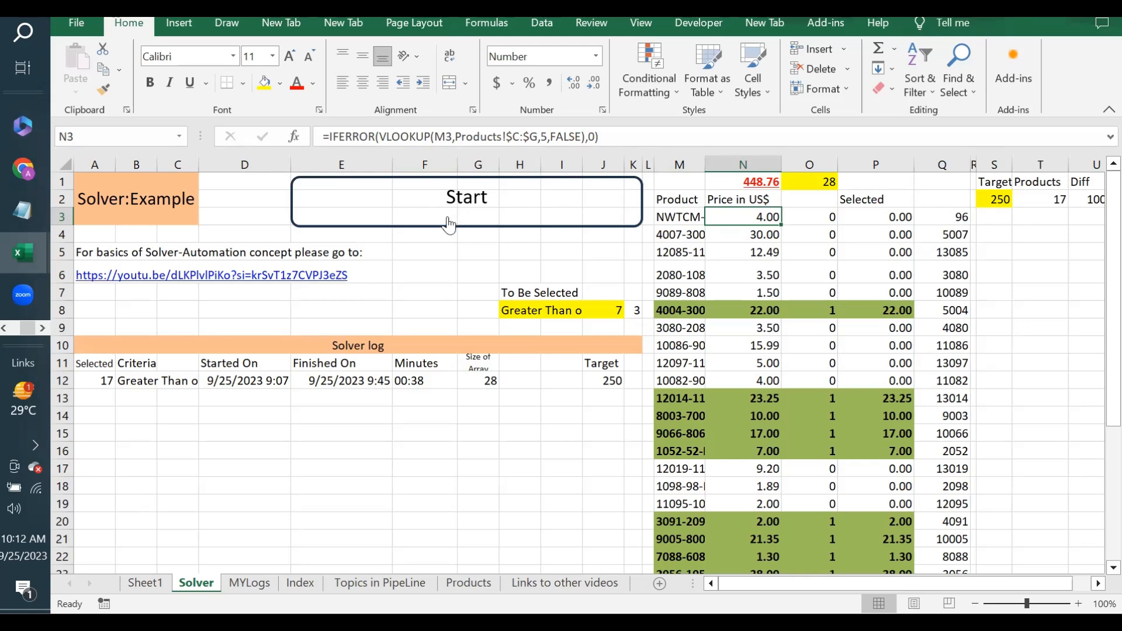
Recheck the required product count in J8 and set the target in S2 to 275.
{"action": "left_click", "coordinate": [610, 314]}
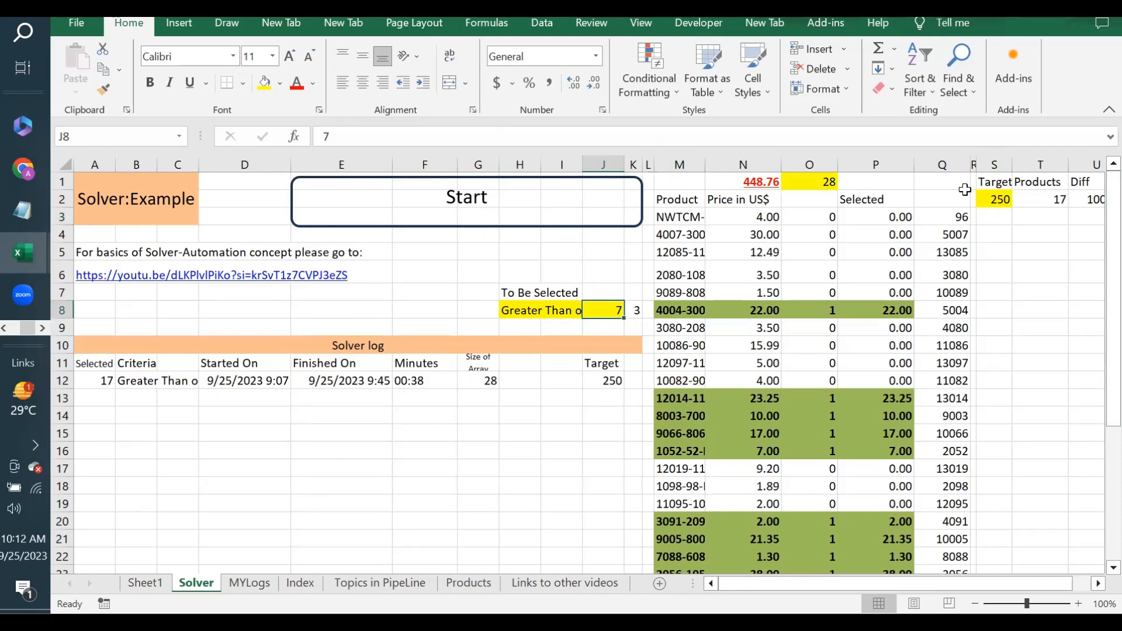
{"action": "left_click", "coordinate": [999, 200]}
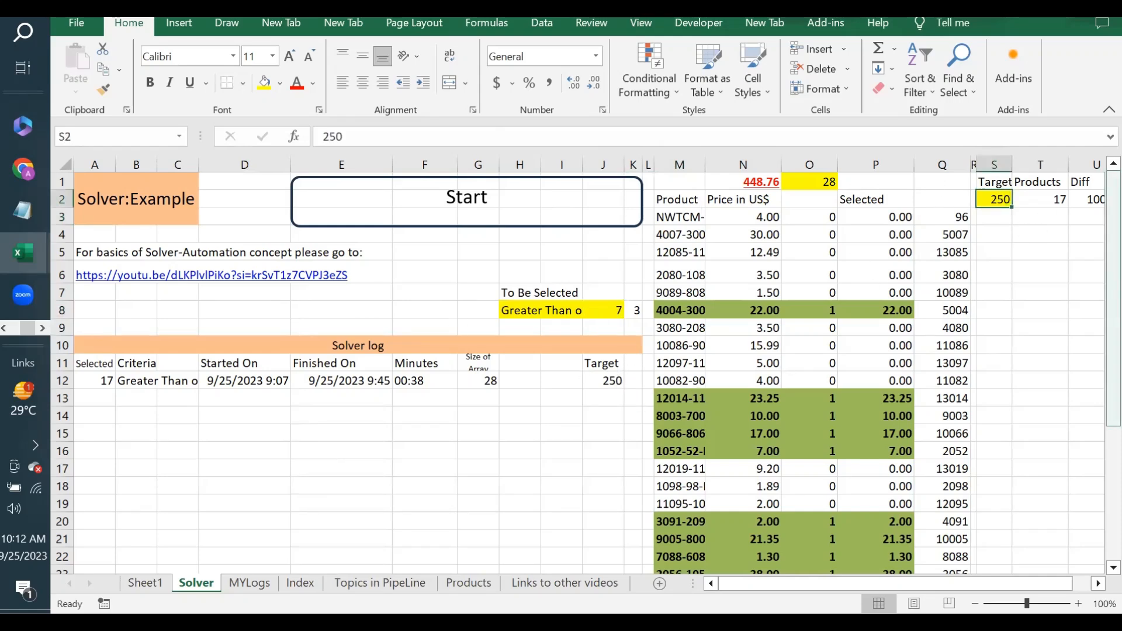
{"action": "type", "text": "275"}
{"action": "key", "text": "Return"}
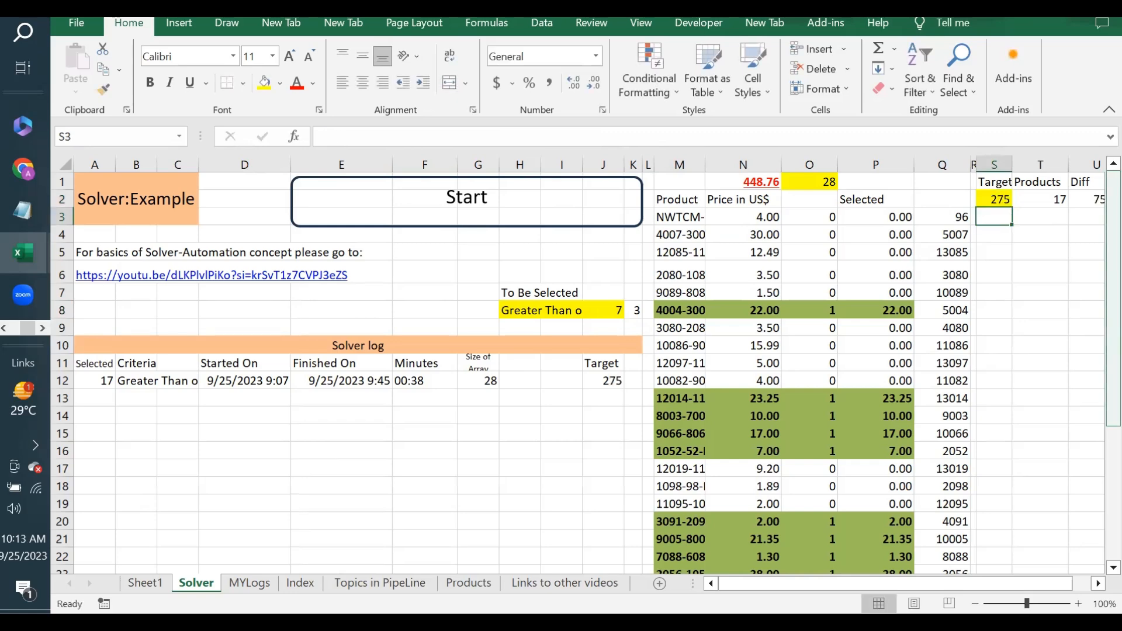
Run Do_Solver from the sheet's Start shape up to the breakpoint and arrange the code window for reading.
{"action": "left_click", "coordinate": [456, 199]}
{"action": "left_click_drag", "start_coordinate": [536, 468], "coordinate": [518, 139]}
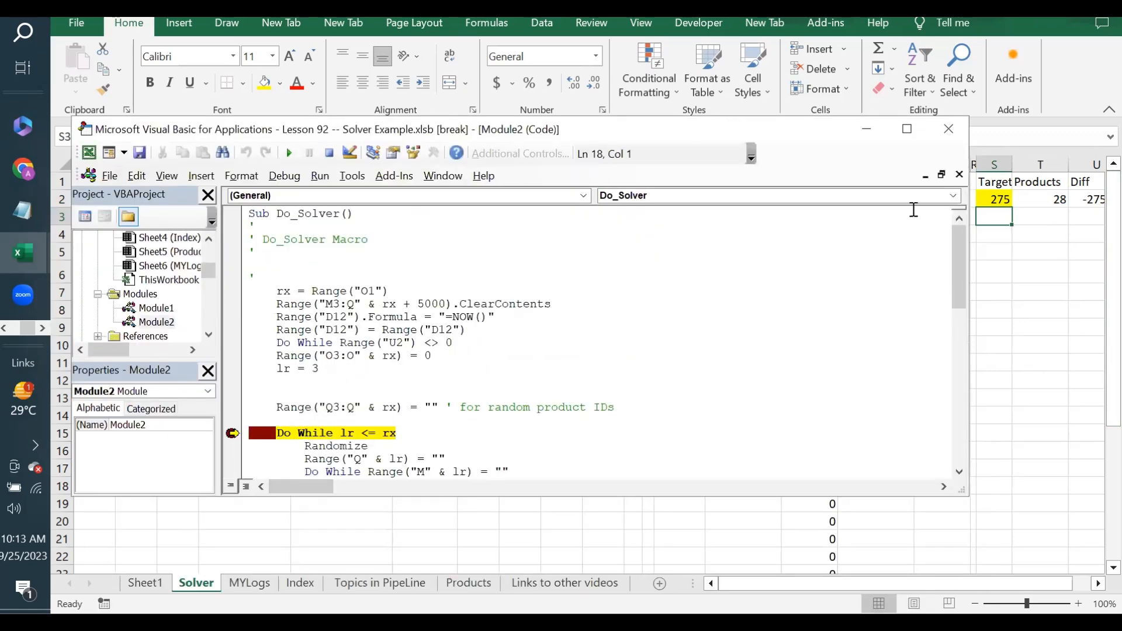
{"action": "left_click_drag", "start_coordinate": [605, 139], "coordinate": [669, 146]}
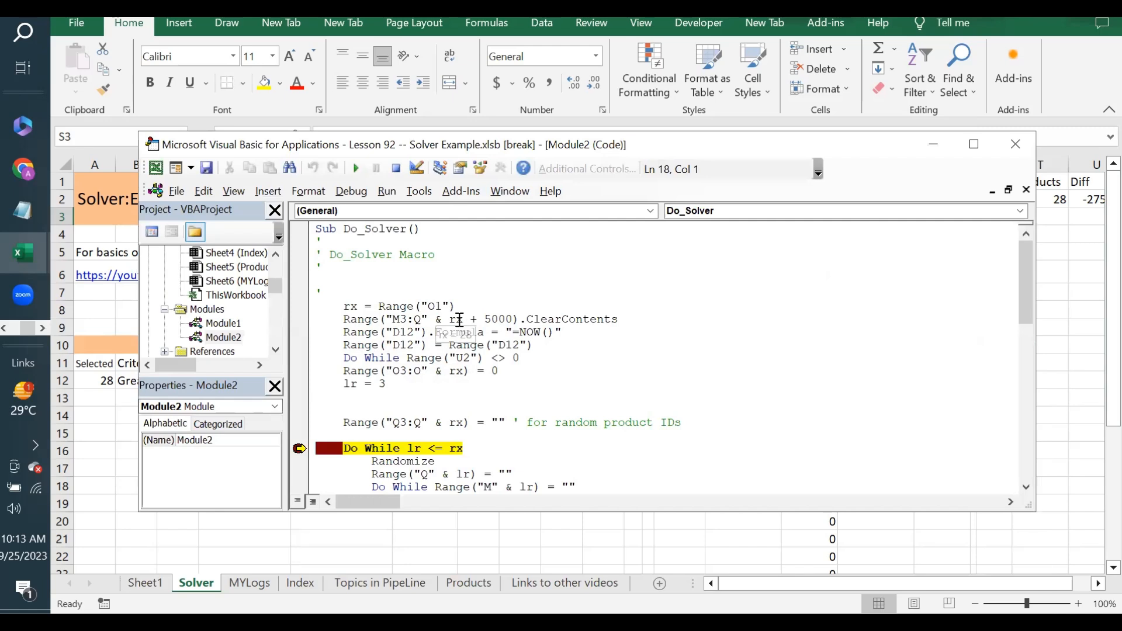
Check the value of rx in break mode and highlight the line Range("O3:O" & rx) = 0.
{"action": "mouse_move", "coordinate": [461, 318]}
{"action": "left_click_drag", "start_coordinate": [606, 148], "coordinate": [610, 143]}
{"action": "left_click_drag", "start_coordinate": [344, 366], "coordinate": [496, 366]}
{"action": "mouse_move", "coordinate": [470, 374]}
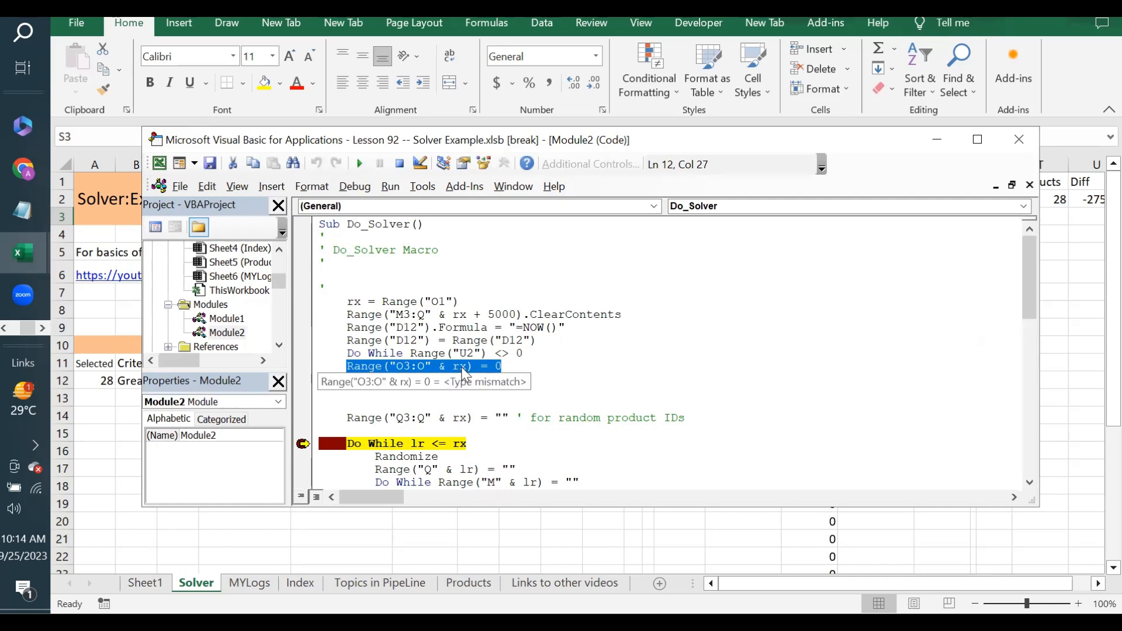
{"action": "mouse_move", "coordinate": [357, 304]}
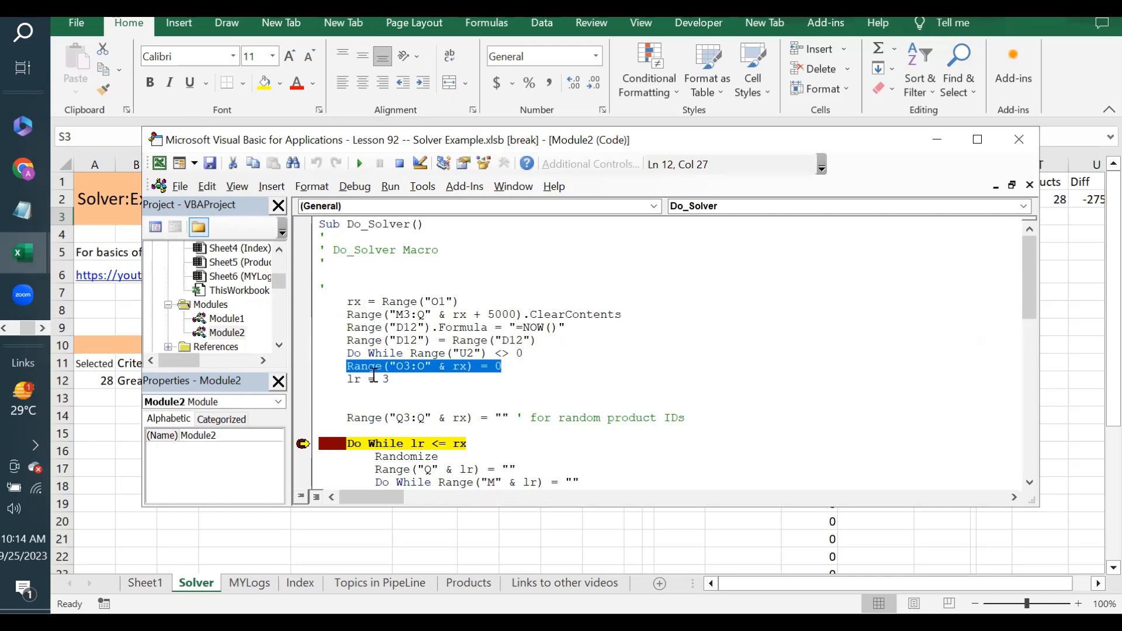
{"action": "mouse_move", "coordinate": [396, 372]}
Move the execution point back from the breakpoint to the line rx = Range("O1").
{"action": "left_click_drag", "start_coordinate": [592, 140], "coordinate": [603, 115]}
{"action": "left_click_drag", "start_coordinate": [316, 421], "coordinate": [342, 274]}
{"action": "mouse_move", "coordinate": [370, 276]}
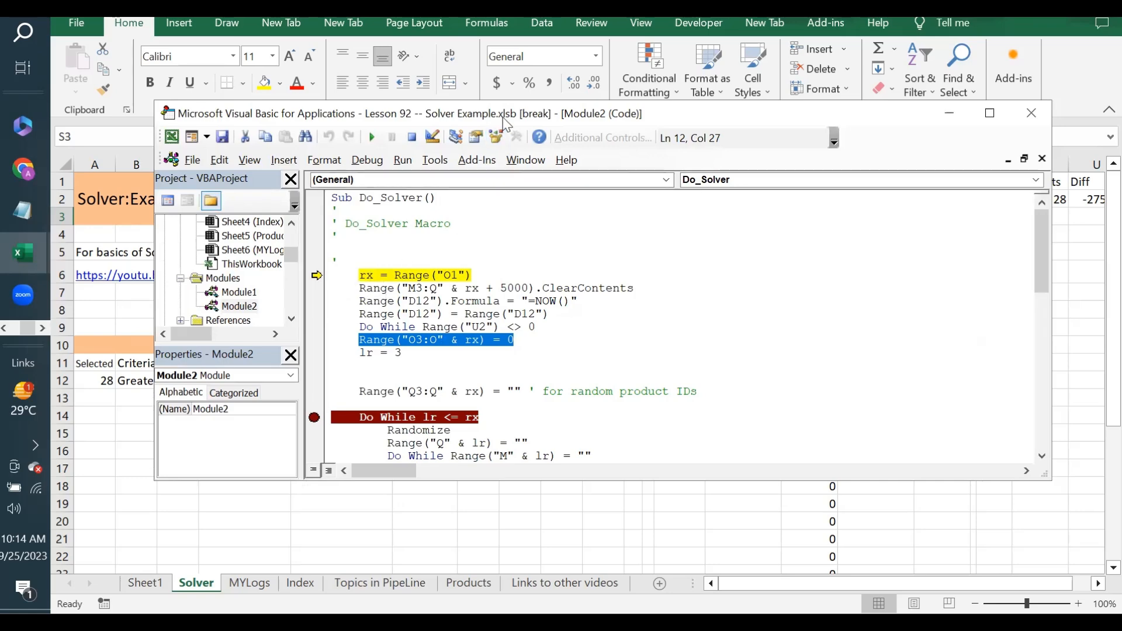
Execute the rx assignment and the M3:Q ClearContents line one at a time with the sheet in view.
{"action": "left_click_drag", "start_coordinate": [502, 117], "coordinate": [471, 312]}
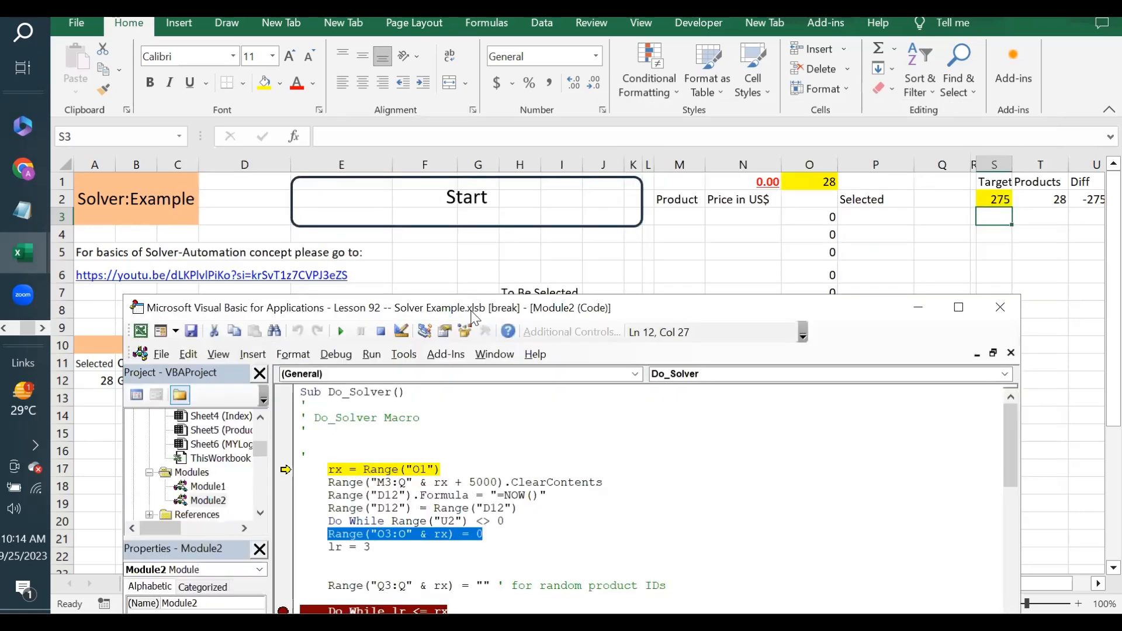
{"action": "key", "text": "F8"}
{"action": "key", "text": "F8"}
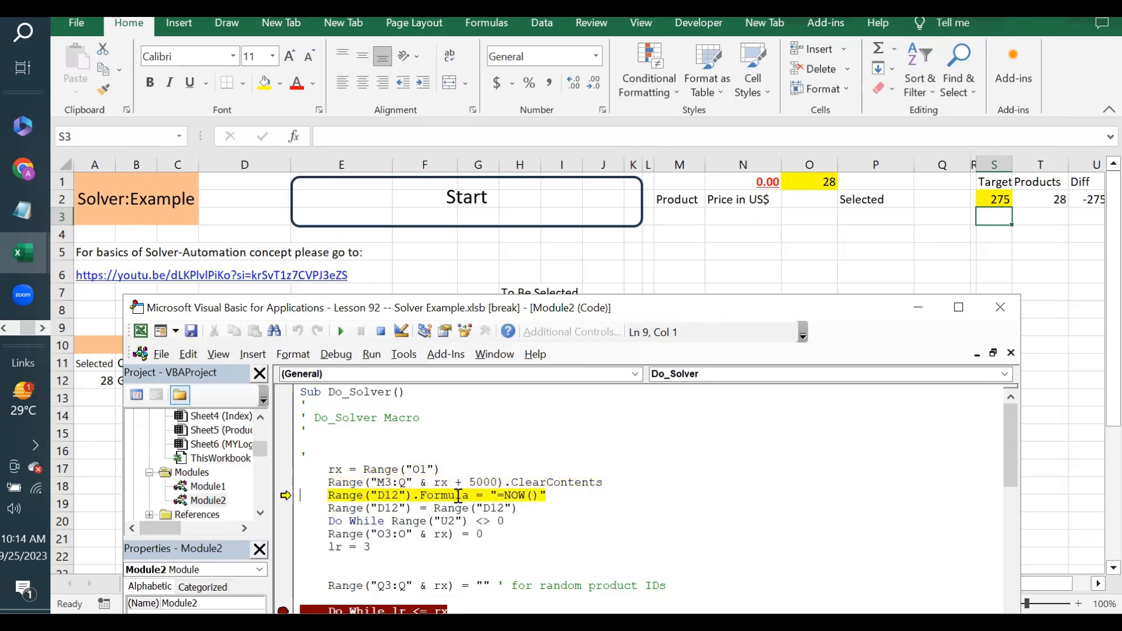
Step through the two D12 start-time lines with the Solver log in view, and check the value of Range("D12").
{"action": "left_click_drag", "start_coordinate": [439, 307], "coordinate": [759, 260]}
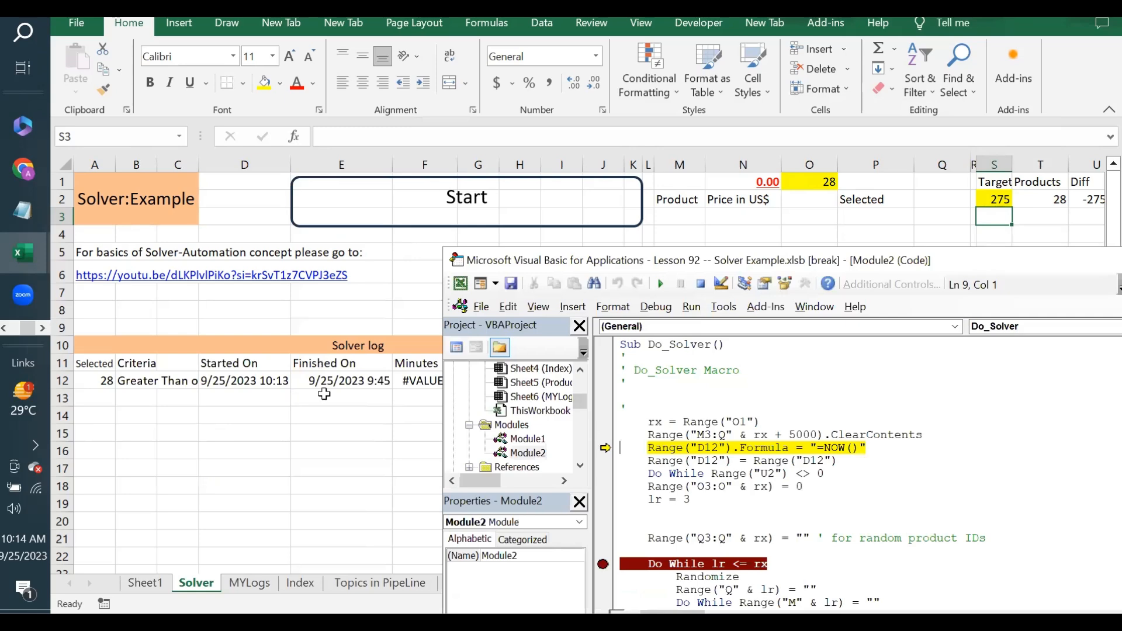
{"action": "key", "text": "F8"}
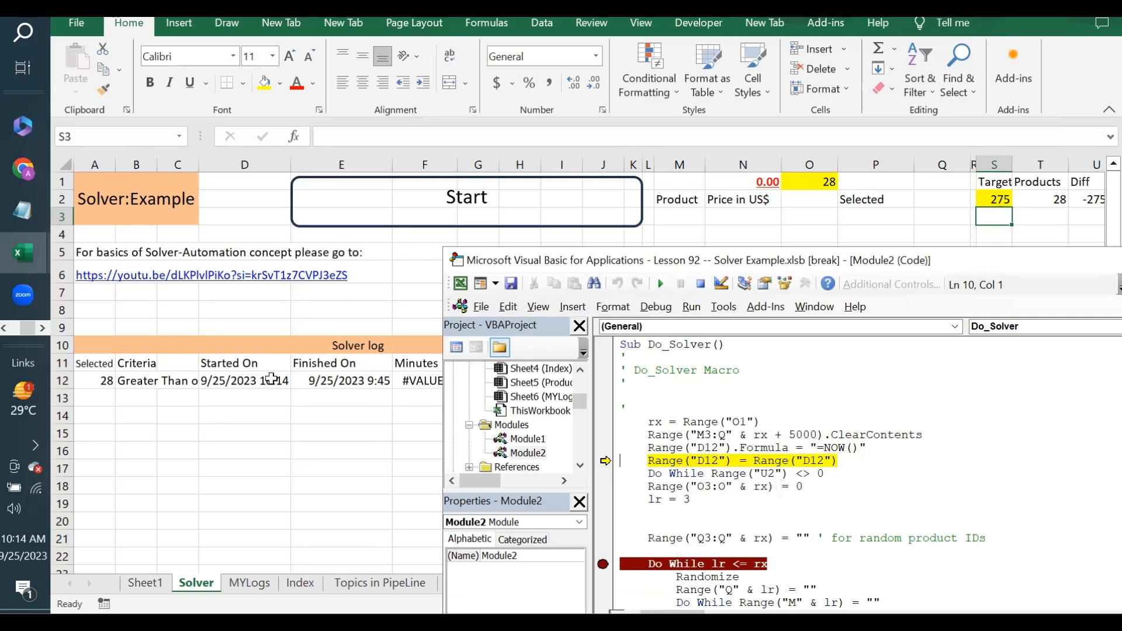
{"action": "left_click", "coordinate": [689, 461]}
{"action": "key", "text": "F8"}
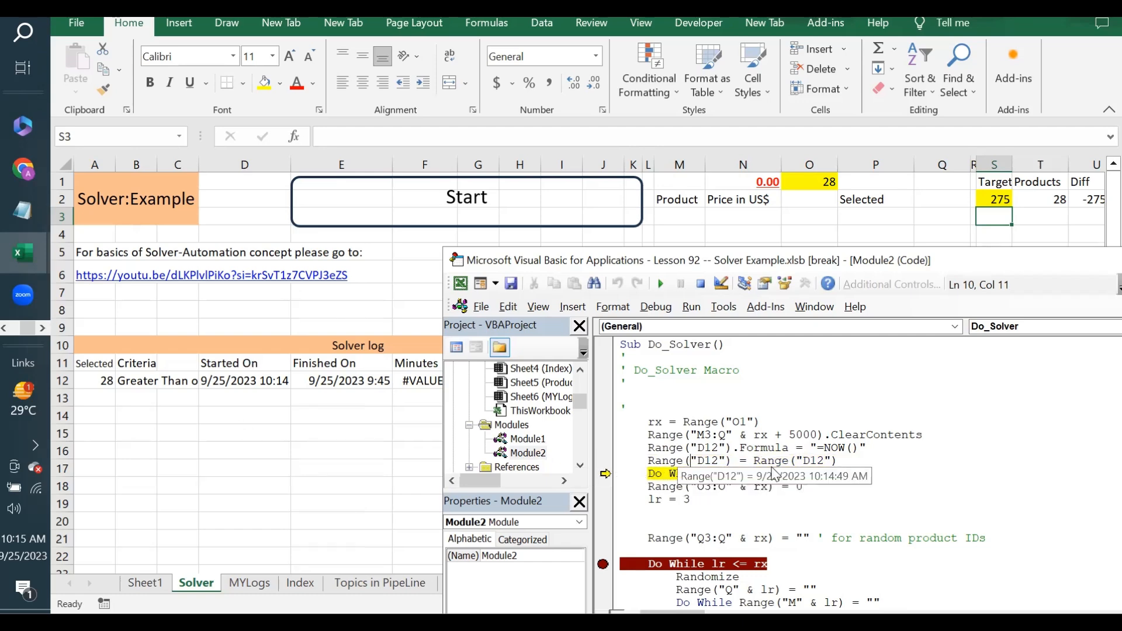
{"action": "mouse_move", "coordinate": [752, 477]}
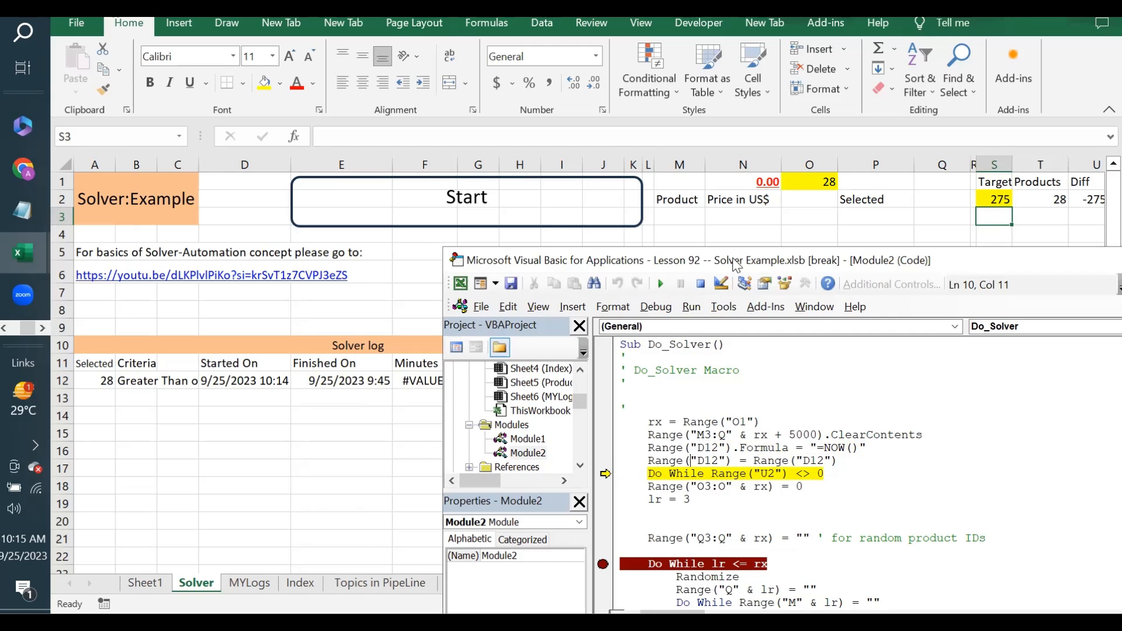
Step through the Range("U2") <> 0 loop condition and the line that zeroes column O, stopping at lr = 3.
{"action": "left_click_drag", "start_coordinate": [584, 260], "coordinate": [436, 166]}
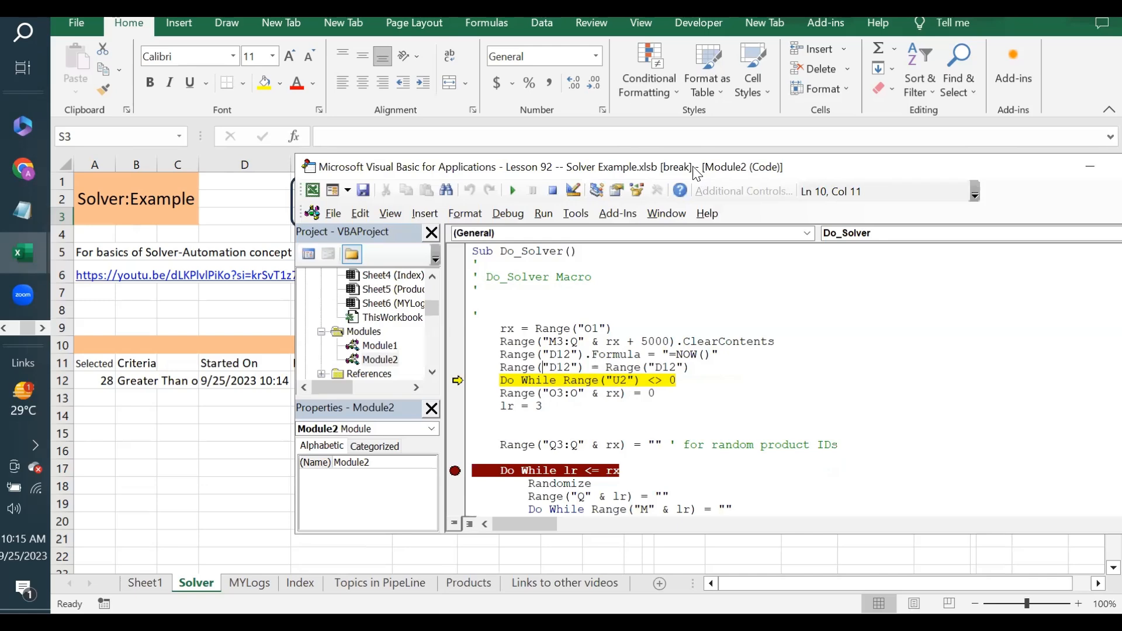
{"action": "left_click_drag", "start_coordinate": [695, 173], "coordinate": [511, 403]}
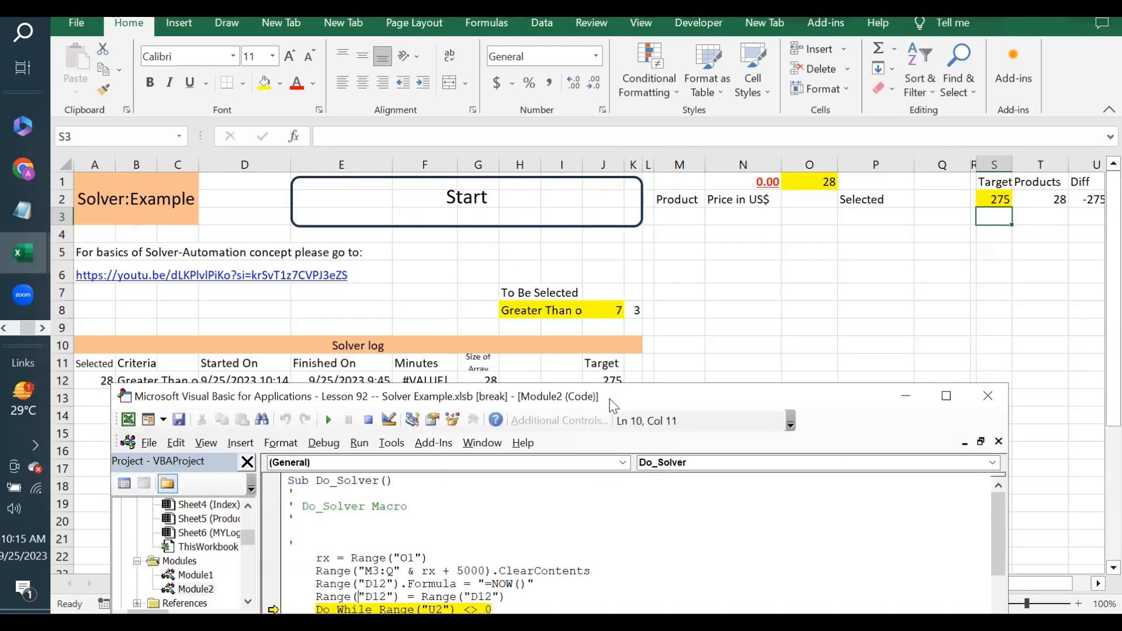
{"action": "left_click_drag", "start_coordinate": [613, 405], "coordinate": [625, 95]}
{"action": "left_click", "coordinate": [493, 313]}
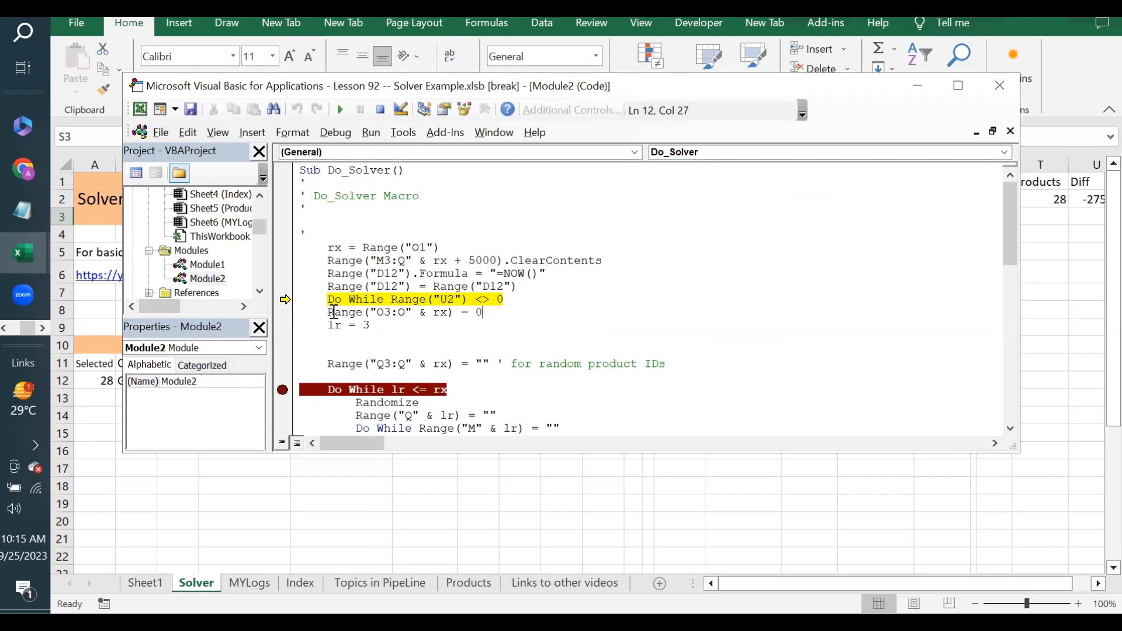
{"action": "key", "text": "F8"}
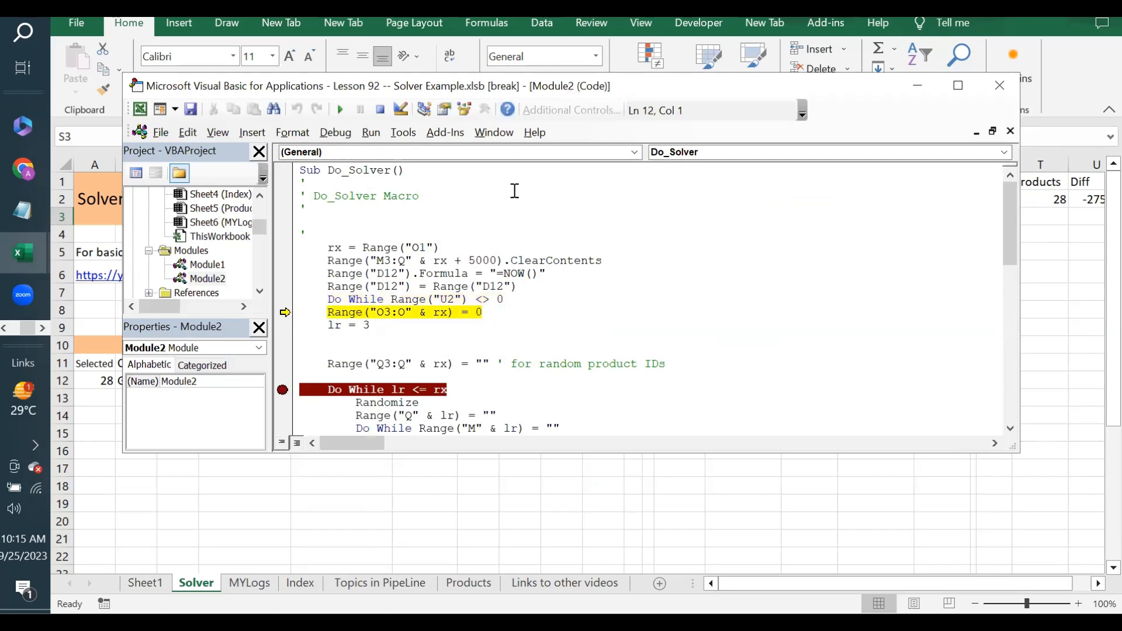
{"action": "key", "text": "F8"}
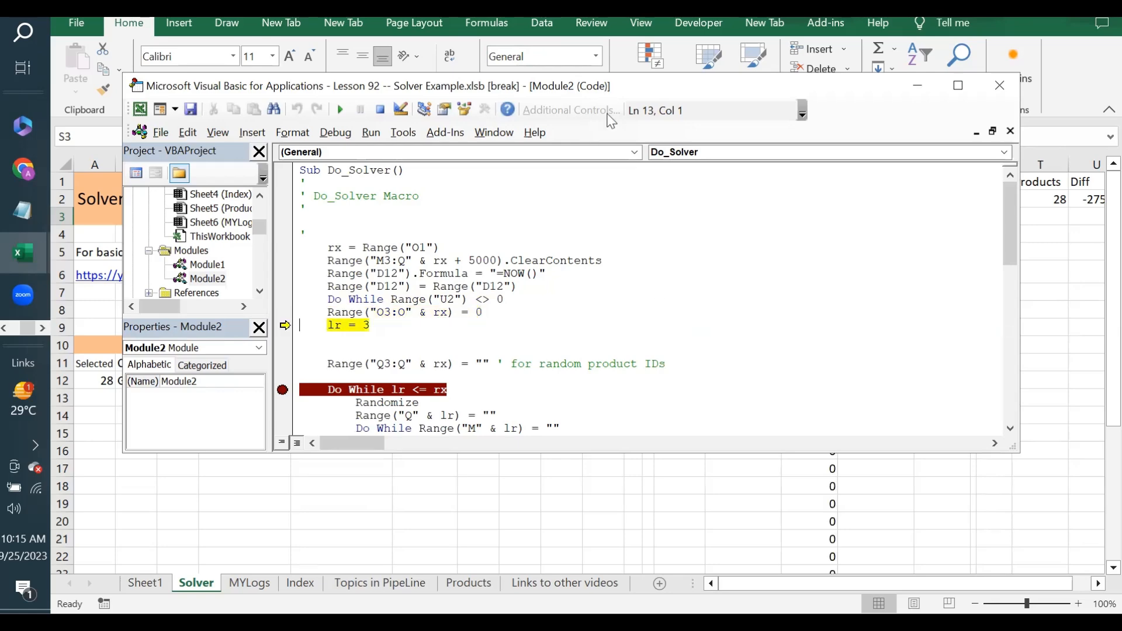
Check the sheet behind the code, and step through lr = 3 and the Q3:Q clearing line to Do While lr <= rx.
{"action": "left_click_drag", "start_coordinate": [608, 89], "coordinate": [590, 437]}
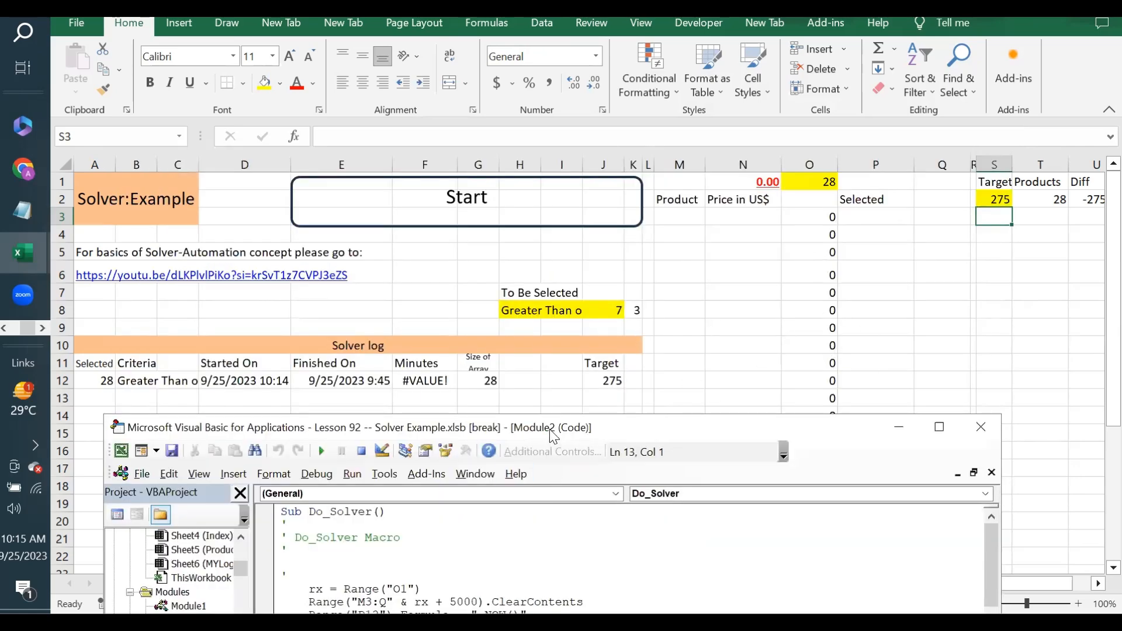
{"action": "left_click_drag", "start_coordinate": [553, 435], "coordinate": [596, 123]}
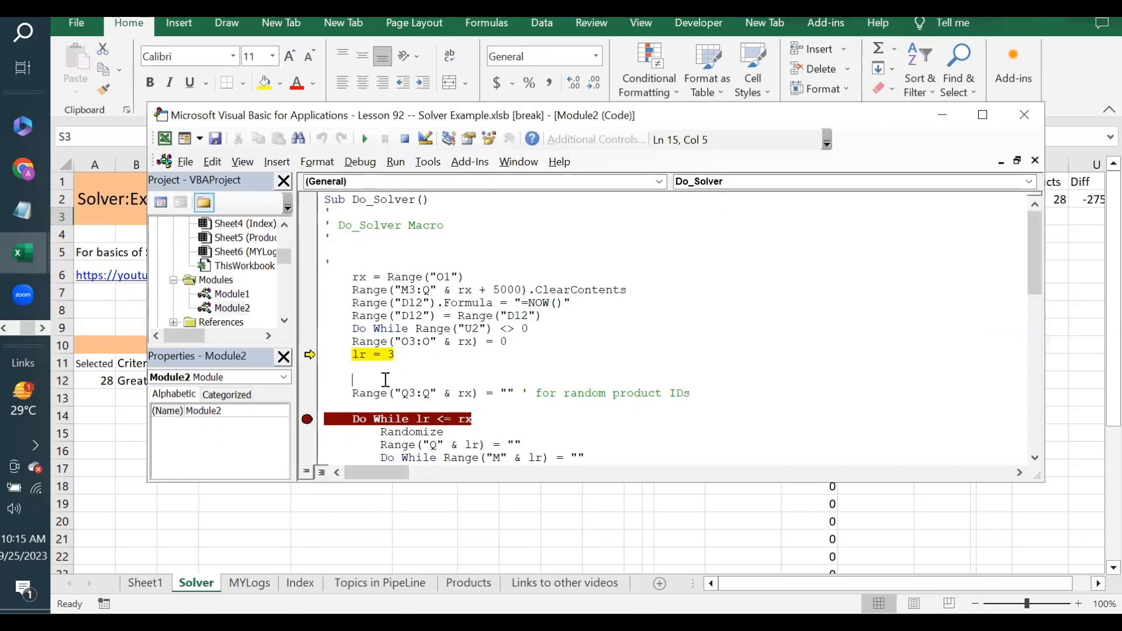
{"action": "key", "text": "F8"}
{"action": "mouse_move", "coordinate": [466, 419]}
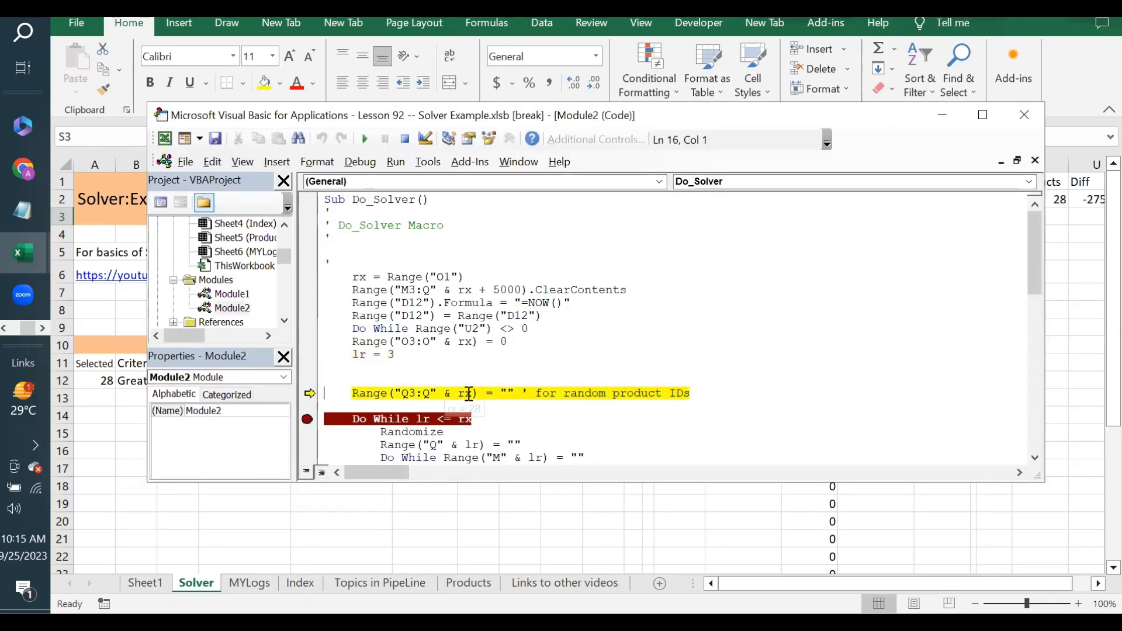
{"action": "key", "text": "F8"}
{"action": "mouse_move", "coordinate": [427, 419]}
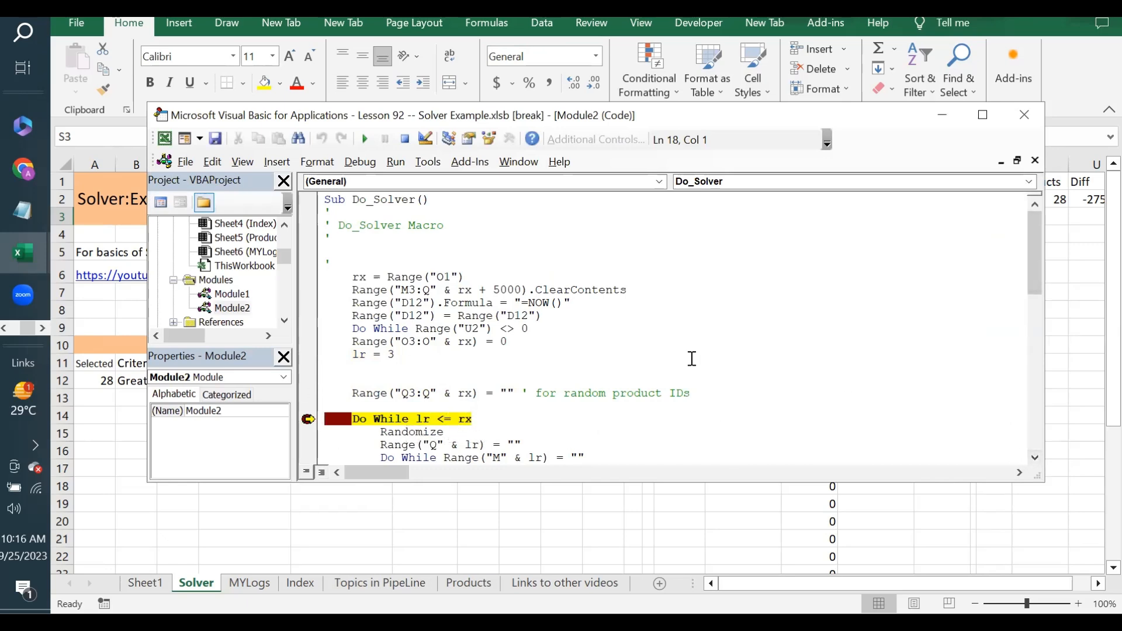
Highlight the RANDBETWEEN(1,max(Products!B:B)) expression in the inner loop's column Q formula line.
{"action": "left_click", "coordinate": [1034, 457]}
{"action": "left_click", "coordinate": [1034, 457]}
{"action": "scroll", "coordinate": [1035, 458], "scroll_direction": "down", "scroll_amount": 2}
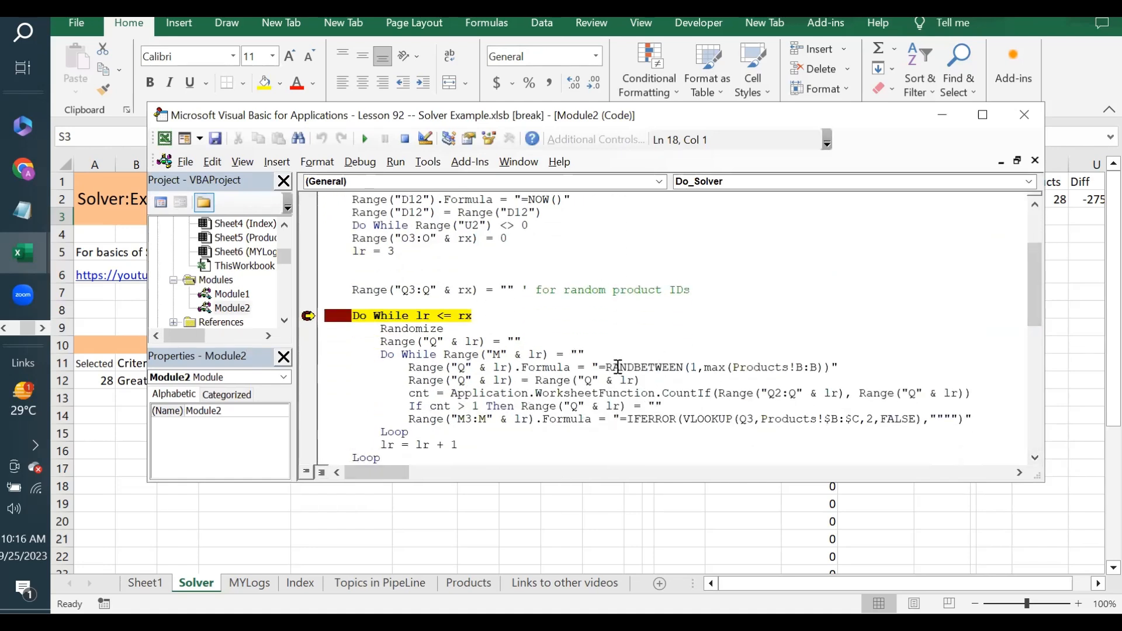
{"action": "left_click_drag", "start_coordinate": [605, 367], "coordinate": [830, 367]}
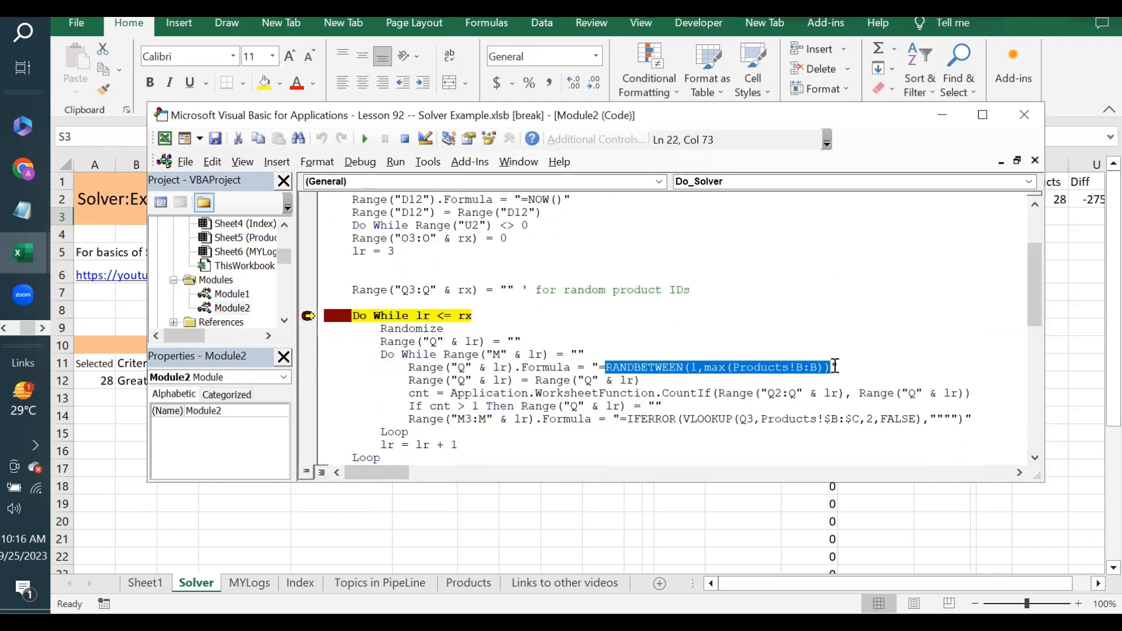
Set a breakpoint on lr = lr + 1, run the macro to it, and bring the first product row into view.
{"action": "left_click", "coordinate": [306, 445]}
{"action": "left_click", "coordinate": [365, 141]}
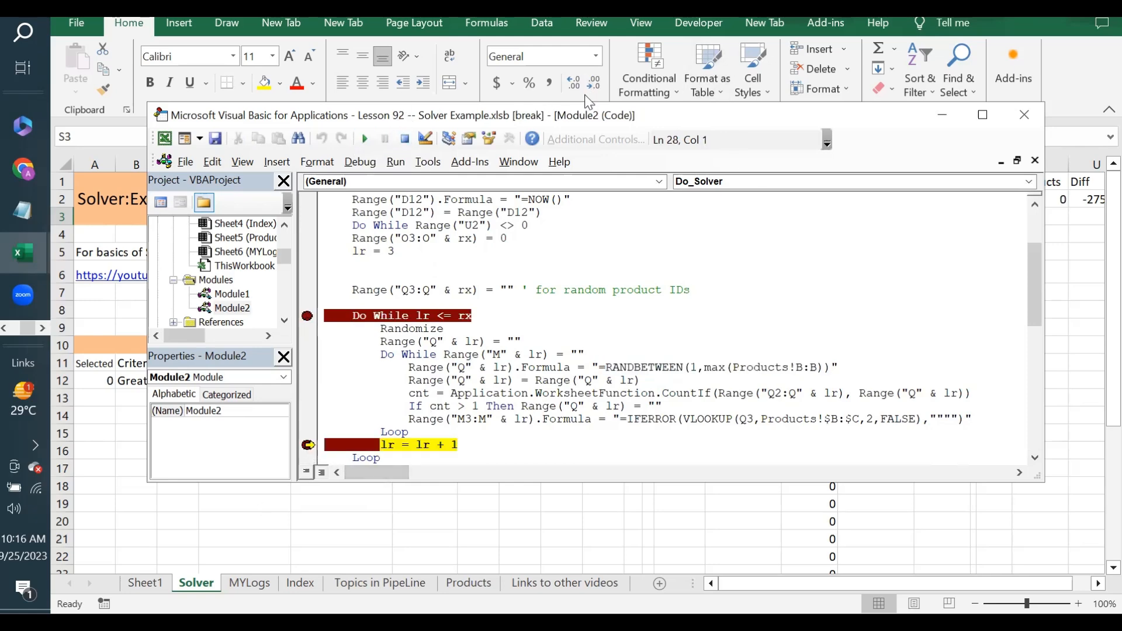
{"action": "left_click_drag", "start_coordinate": [588, 118], "coordinate": [574, 277]}
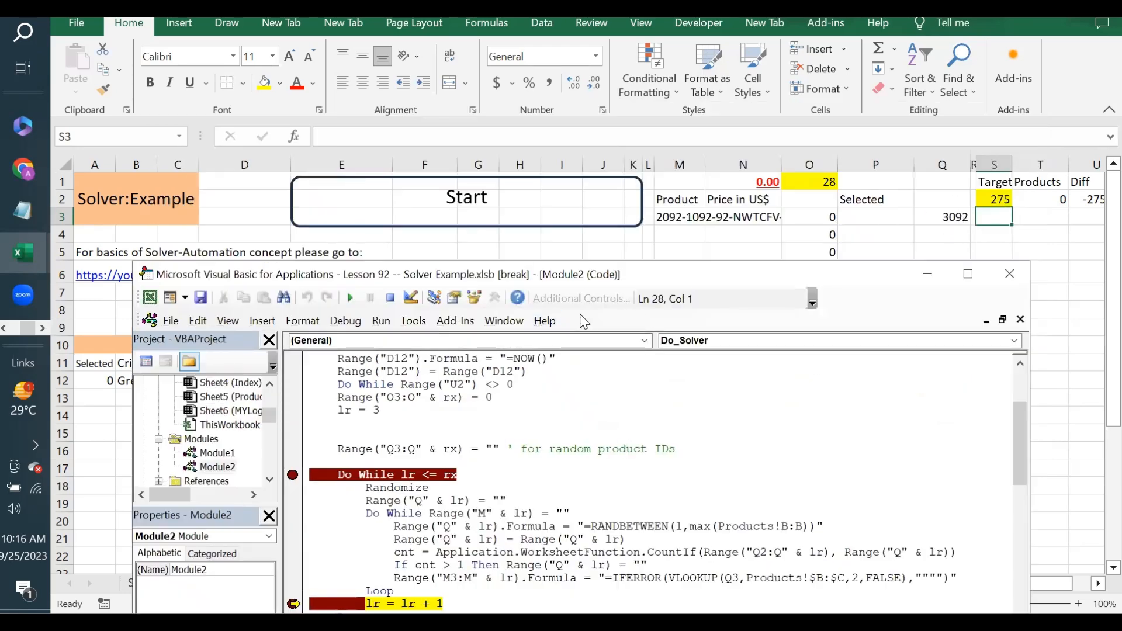
Run the loop for a second product row and clear the breakpoints on Do While lr <= rx and lr = lr + 1.
{"action": "left_click", "coordinate": [352, 298]}
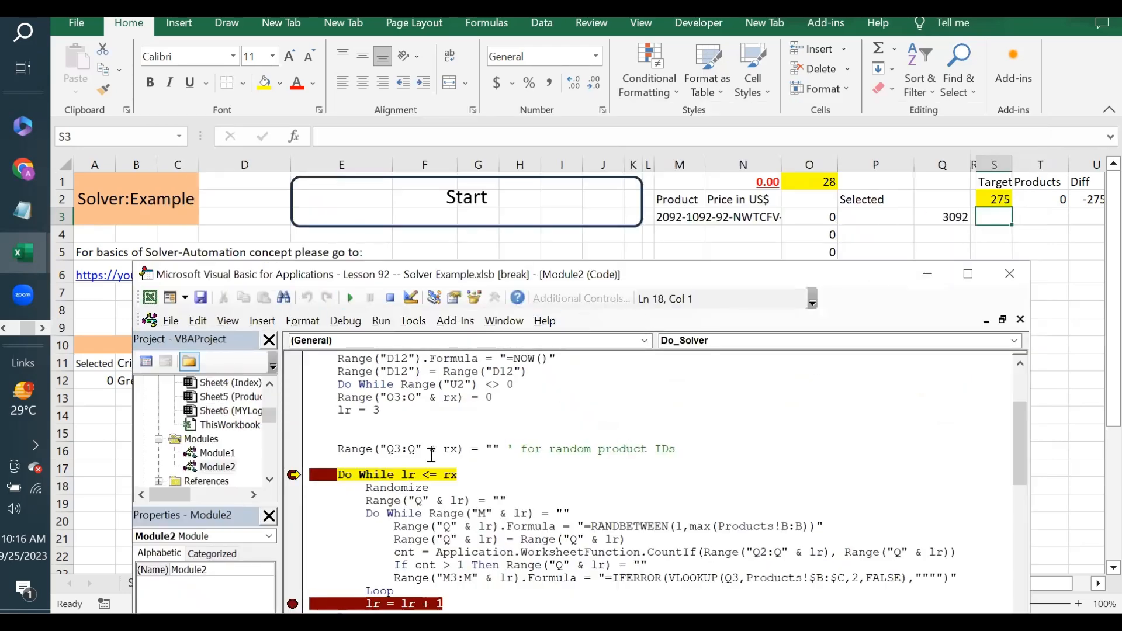
{"action": "left_click", "coordinate": [351, 298]}
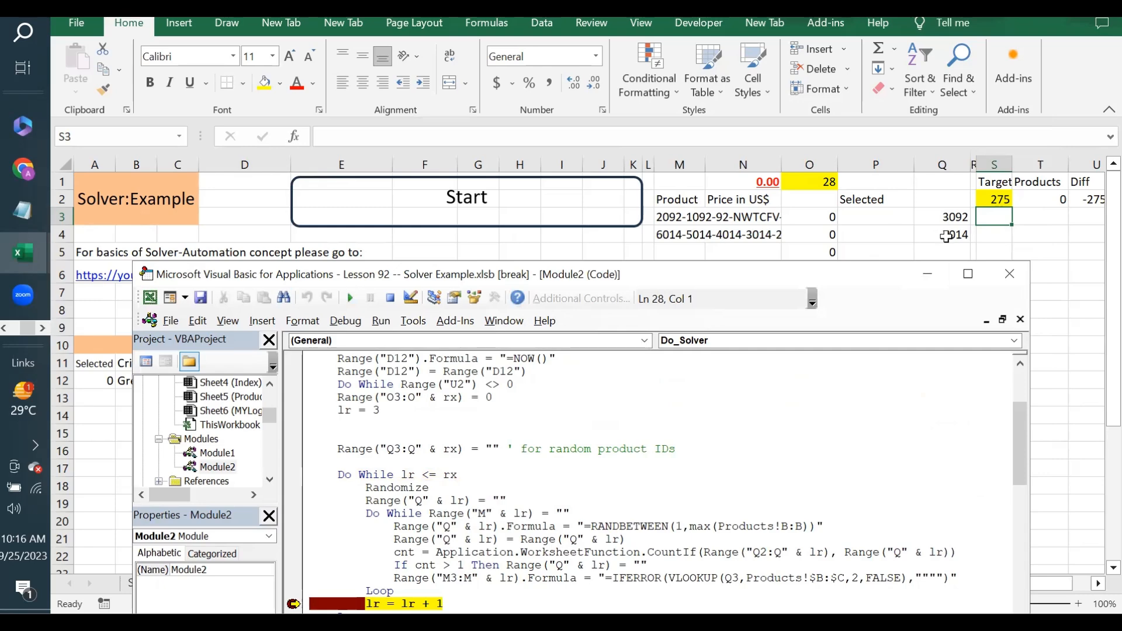
{"action": "left_click_drag", "start_coordinate": [765, 286], "coordinate": [759, 250]}
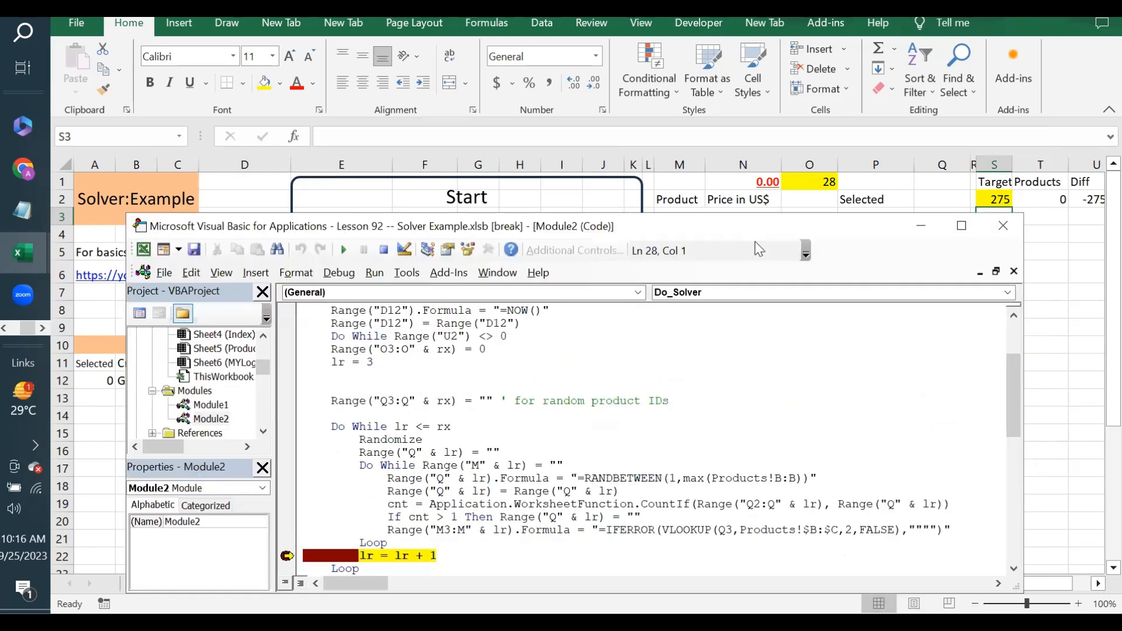
{"action": "left_click_drag", "start_coordinate": [479, 228], "coordinate": [465, 134]}
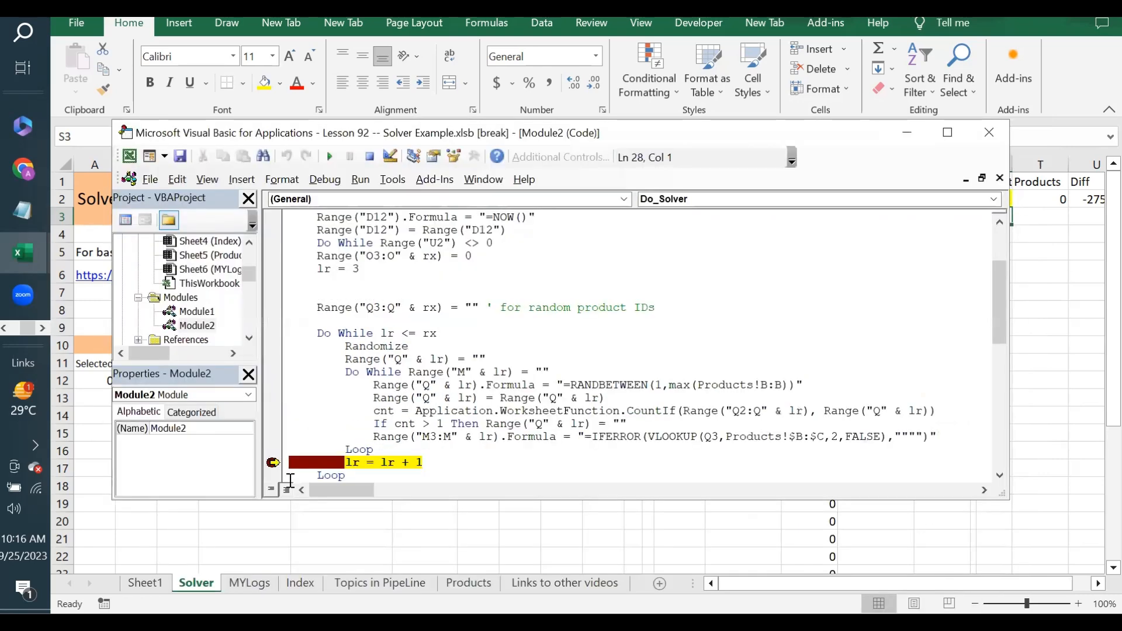
{"action": "left_click", "coordinate": [271, 462]}
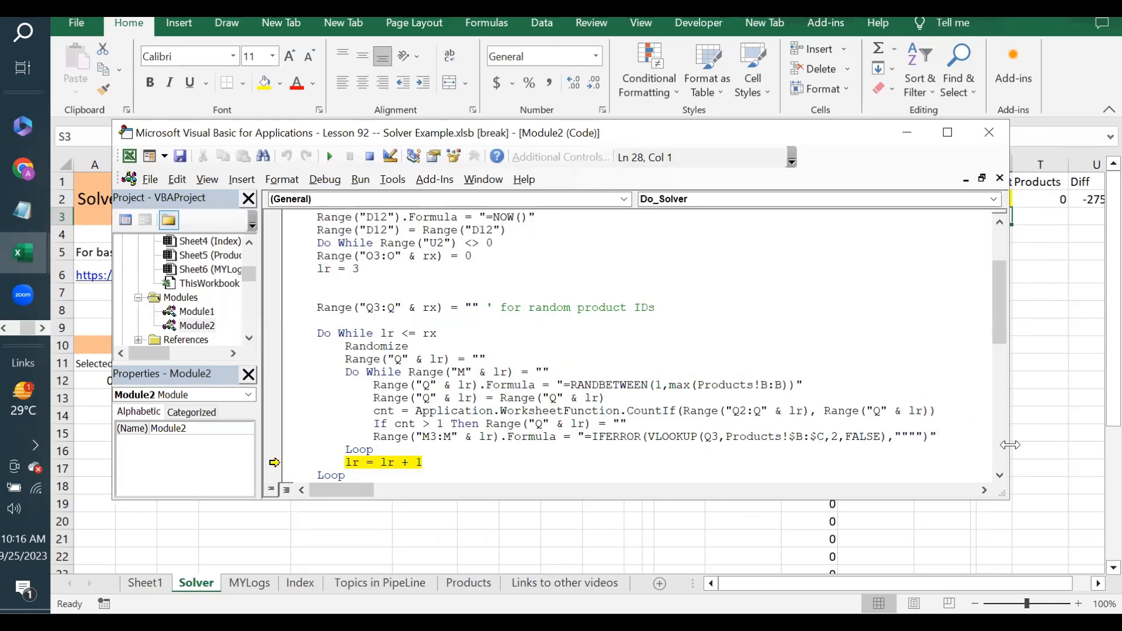
Set a breakpoint on SolverReset, run the macro to it, and examine the product list filled on the sheet.
{"action": "scroll", "coordinate": [997, 469], "scroll_direction": "down", "scroll_amount": 1}
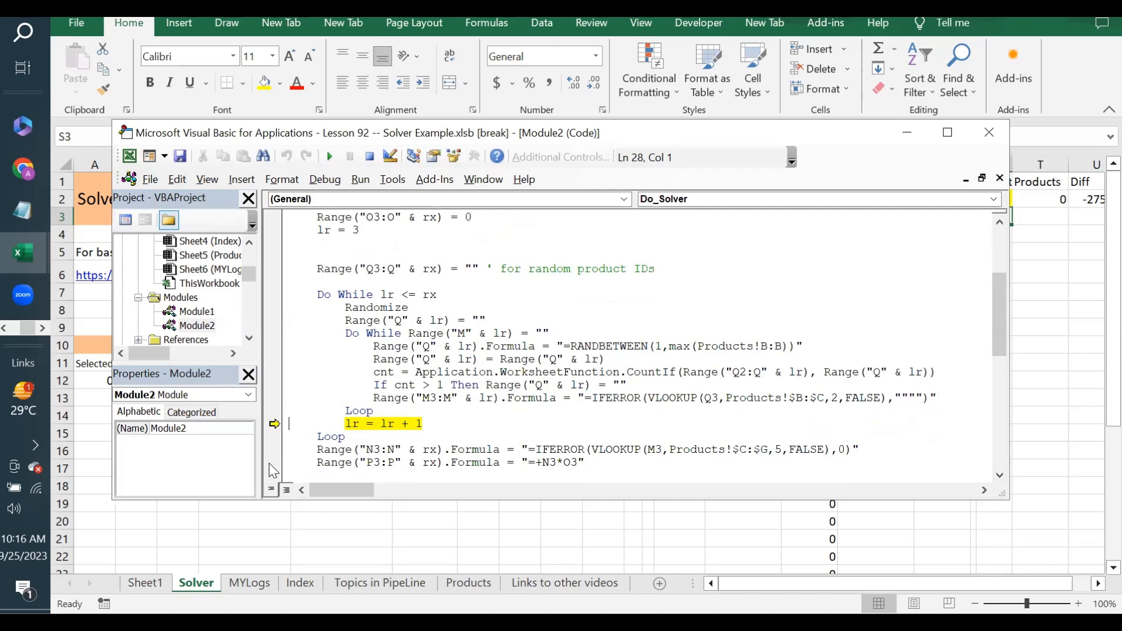
{"action": "left_click", "coordinate": [999, 475]}
{"action": "left_click", "coordinate": [999, 475]}
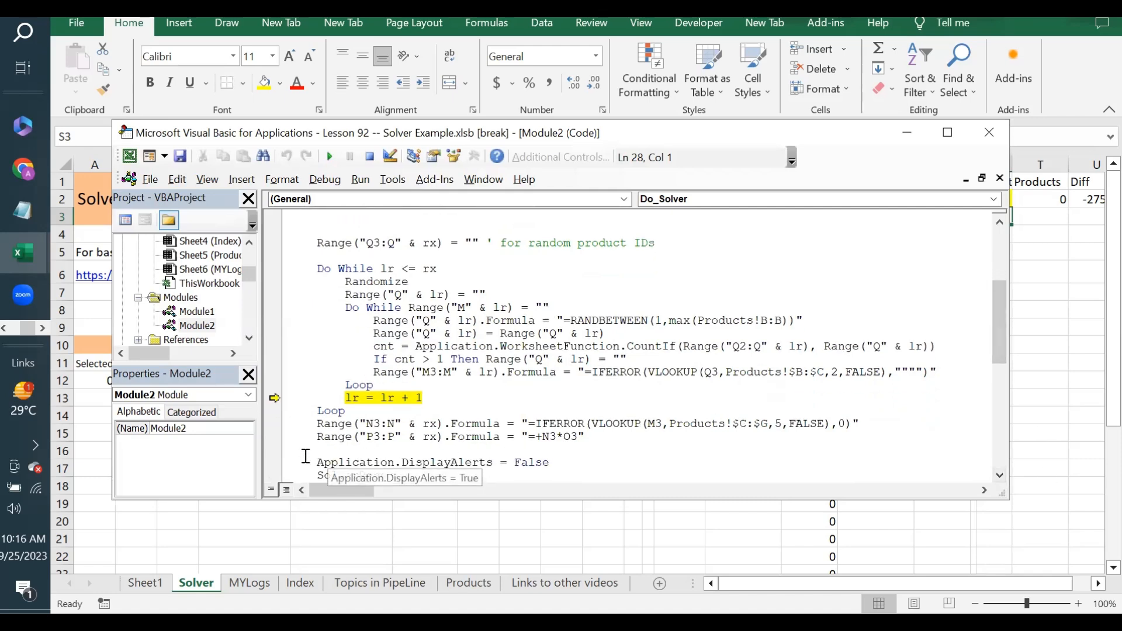
{"action": "left_click", "coordinate": [278, 475]}
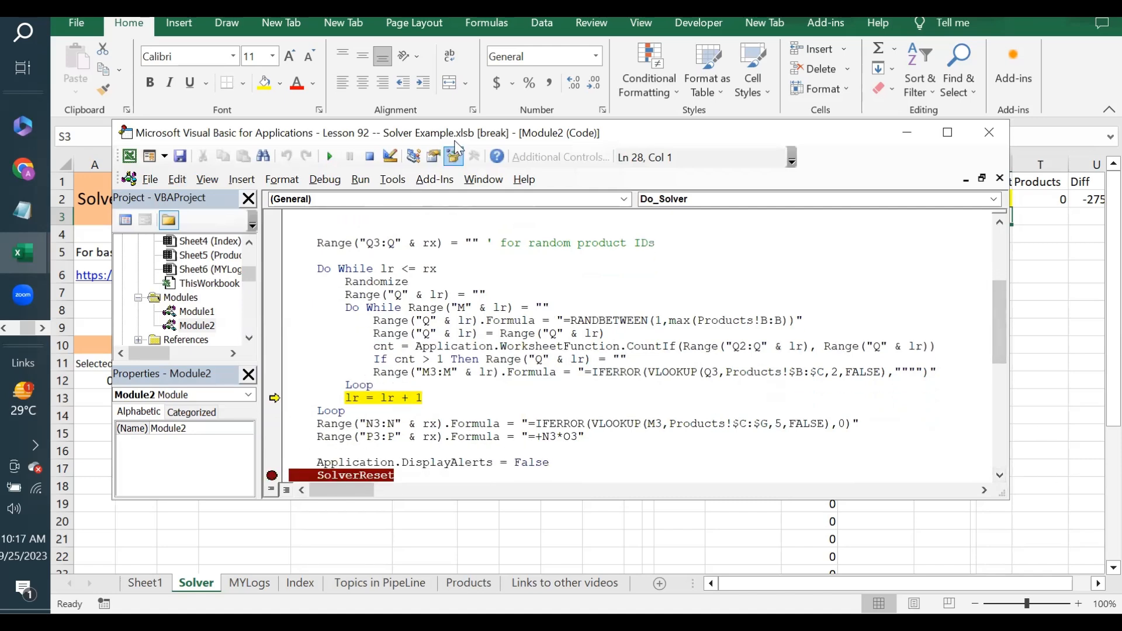
{"action": "left_click", "coordinate": [330, 157]}
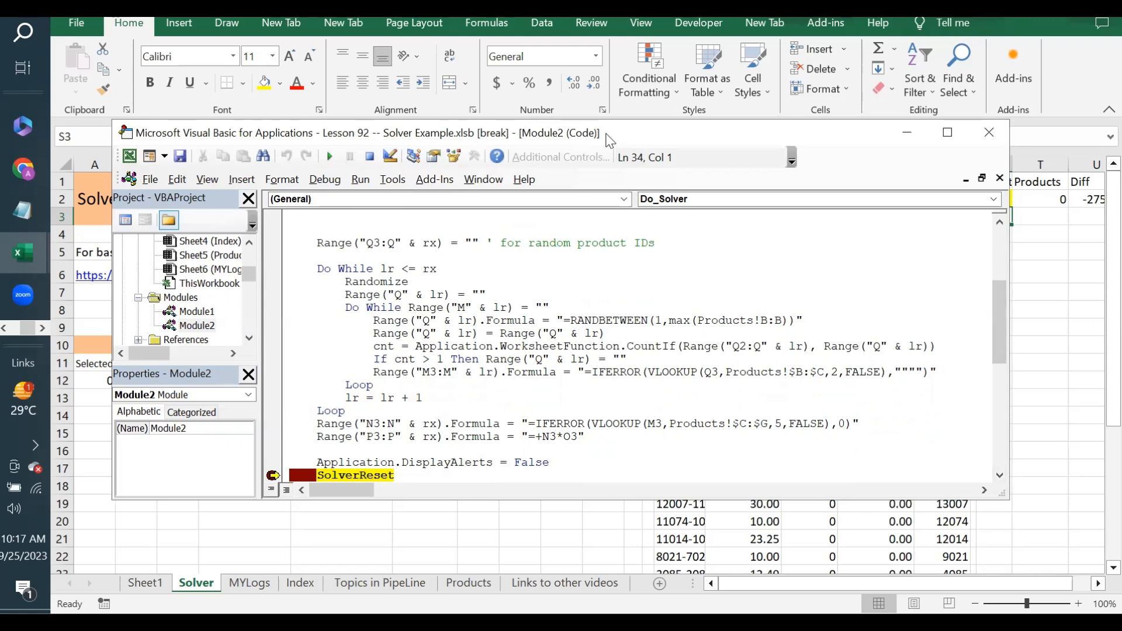
{"action": "left_click_drag", "start_coordinate": [610, 140], "coordinate": [636, 445]}
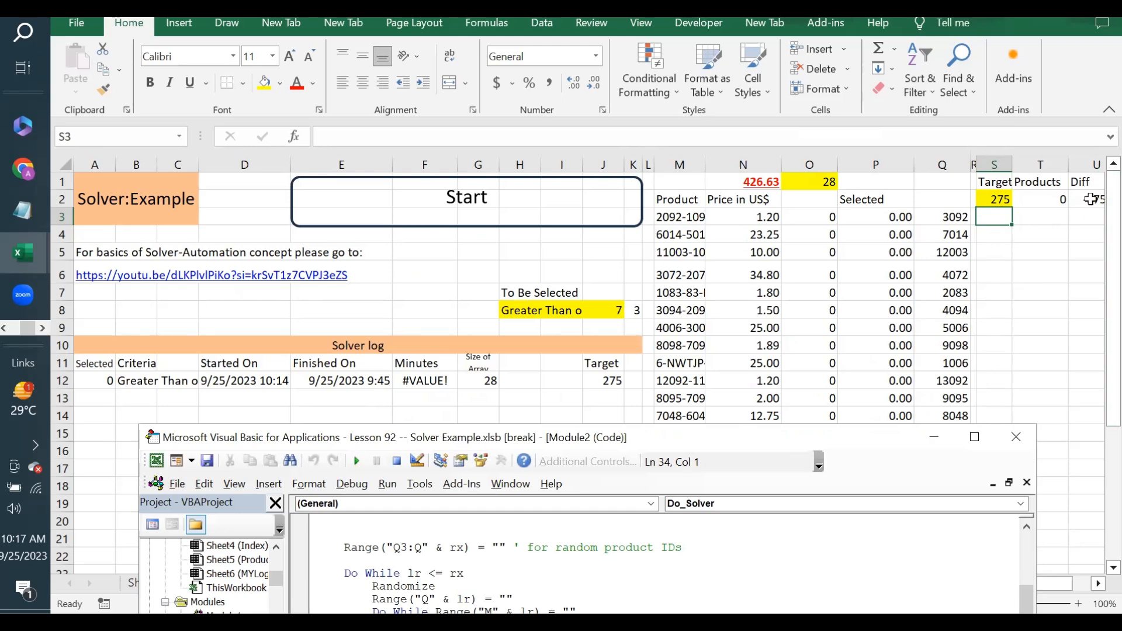
{"action": "left_click_drag", "start_coordinate": [654, 437], "coordinate": [696, 124]}
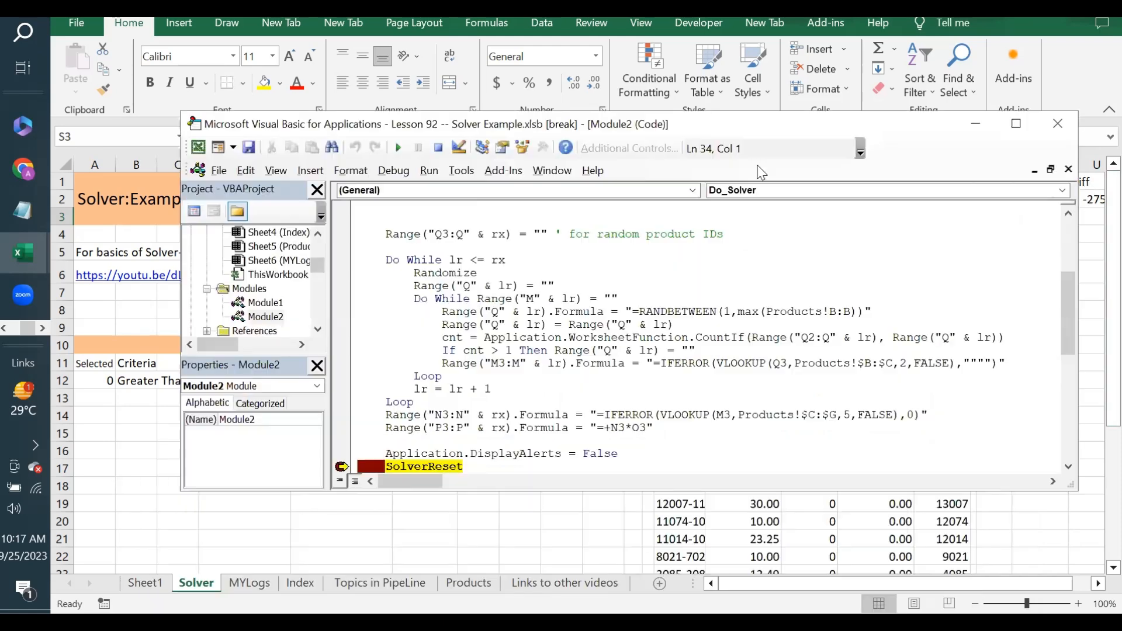
Move the breakpoint from SolverReset to the Range("E12").Formula = "=NOW()" line, run Solver to it, and examine the selected products.
{"action": "scroll", "coordinate": [1068, 467], "scroll_direction": "down", "scroll_amount": 6}
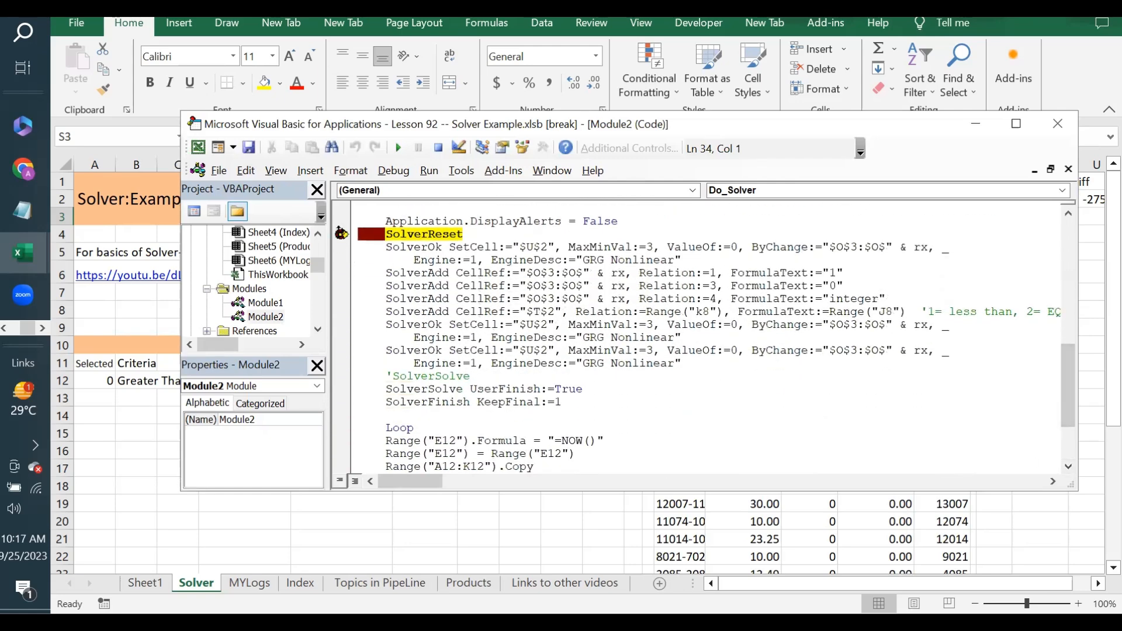
{"action": "left_click", "coordinate": [342, 233]}
{"action": "left_click", "coordinate": [1068, 466]}
{"action": "left_click", "coordinate": [1068, 467]}
{"action": "left_click", "coordinate": [1068, 466]}
{"action": "left_click", "coordinate": [1068, 466]}
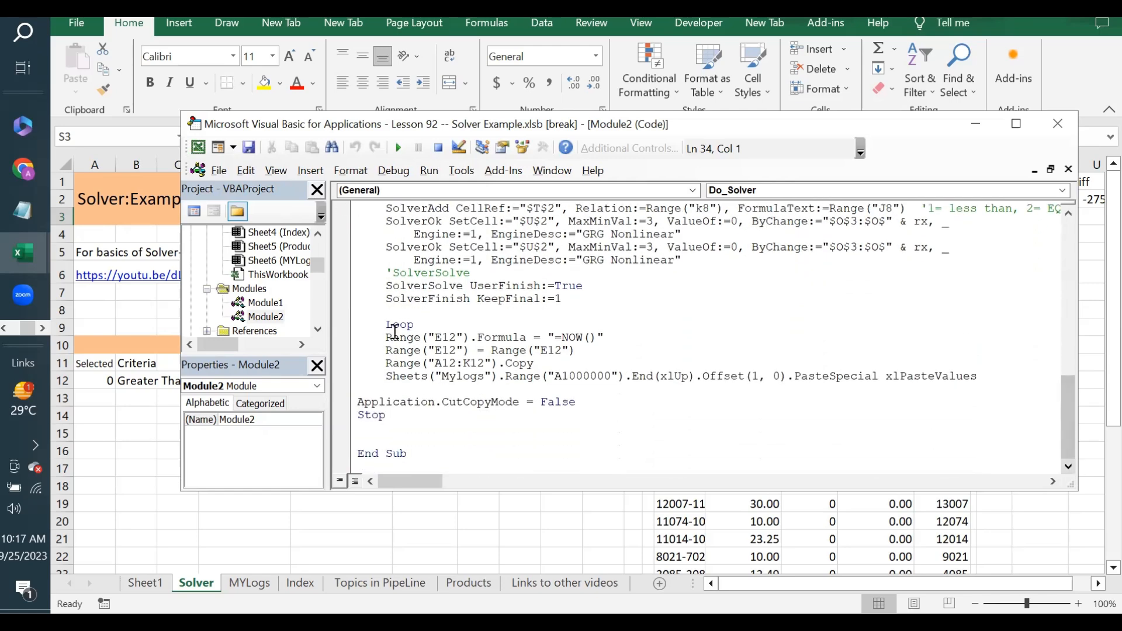
{"action": "left_click", "coordinate": [342, 338]}
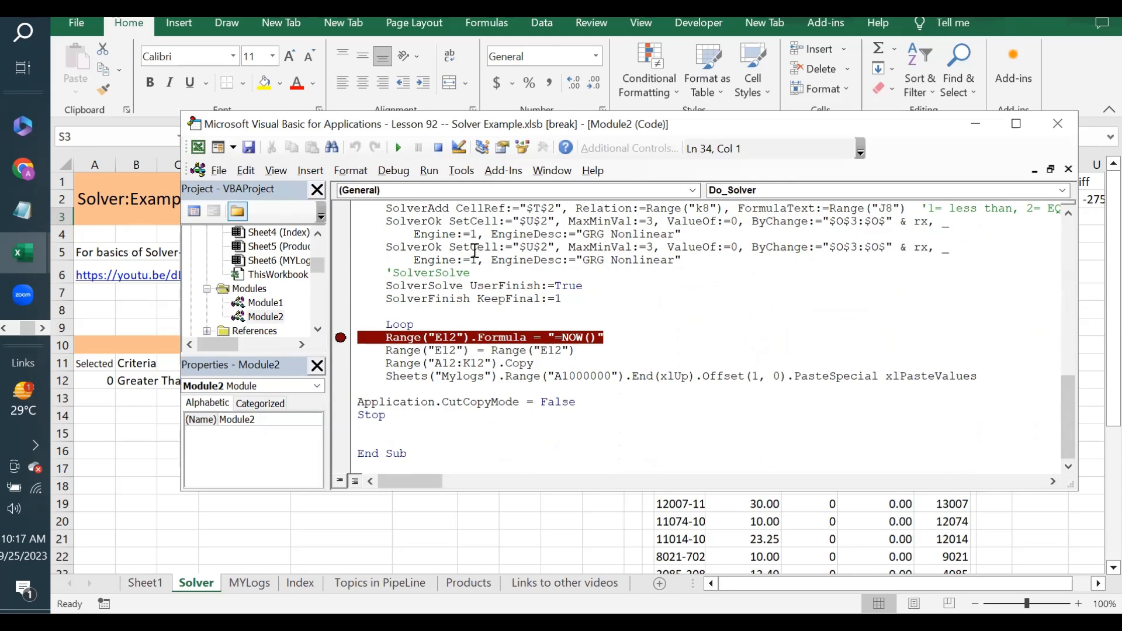
{"action": "left_click", "coordinate": [397, 147]}
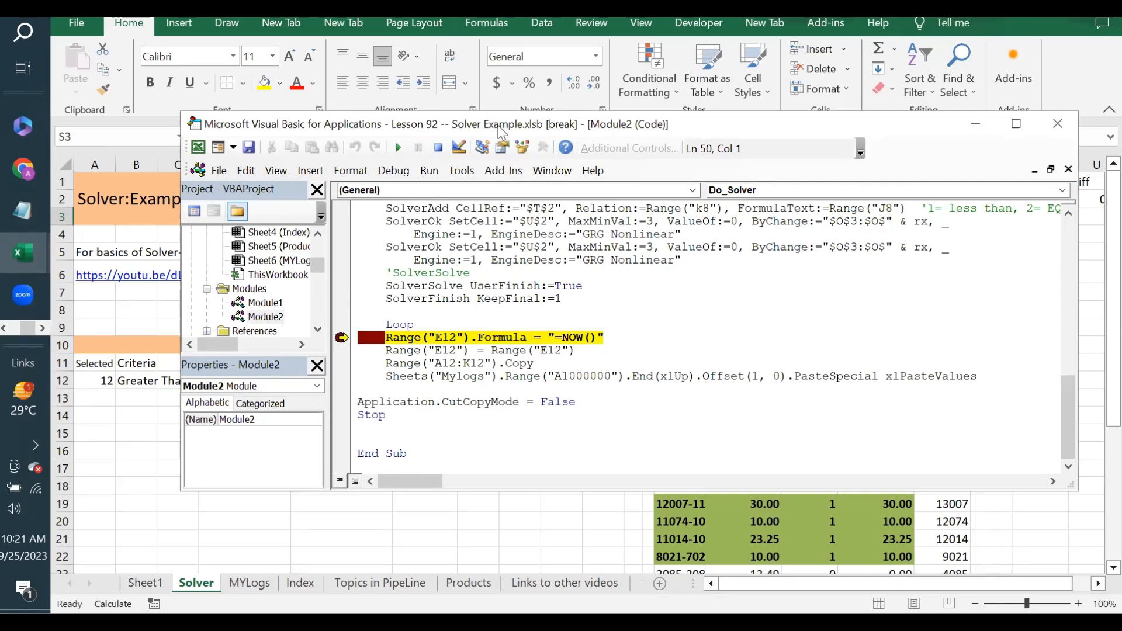
{"action": "left_click_drag", "start_coordinate": [499, 132], "coordinate": [436, 420]}
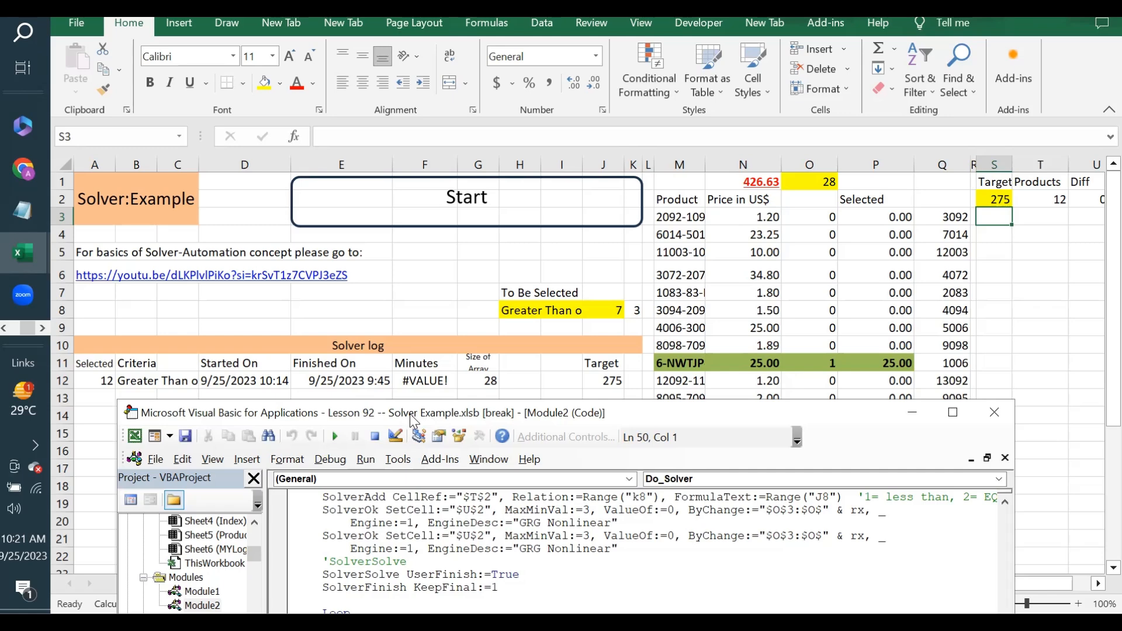
Step through the two E12 finish-time lines with the Solver log in view, and highlight Range("E12") = Range("E12").
{"action": "left_click_drag", "start_coordinate": [413, 419], "coordinate": [490, 3]}
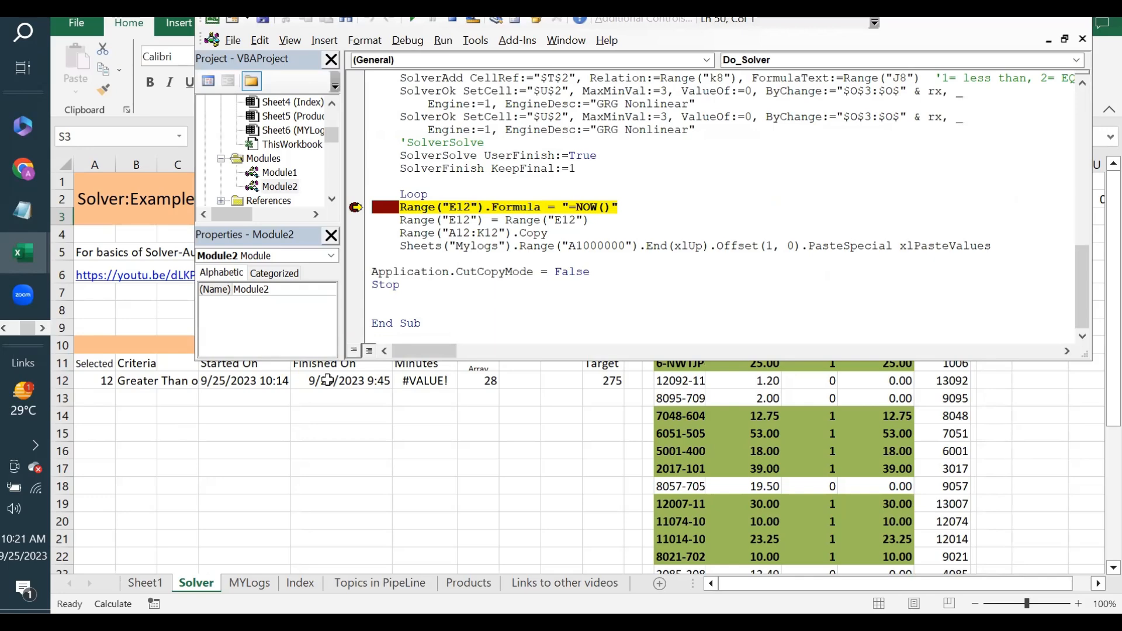
{"action": "key", "text": "F8"}
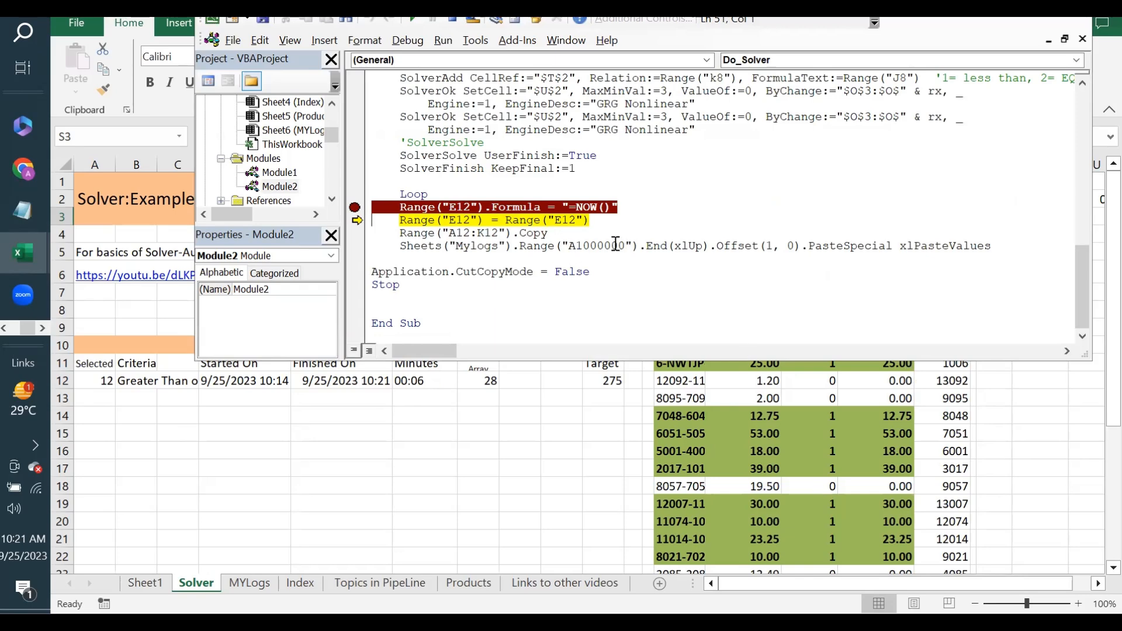
{"action": "mouse_move", "coordinate": [559, 275]}
{"action": "key", "text": "F8"}
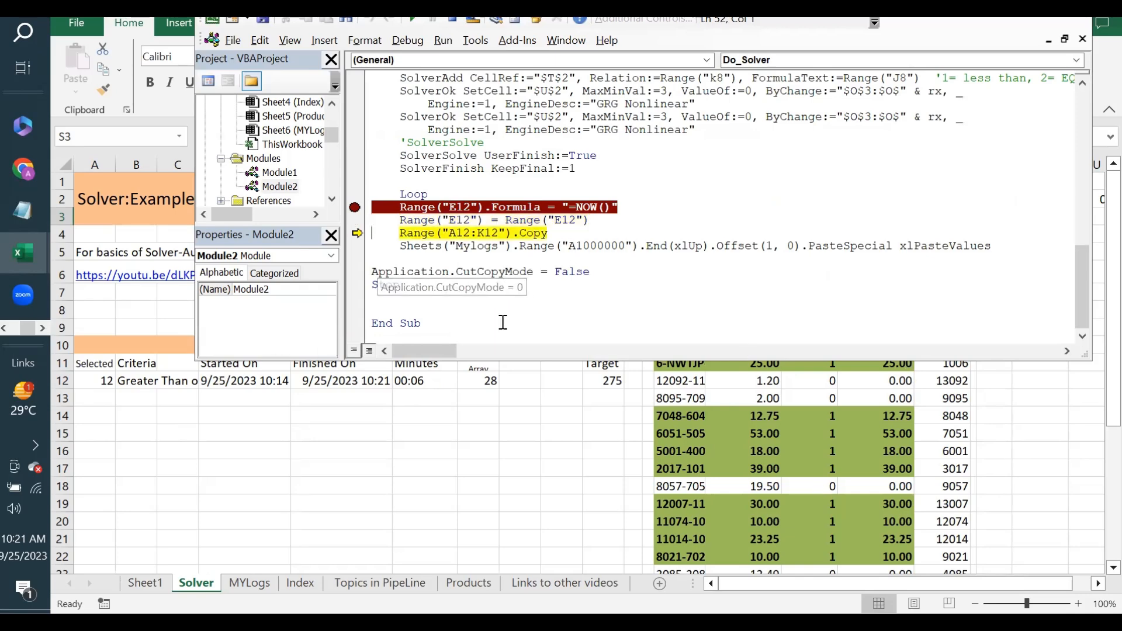
{"action": "left_click_drag", "start_coordinate": [400, 220], "coordinate": [602, 216]}
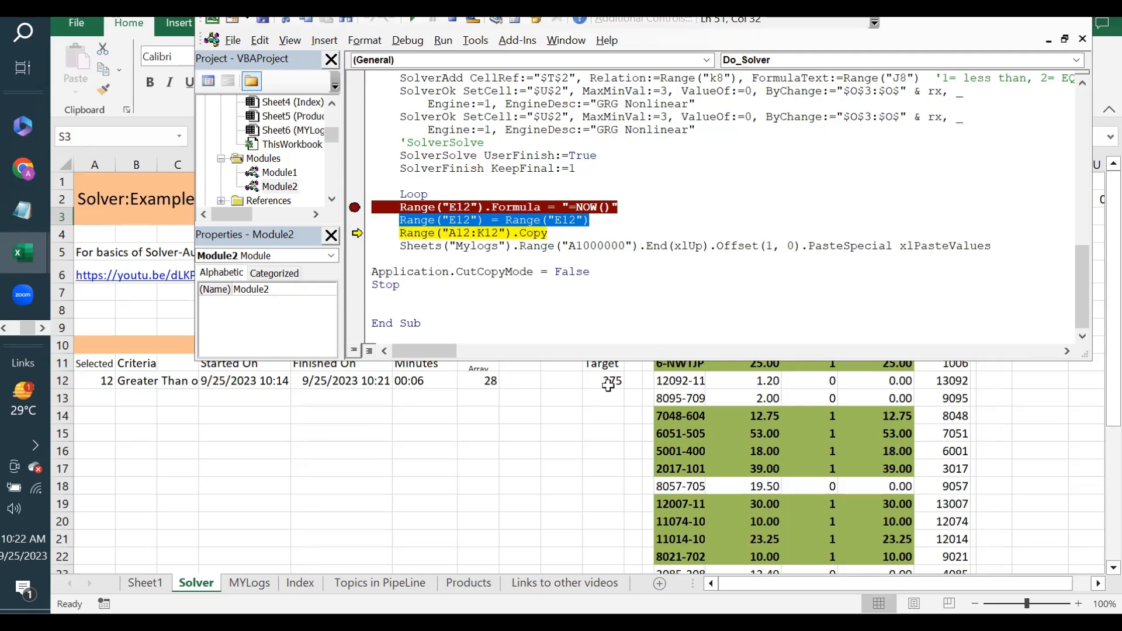
Execute the A12:K12 copy line and the PasteSpecial line with the MYLogs sheet in view.
{"action": "key", "text": "F8"}
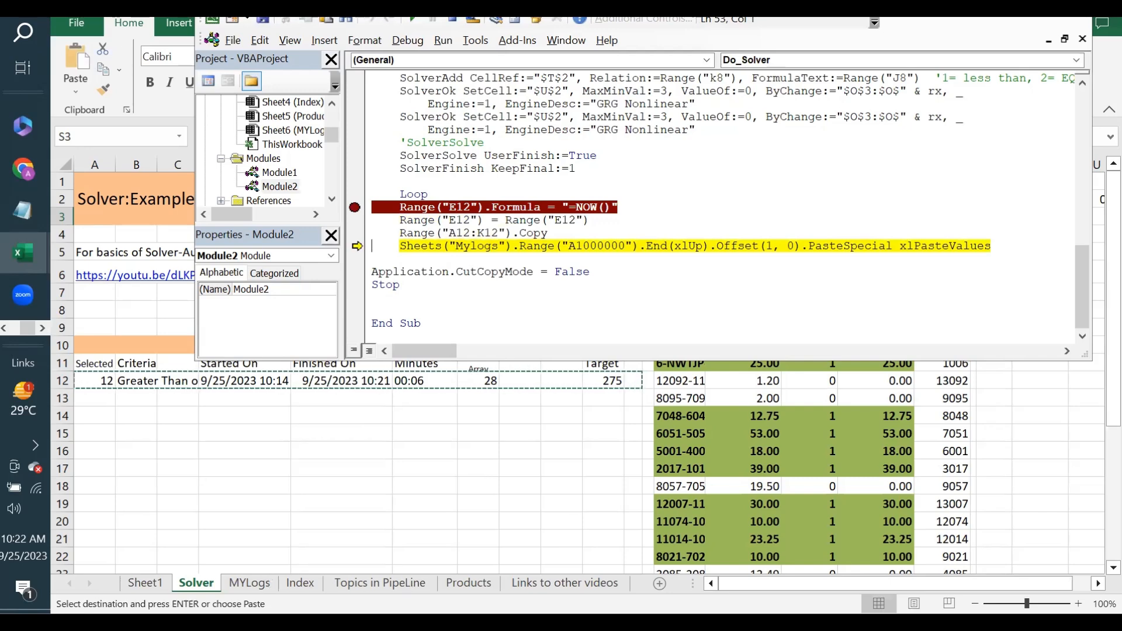
{"action": "left_click", "coordinate": [250, 582]}
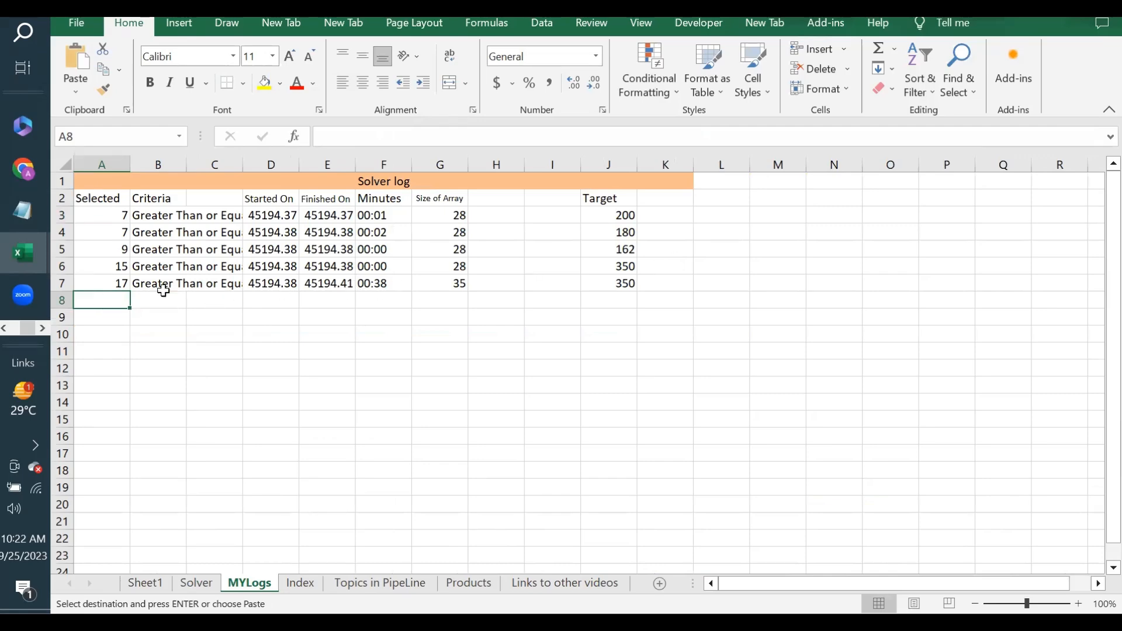
{"action": "key", "text": "alt+F11"}
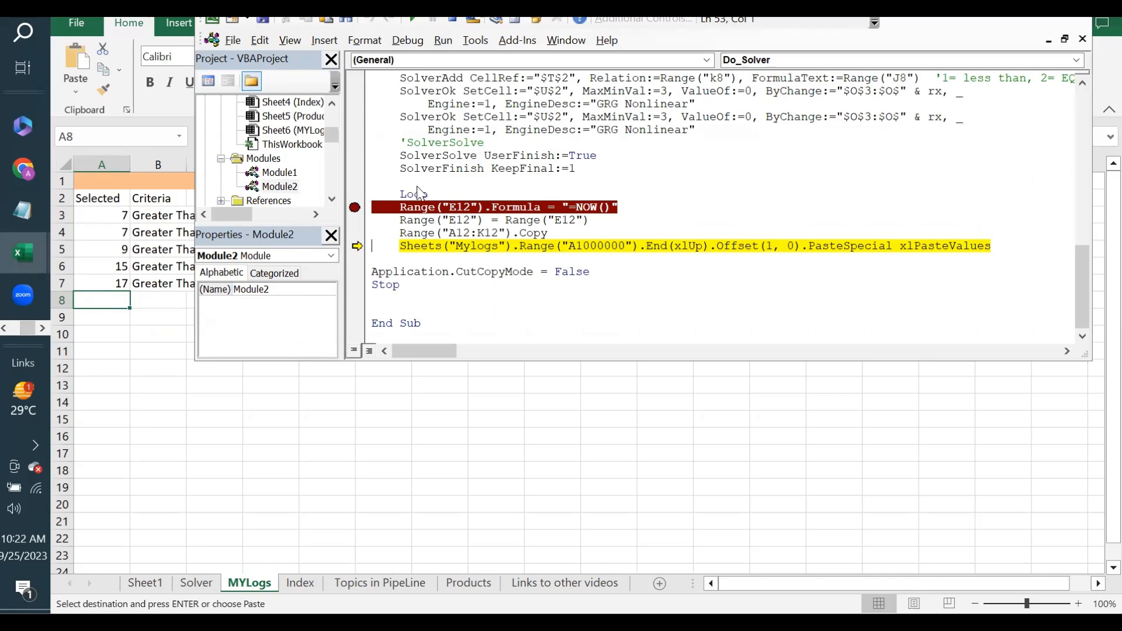
{"action": "key", "text": "F8"}
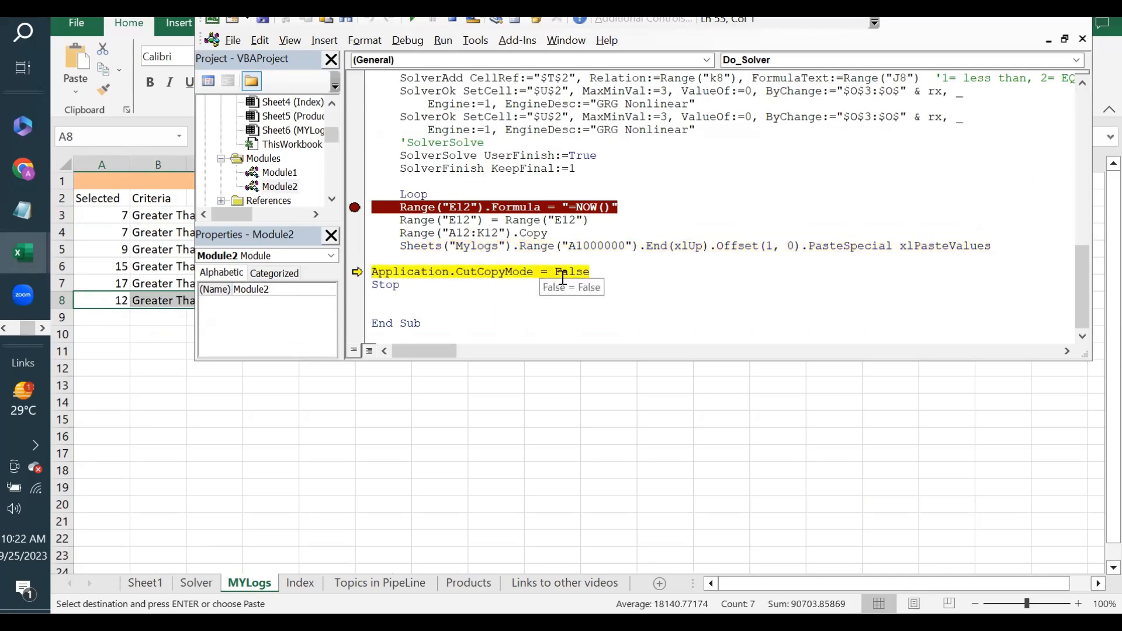
Return to the Solver sheet, compare the copied log row with the code, and select cells B13:F16 below it.
{"action": "left_click", "coordinate": [198, 582]}
{"action": "left_click", "coordinate": [196, 582]}
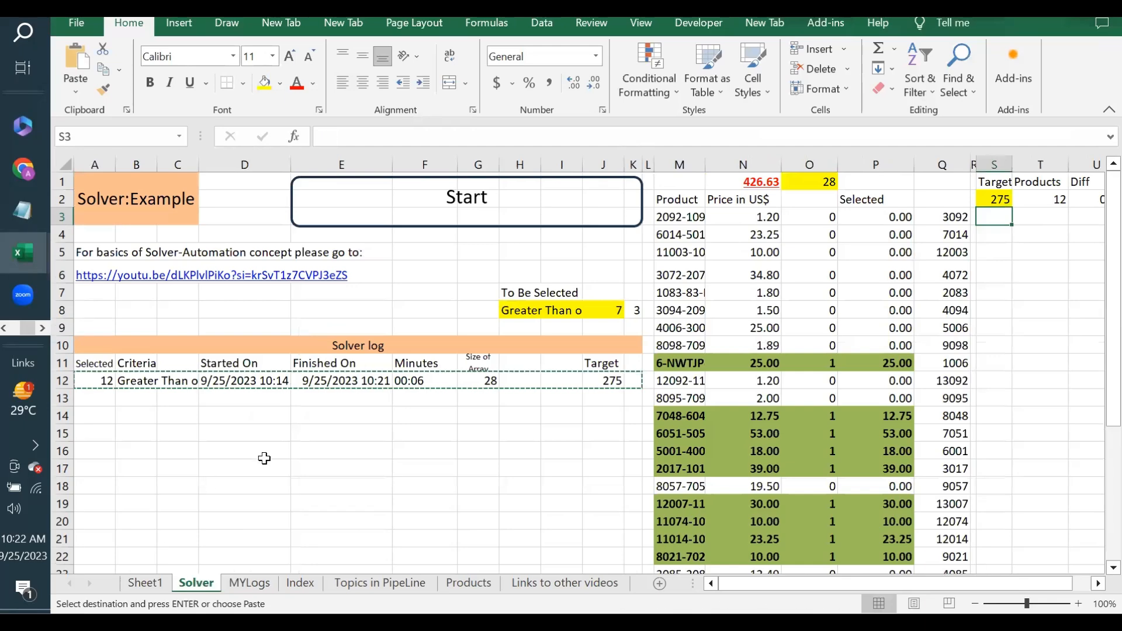
{"action": "key", "text": "alt+F11"}
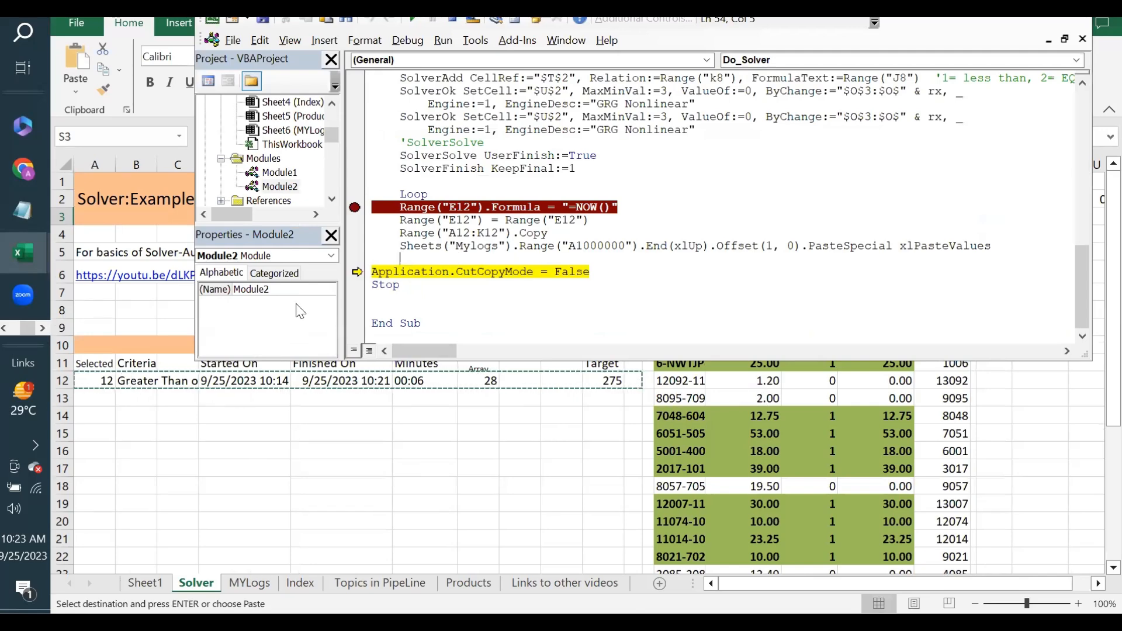
{"action": "left_click", "coordinate": [76, 379]}
{"action": "left_click_drag", "start_coordinate": [154, 395], "coordinate": [441, 445]}
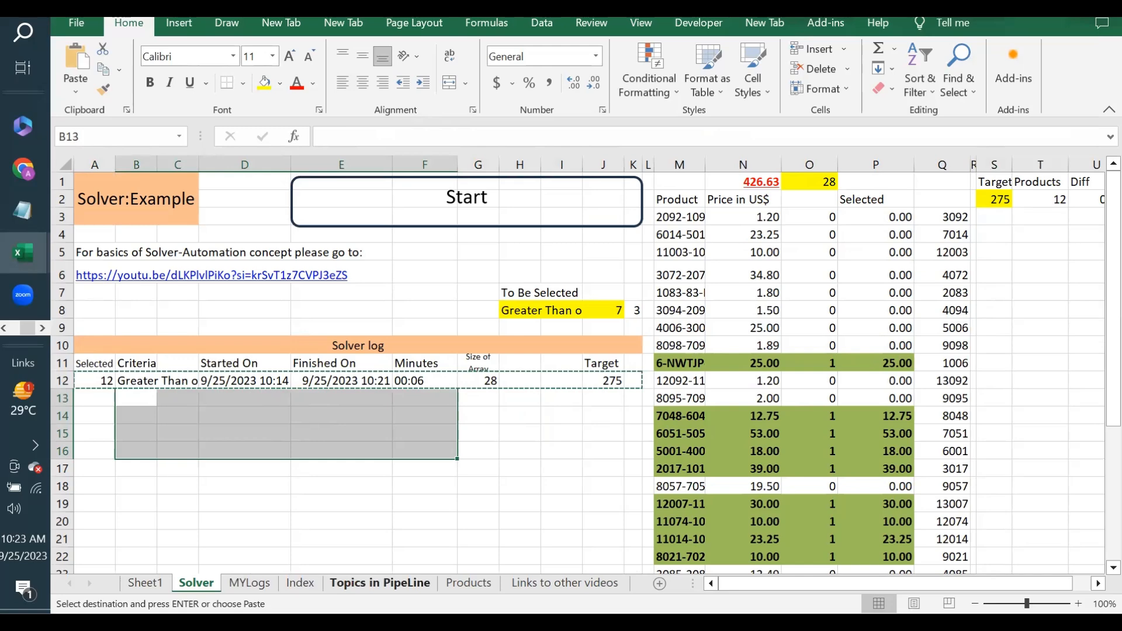
Examine the newly pasted row 8 on the MYLogs sheet, select cells B9:G17 below it, and return to the Solver sheet.
{"action": "left_click", "coordinate": [249, 582]}
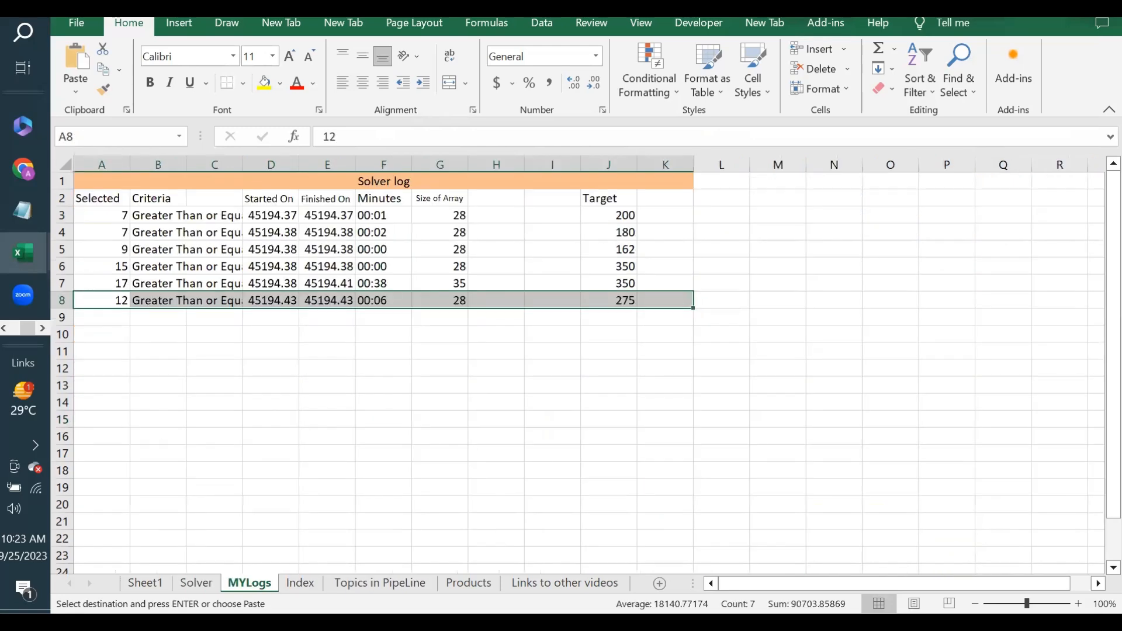
{"action": "left_click", "coordinate": [153, 317]}
{"action": "left_click_drag", "start_coordinate": [438, 322], "coordinate": [417, 313]}
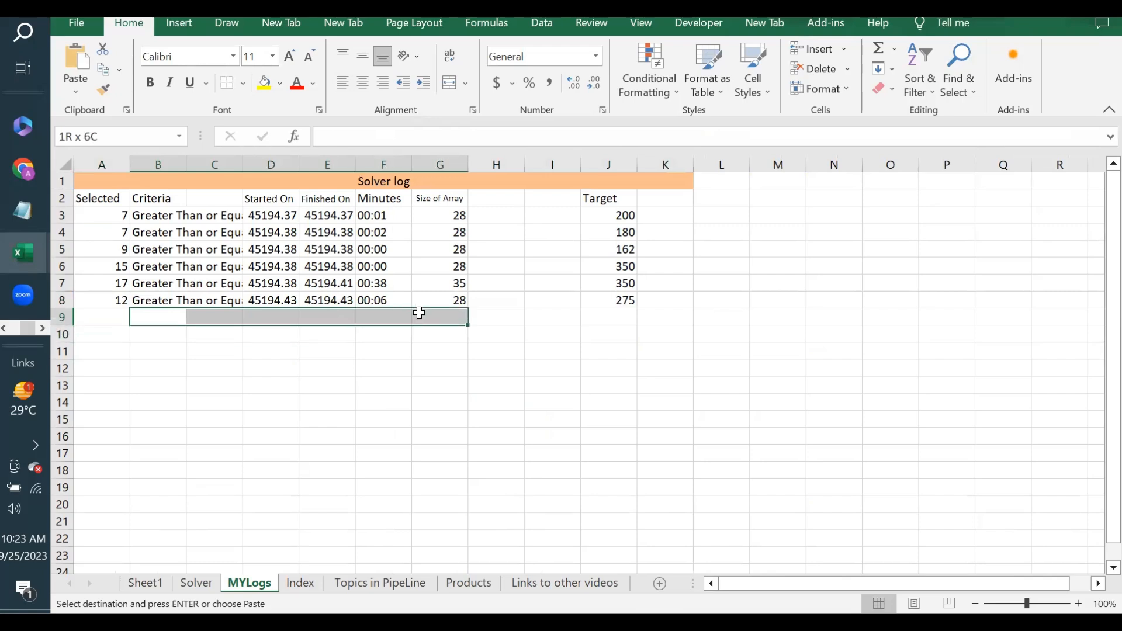
{"action": "left_click_drag", "start_coordinate": [428, 316], "coordinate": [445, 453]}
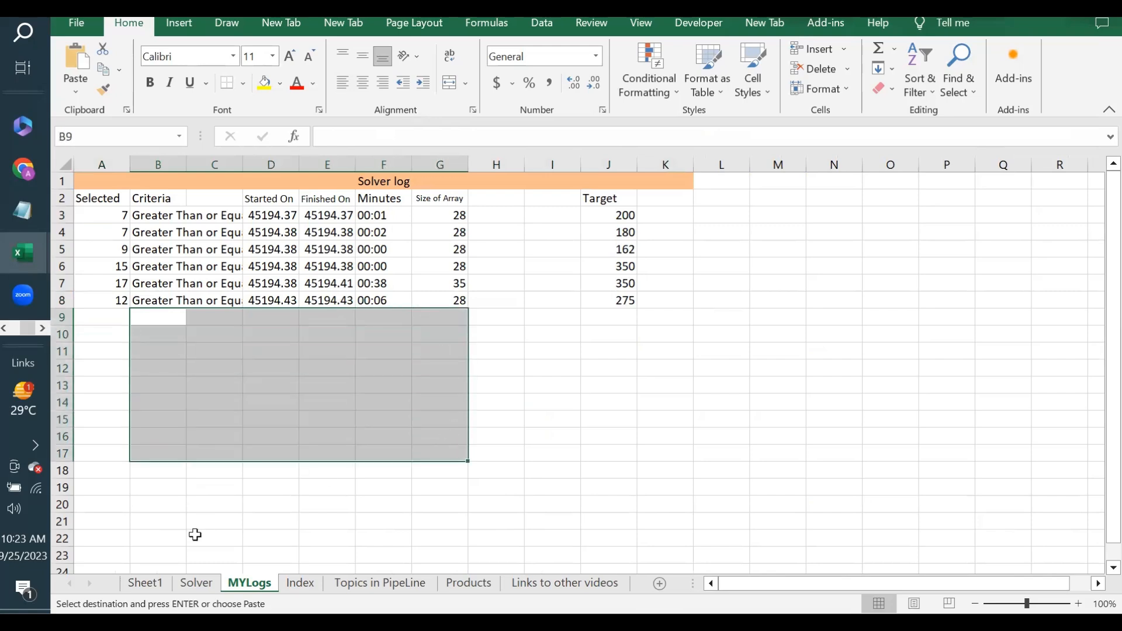
{"action": "left_click", "coordinate": [198, 584]}
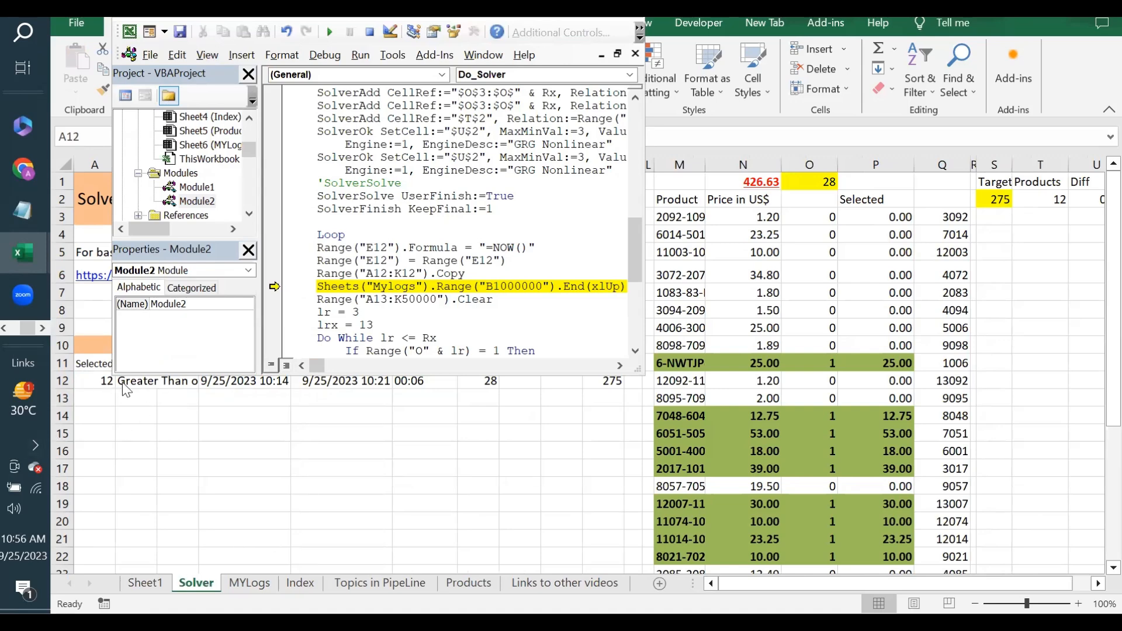
Clear the logged entries in rows 3 to 7 of the MYLogs sheet and select cell A3.
{"action": "left_click", "coordinate": [89, 374]}
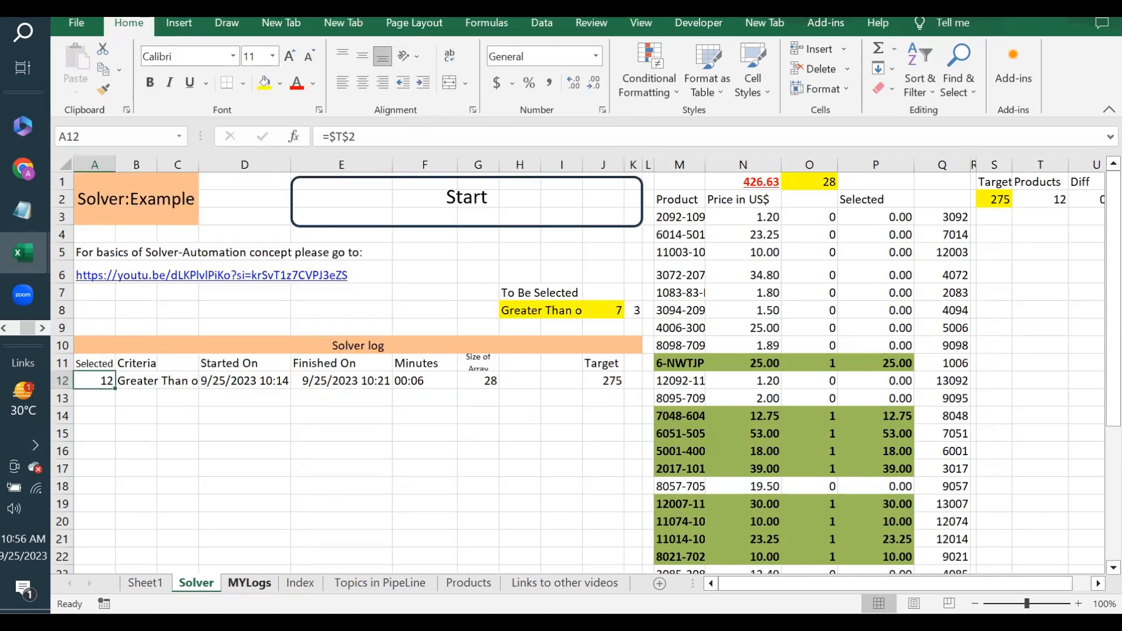
{"action": "left_click", "coordinate": [249, 583]}
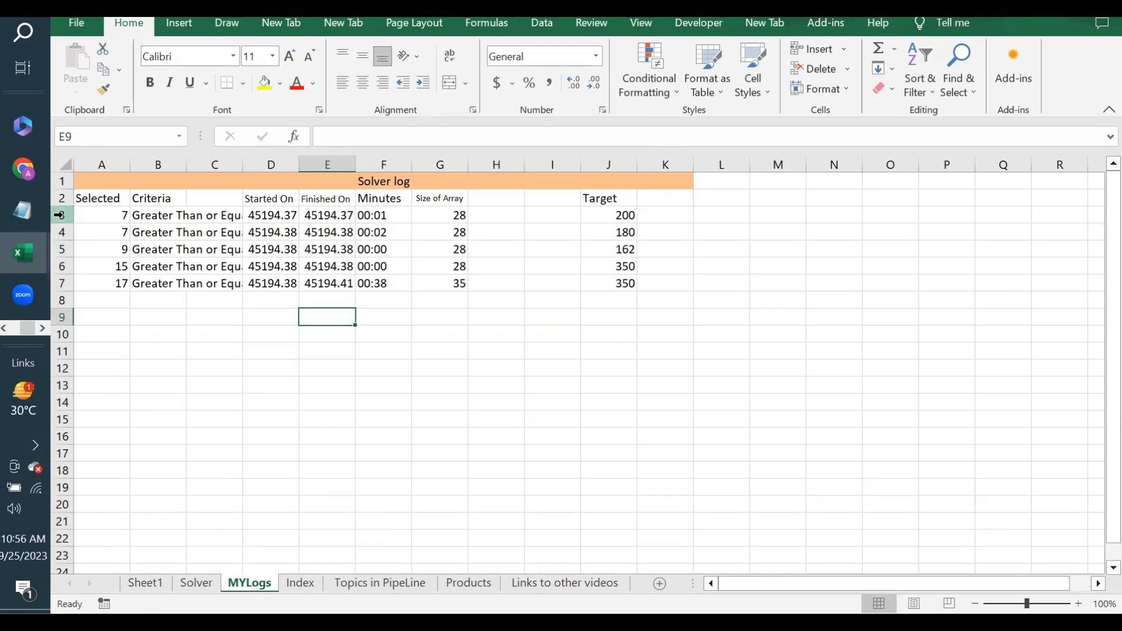
{"action": "left_click_drag", "start_coordinate": [62, 213], "coordinate": [46, 279]}
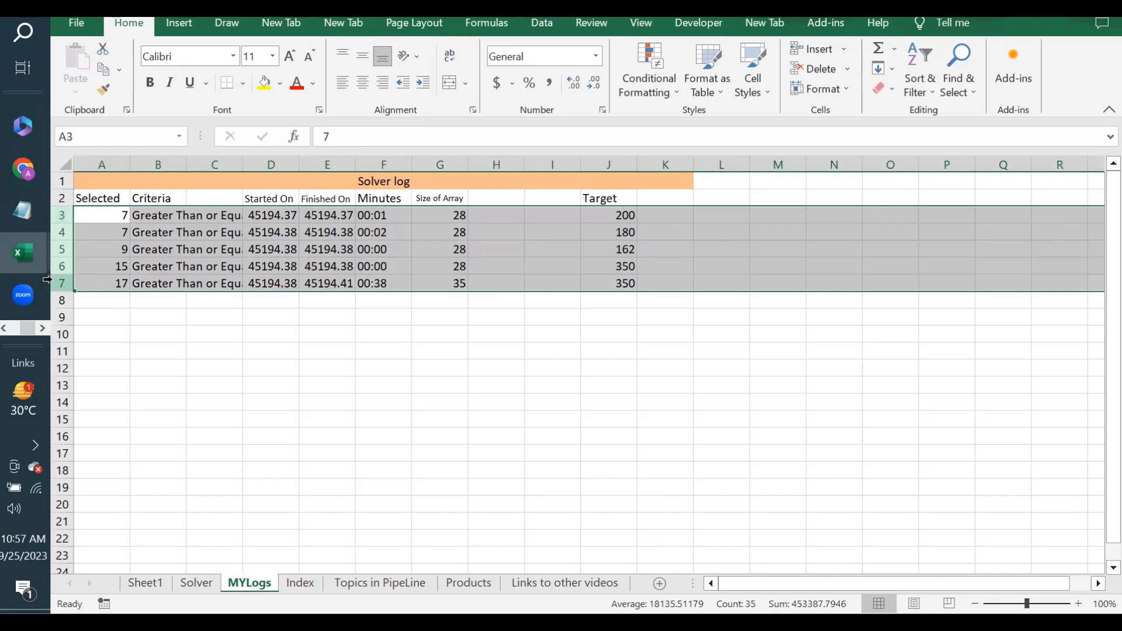
{"action": "key", "text": "Delete"}
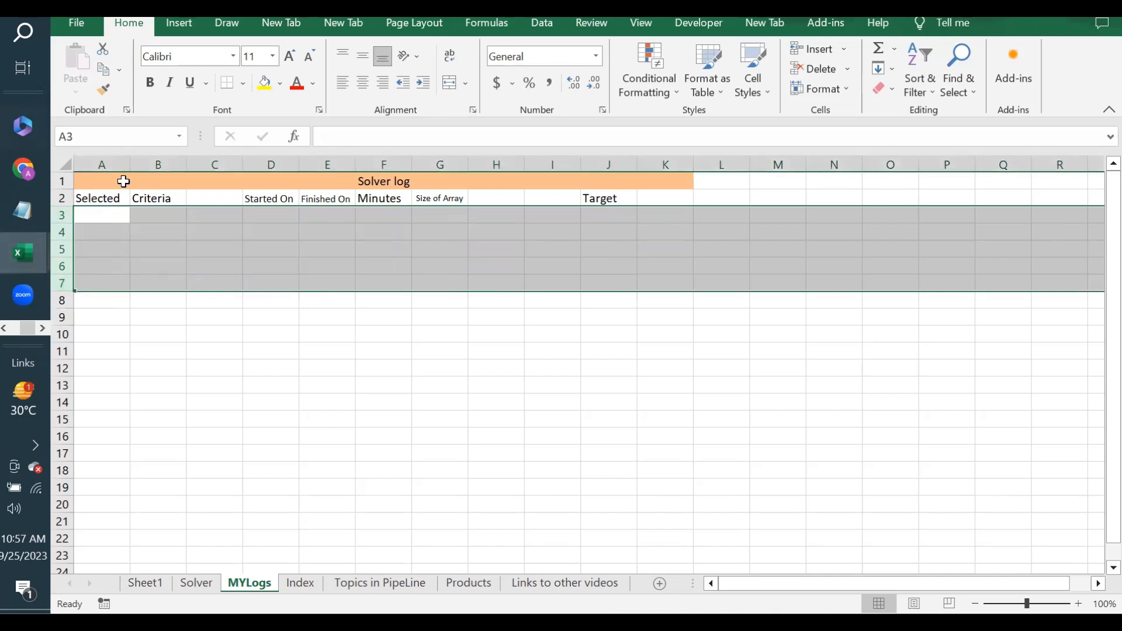
{"action": "left_click", "coordinate": [96, 197]}
{"action": "left_click", "coordinate": [102, 215]}
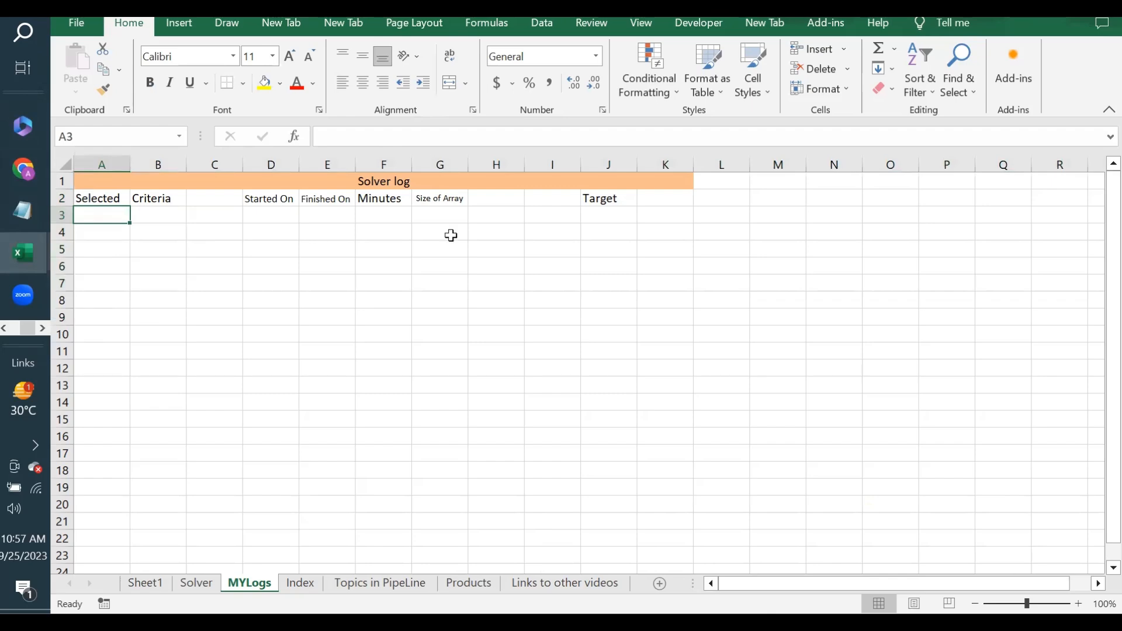
Set execution back to the Range("A12:K12").Copy line, execute it and the Mylogs paste line, and check the result on MYLogs.
{"action": "left_click", "coordinate": [196, 582]}
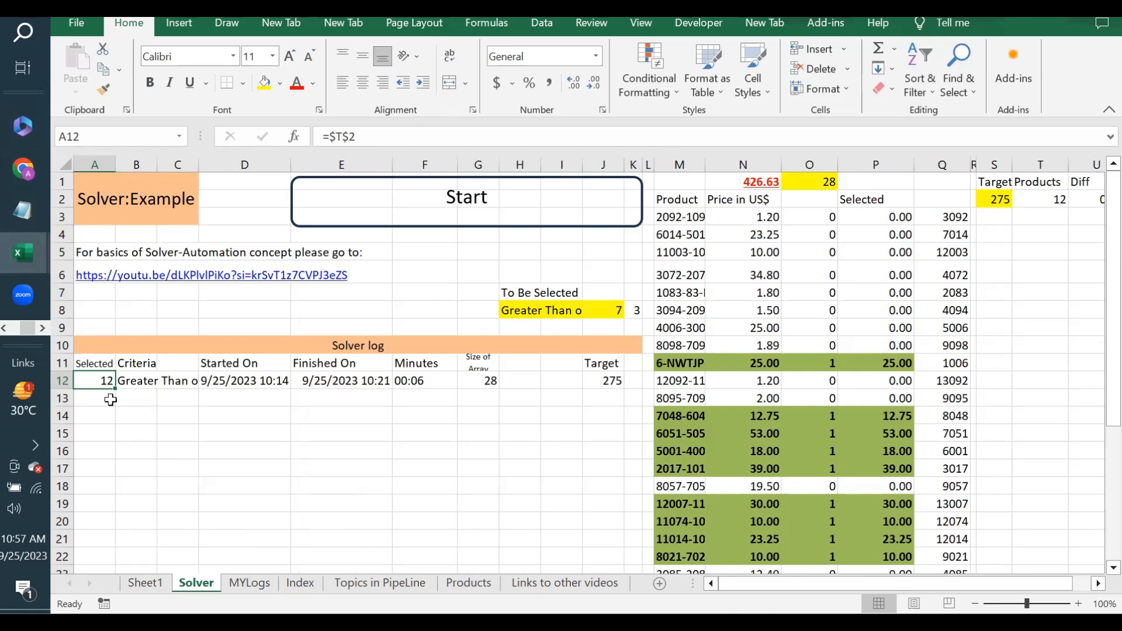
{"action": "key", "text": "alt+F11"}
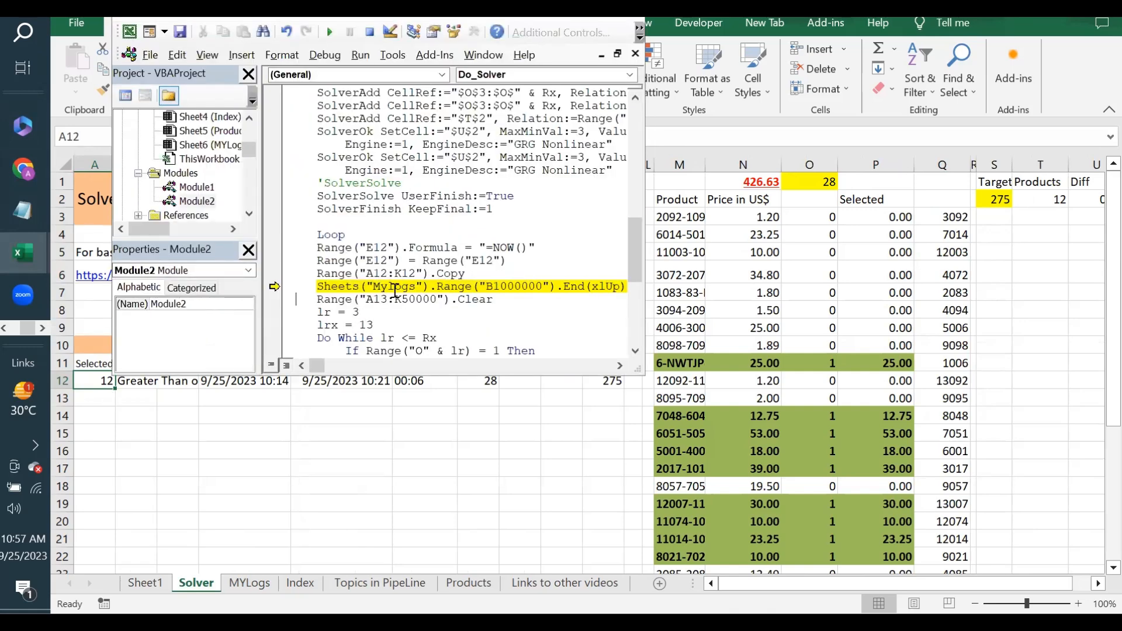
{"action": "mouse_move", "coordinate": [272, 287]}
{"action": "left_mouse_down"}
{"action": "mouse_move", "coordinate": [286, 264]}
{"action": "mouse_move", "coordinate": [282, 284]}
{"action": "mouse_move", "coordinate": [274, 273]}
{"action": "left_mouse_up"}
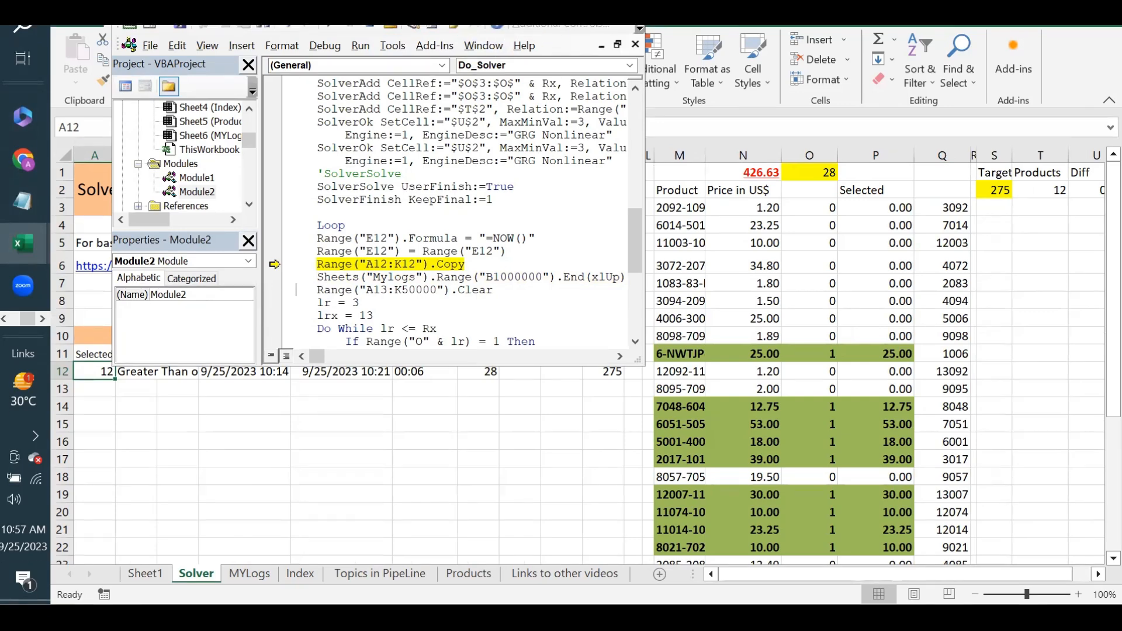
{"action": "left_click_drag", "start_coordinate": [432, 0], "coordinate": [693, 140]}
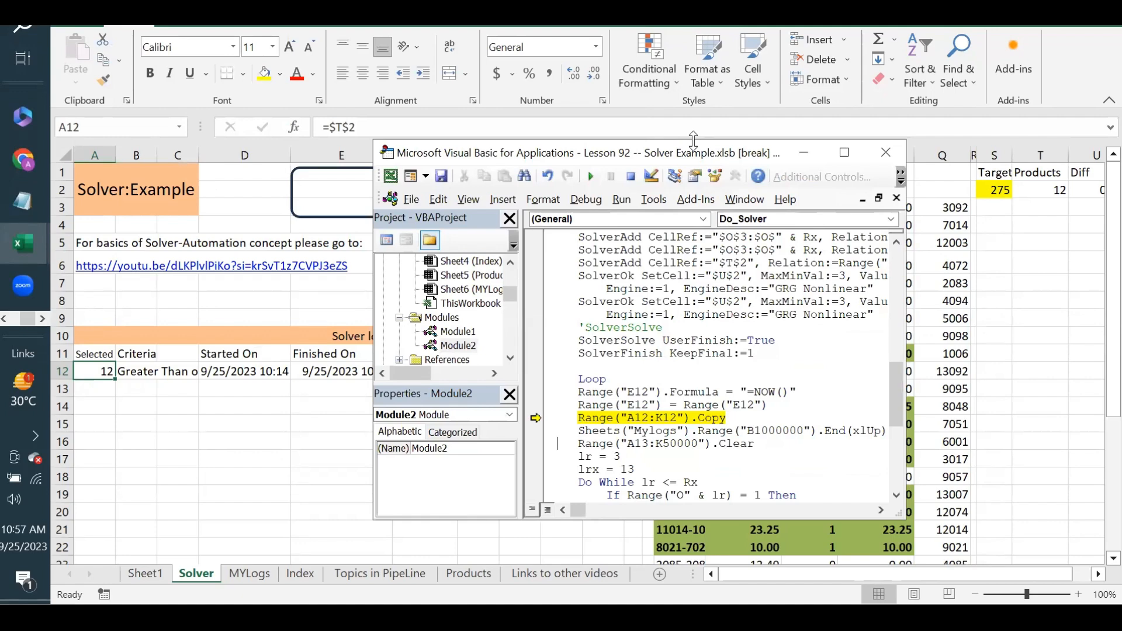
{"action": "key", "text": "F8"}
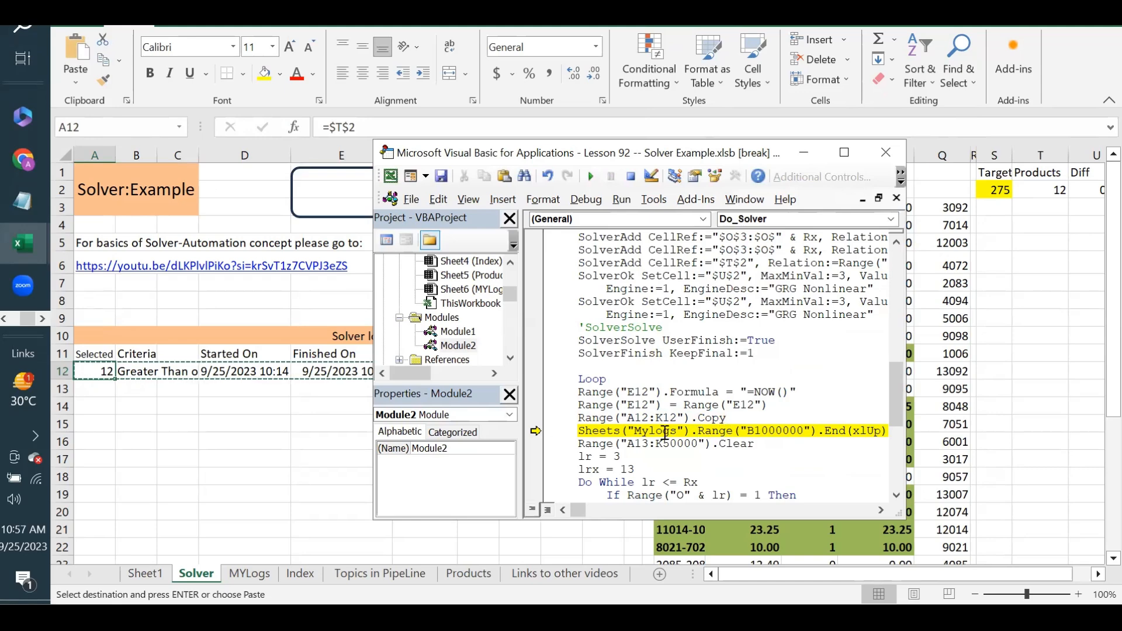
{"action": "mouse_move", "coordinate": [868, 435]}
{"action": "key", "text": "F8"}
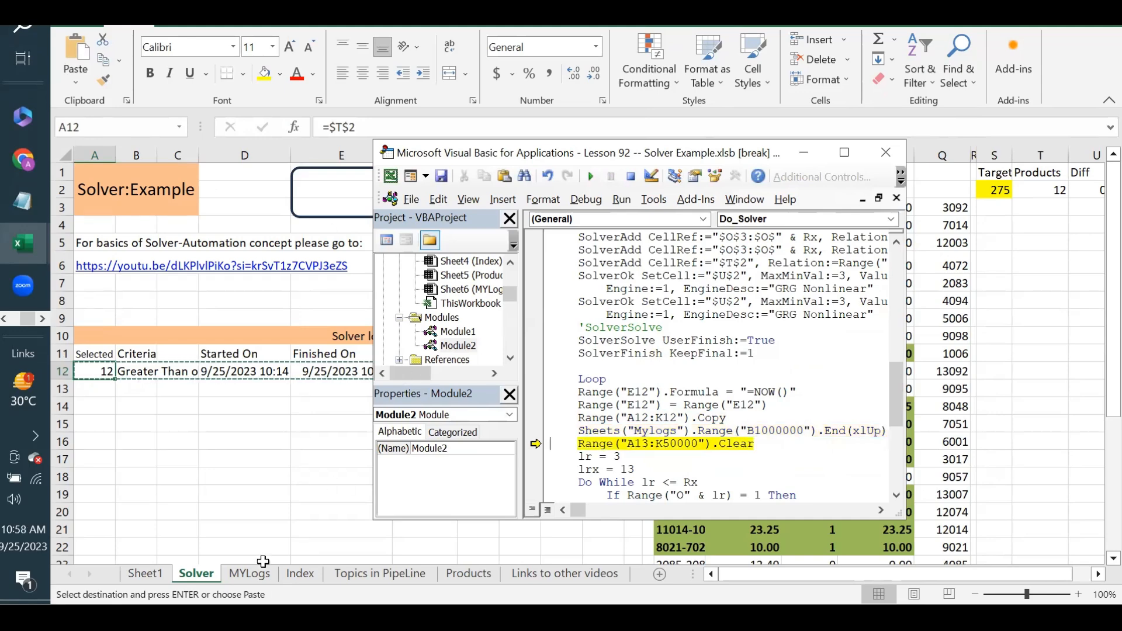
{"action": "left_click", "coordinate": [250, 573]}
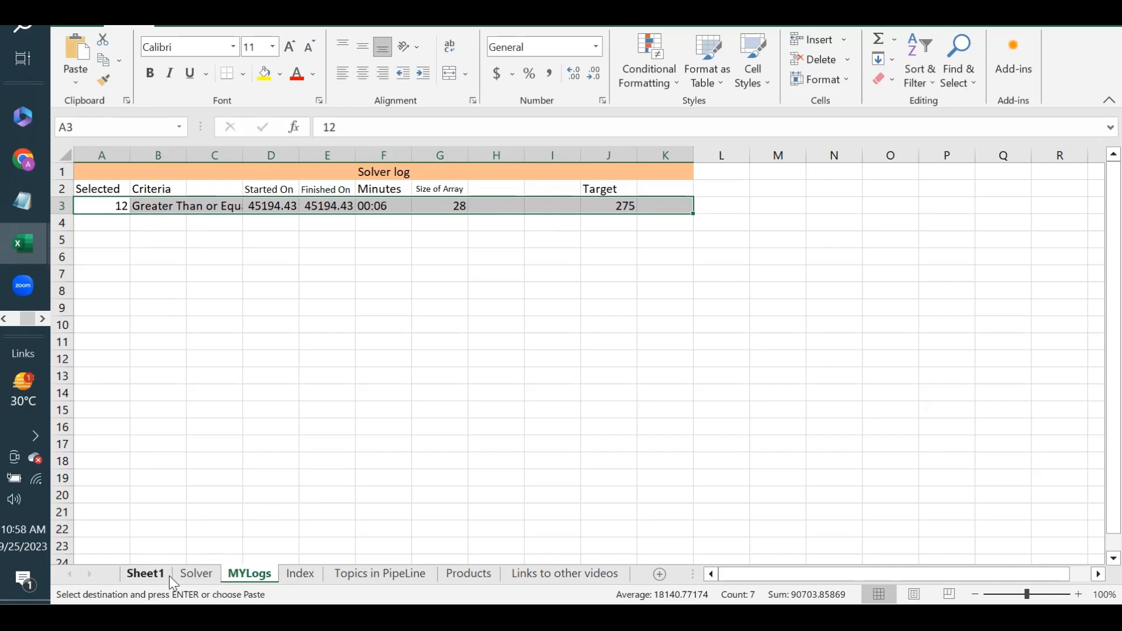
{"action": "left_click", "coordinate": [191, 575]}
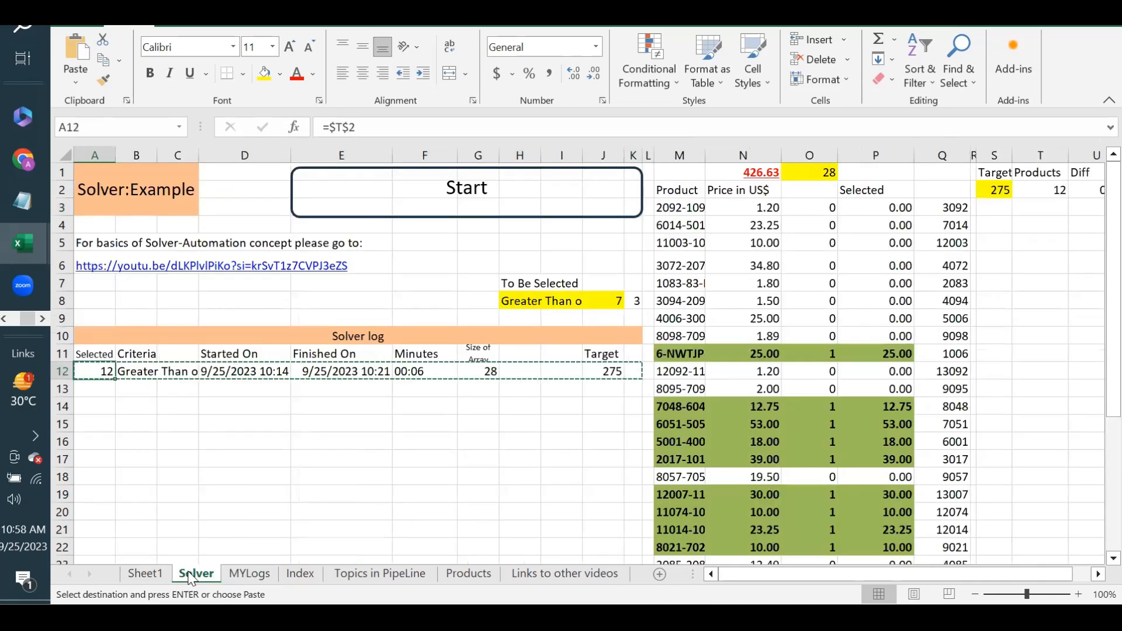
Step through the Range("A13:K50000").Clear, lr = 3 and lrx = 13 lines to the Do While lr <= Rx statement.
{"action": "key", "text": "alt+F11"}
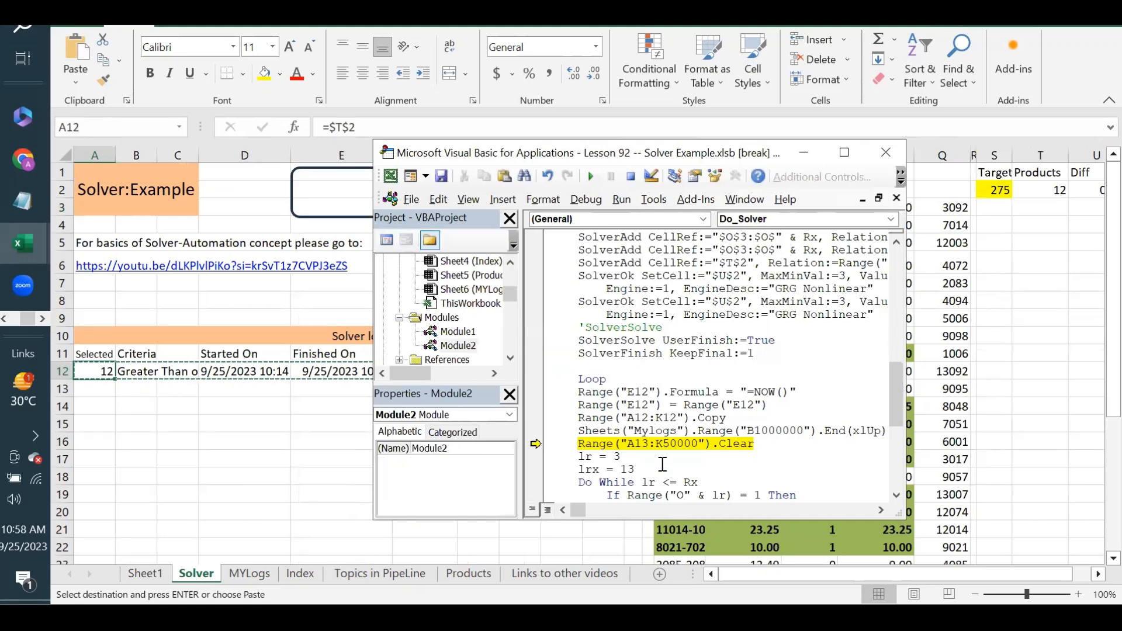
{"action": "left_click", "coordinate": [770, 445]}
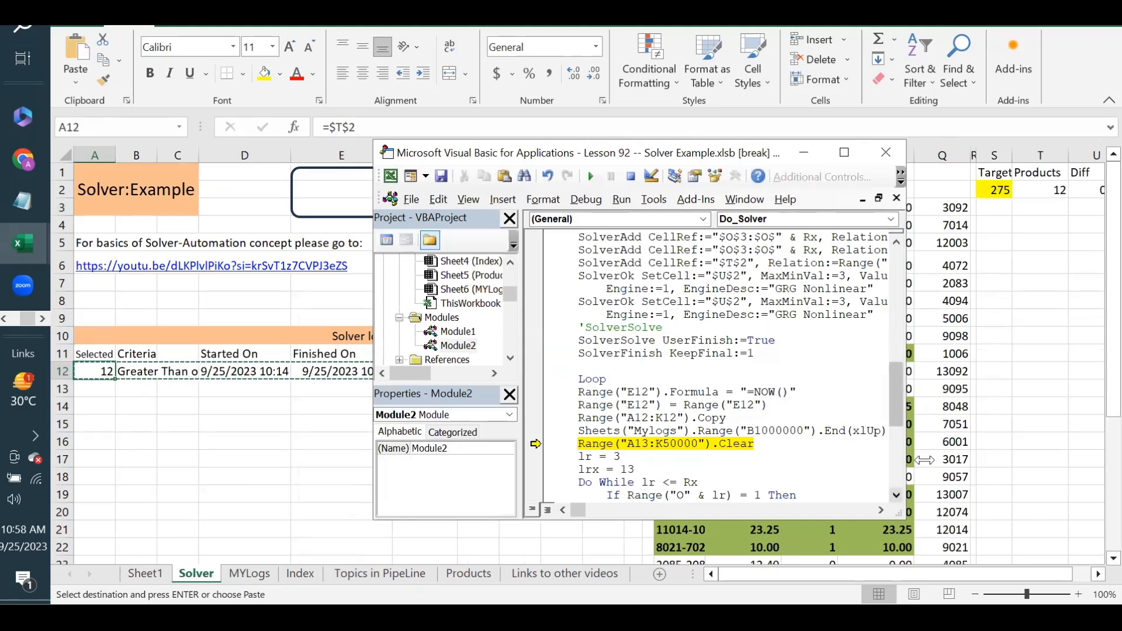
{"action": "scroll", "coordinate": [923, 459], "scroll_direction": "down", "scroll_amount": 3}
{"action": "scroll", "coordinate": [923, 460], "scroll_direction": "down", "scroll_amount": 2}
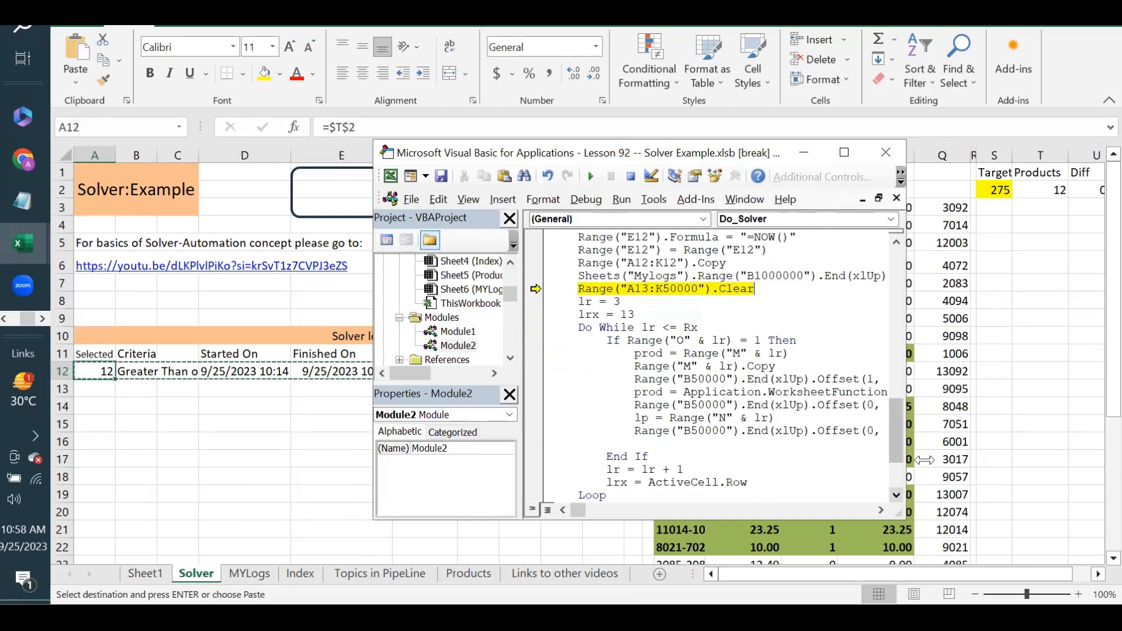
{"action": "key", "text": "F8"}
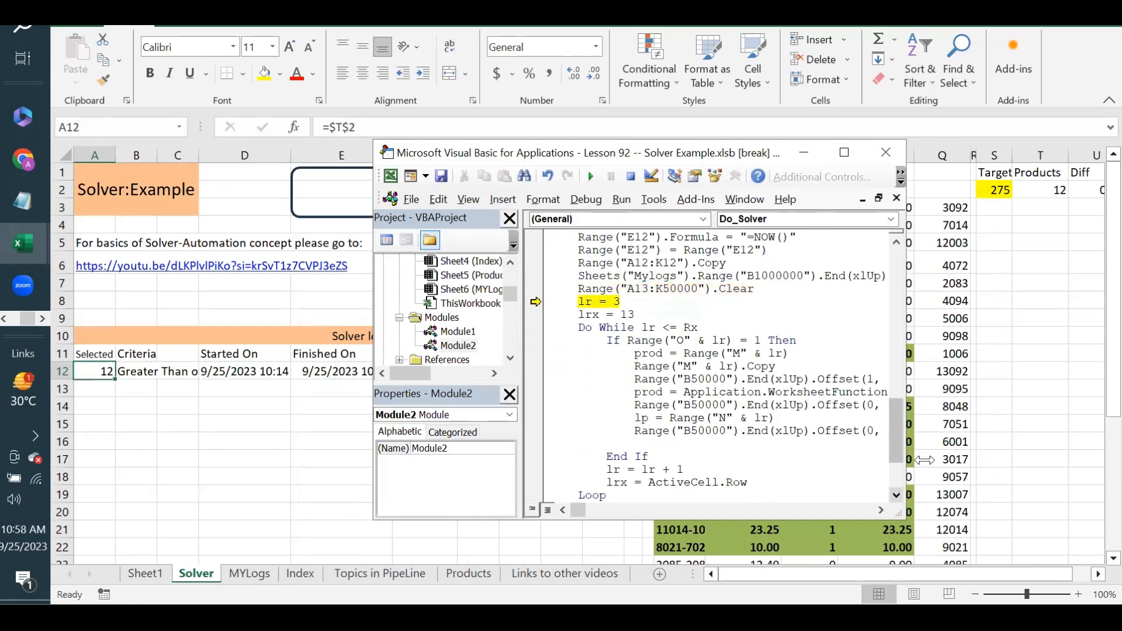
{"action": "key", "text": "F8"}
{"action": "key", "text": "F8"}
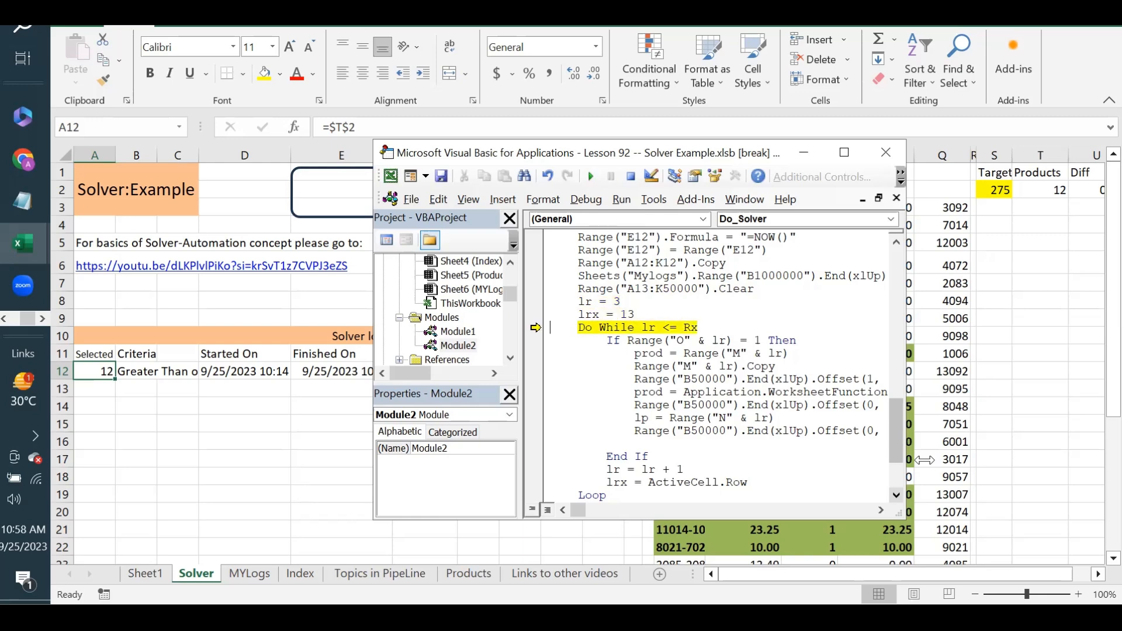
Set a breakpoint on the lrx = ActiveCell.Row line and continue the macro through several loop passes.
{"action": "left_click", "coordinate": [532, 482]}
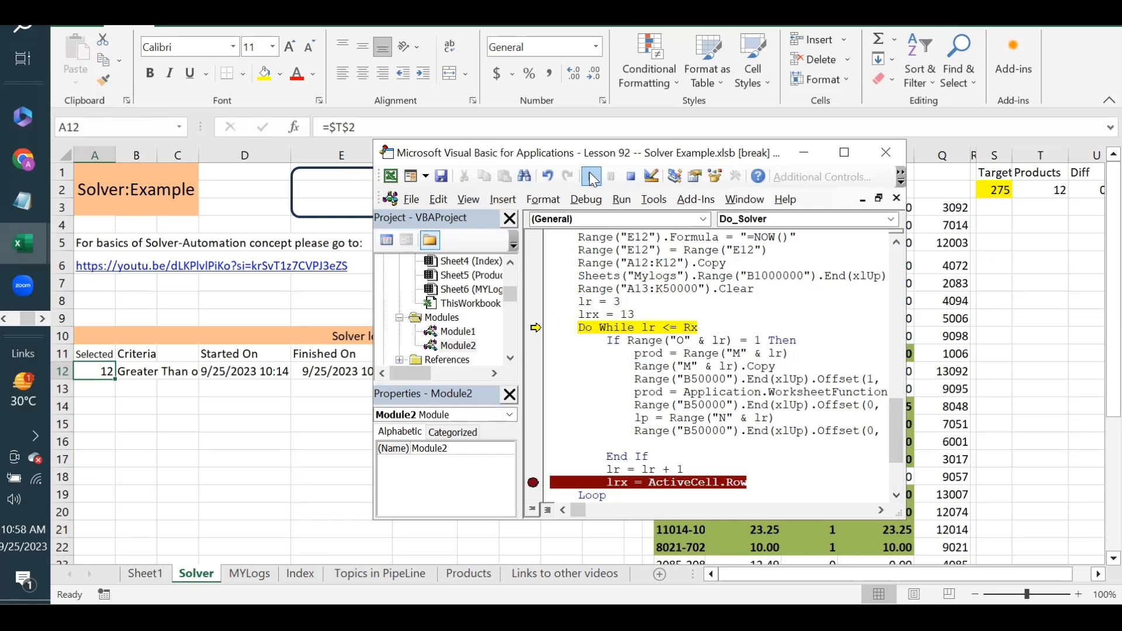
{"action": "left_click", "coordinate": [590, 177]}
{"action": "left_click", "coordinate": [589, 172]}
{"action": "left_click", "coordinate": [589, 176]}
{"action": "left_click", "coordinate": [588, 175]}
{"action": "left_click", "coordinate": [589, 176]}
{"action": "left_click", "coordinate": [589, 175]}
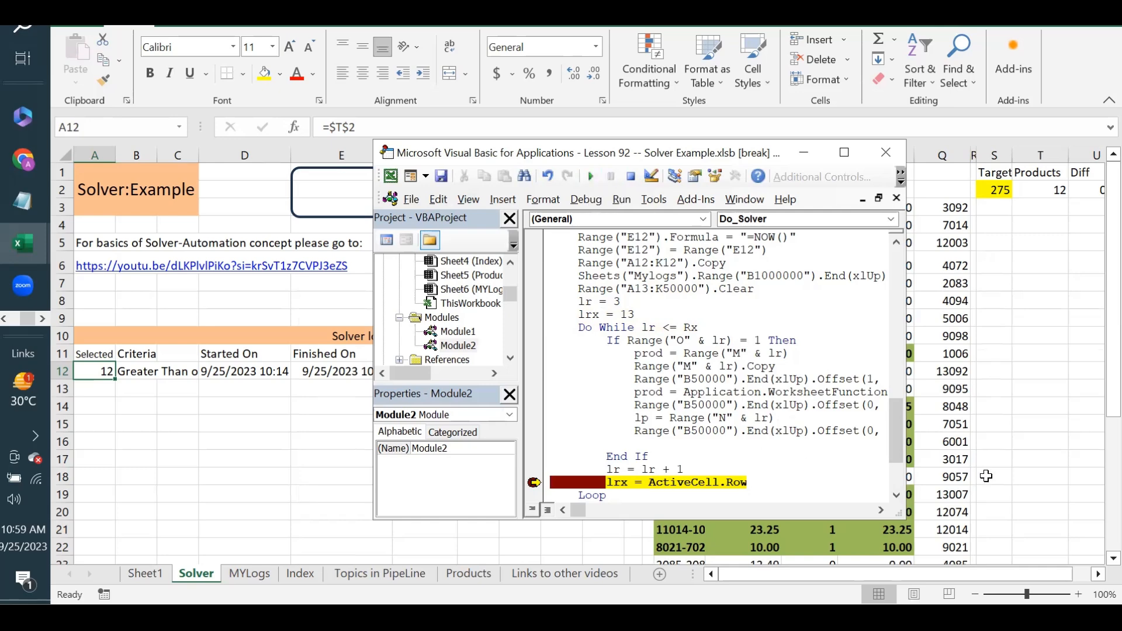
Review the rest of the loop, move the breakpoint to the prod = Range("M" & lr) line, and continue the macro to it.
{"action": "left_click", "coordinate": [895, 495]}
{"action": "left_click", "coordinate": [896, 495]}
{"action": "left_click", "coordinate": [895, 495]}
{"action": "left_click", "coordinate": [895, 495]}
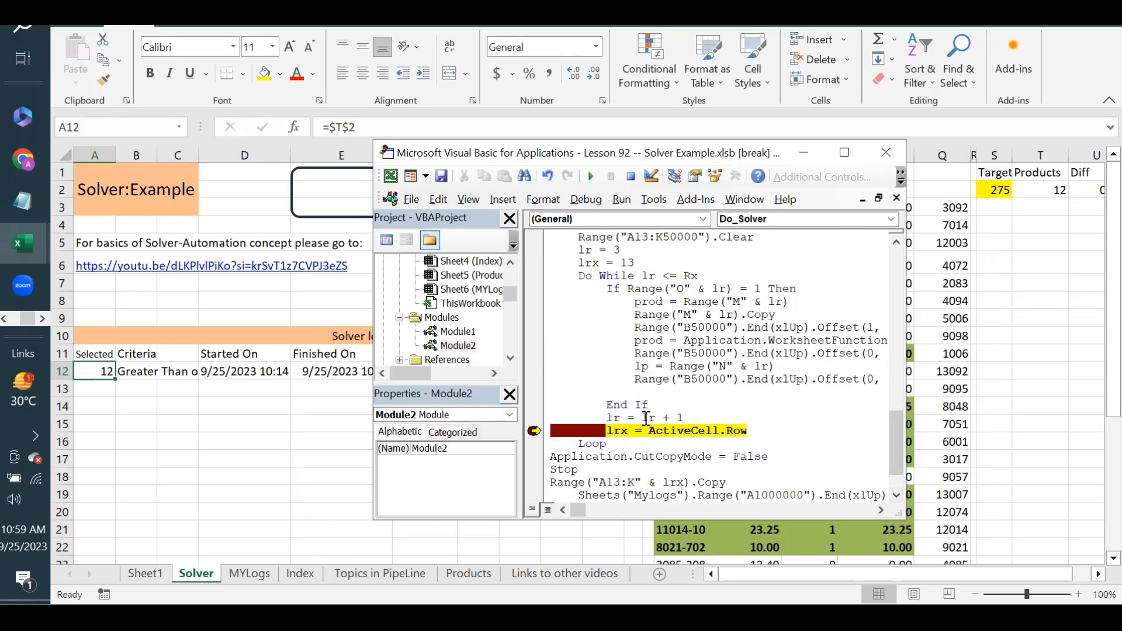
{"action": "mouse_move", "coordinate": [645, 304]}
{"action": "left_click_drag", "start_coordinate": [642, 158], "coordinate": [432, 203]}
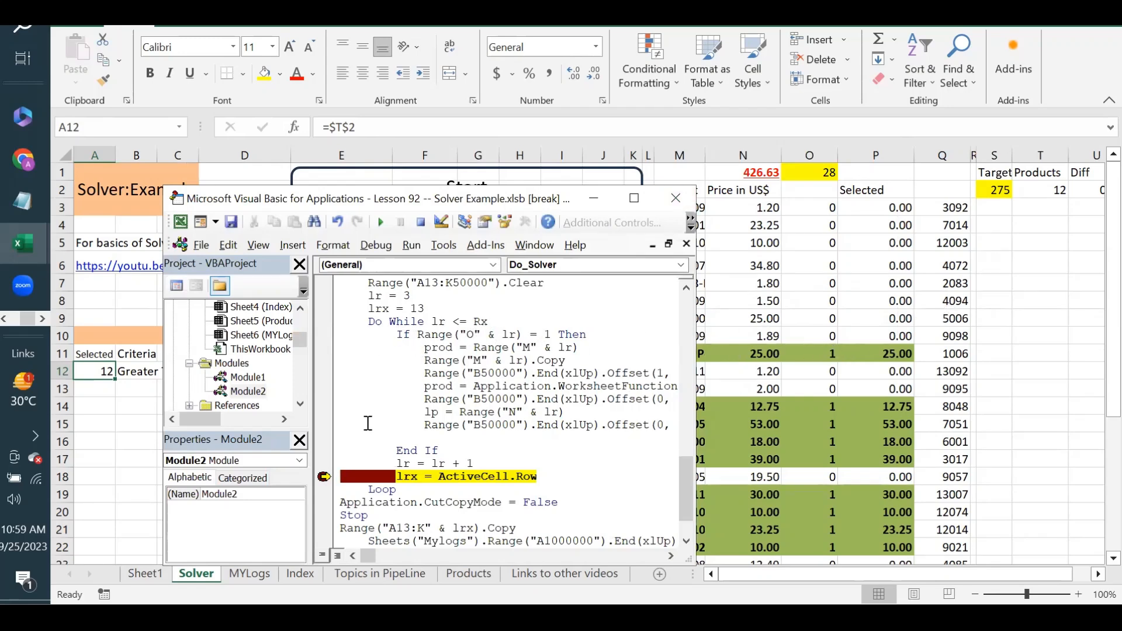
{"action": "left_click", "coordinate": [321, 476]}
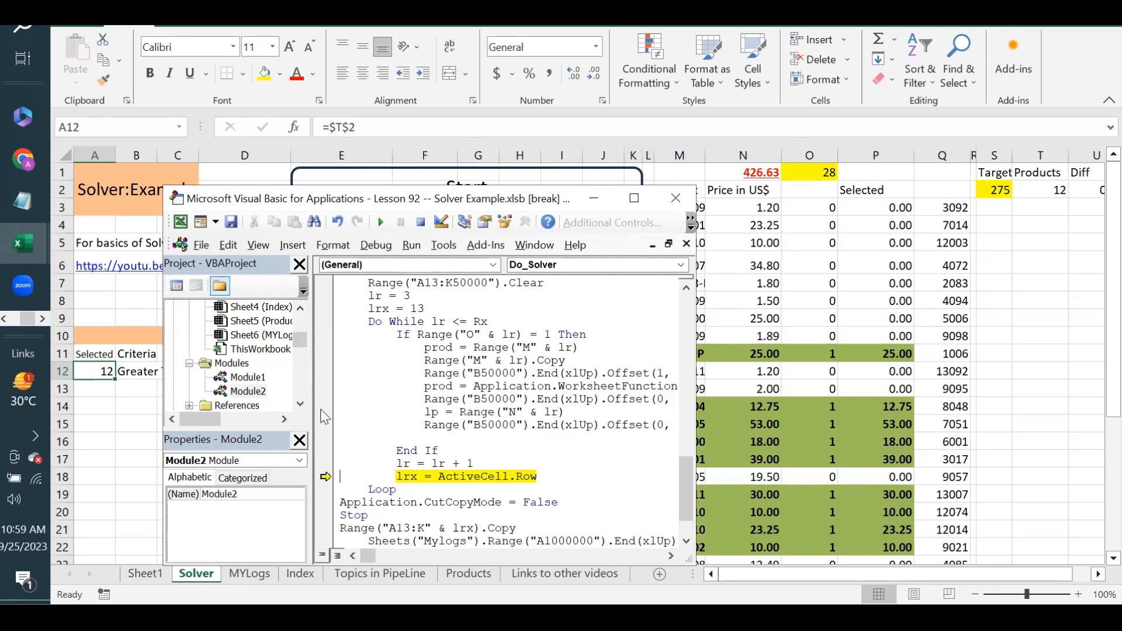
{"action": "left_click", "coordinate": [323, 347]}
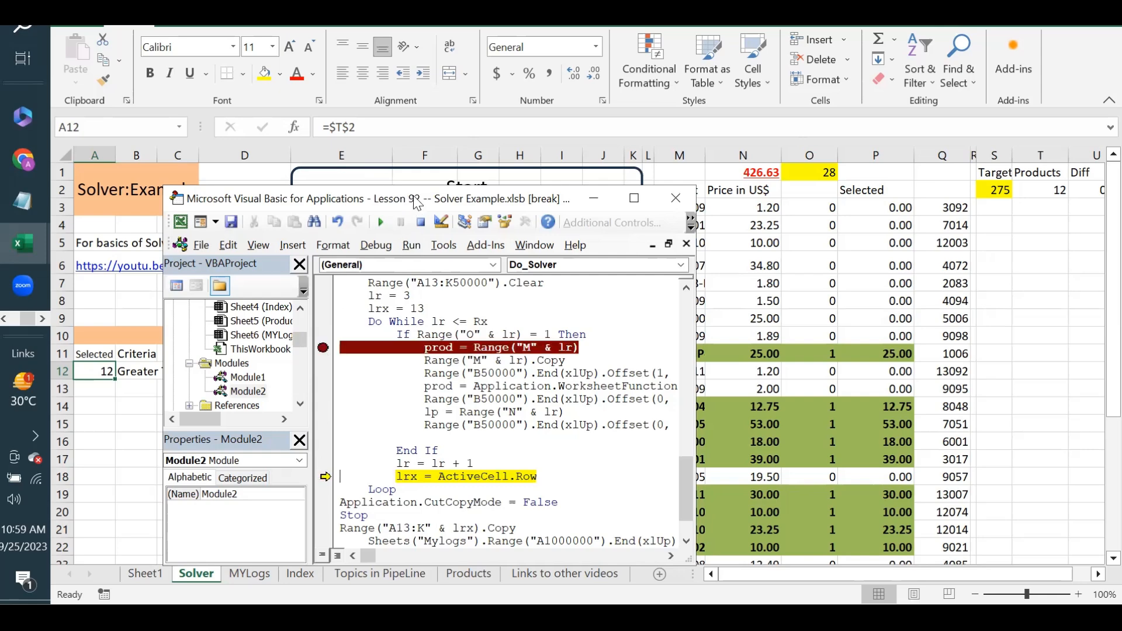
{"action": "left_click_drag", "start_coordinate": [415, 202], "coordinate": [762, 141]}
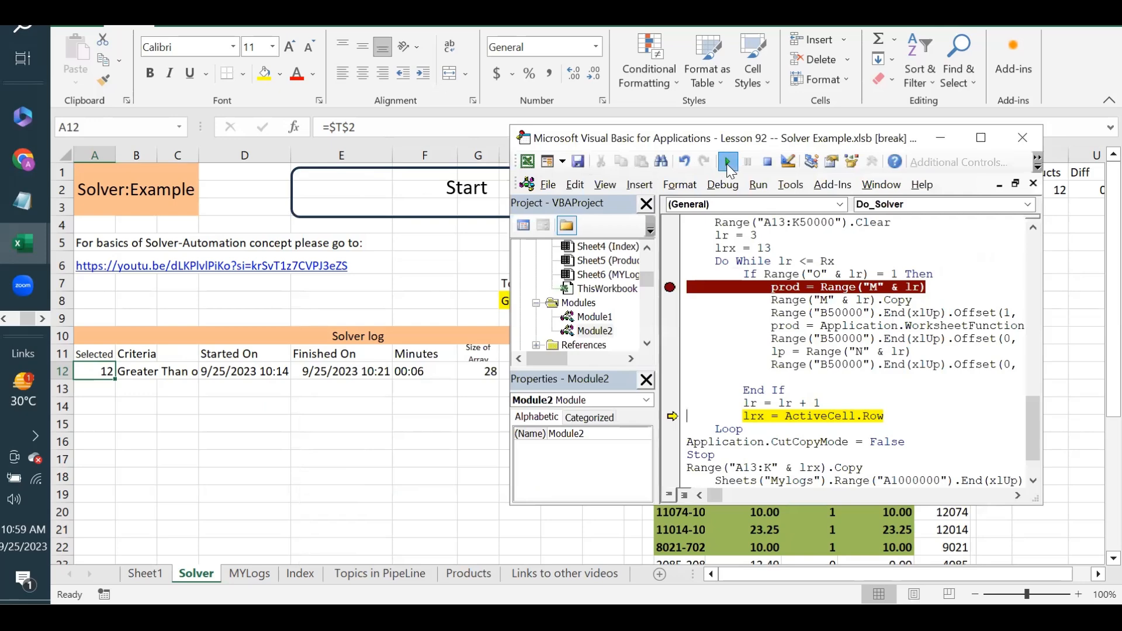
{"action": "left_click", "coordinate": [727, 163]}
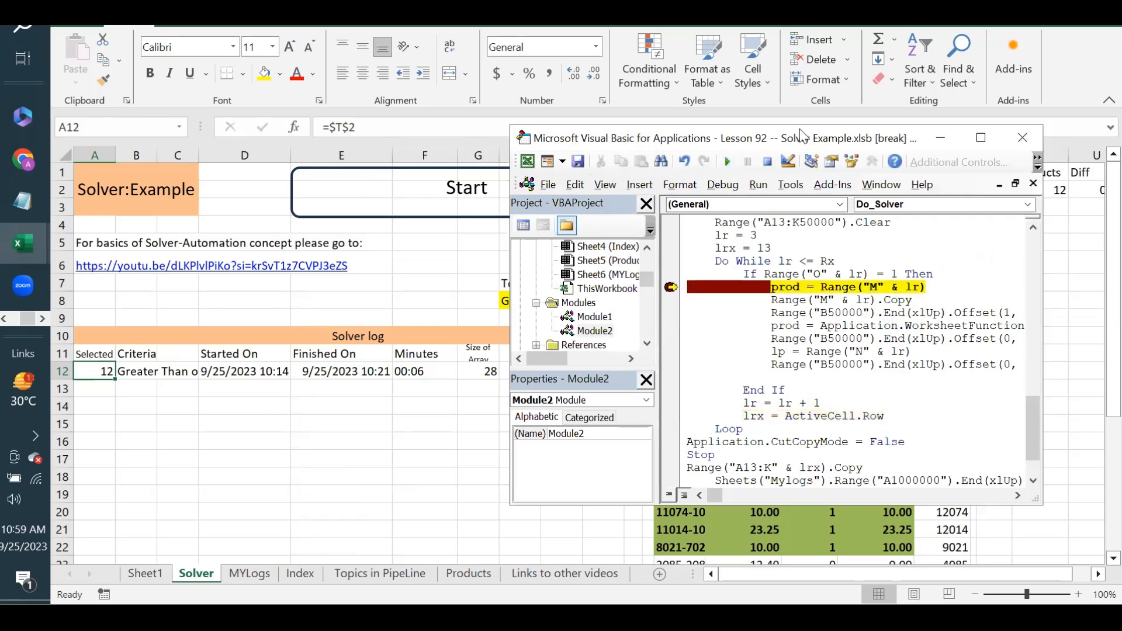
Compare the code with the product list, continue the loop for one selected product, and highlight WorksheetFunction in the prod line.
{"action": "left_click_drag", "start_coordinate": [801, 135], "coordinate": [725, 392]}
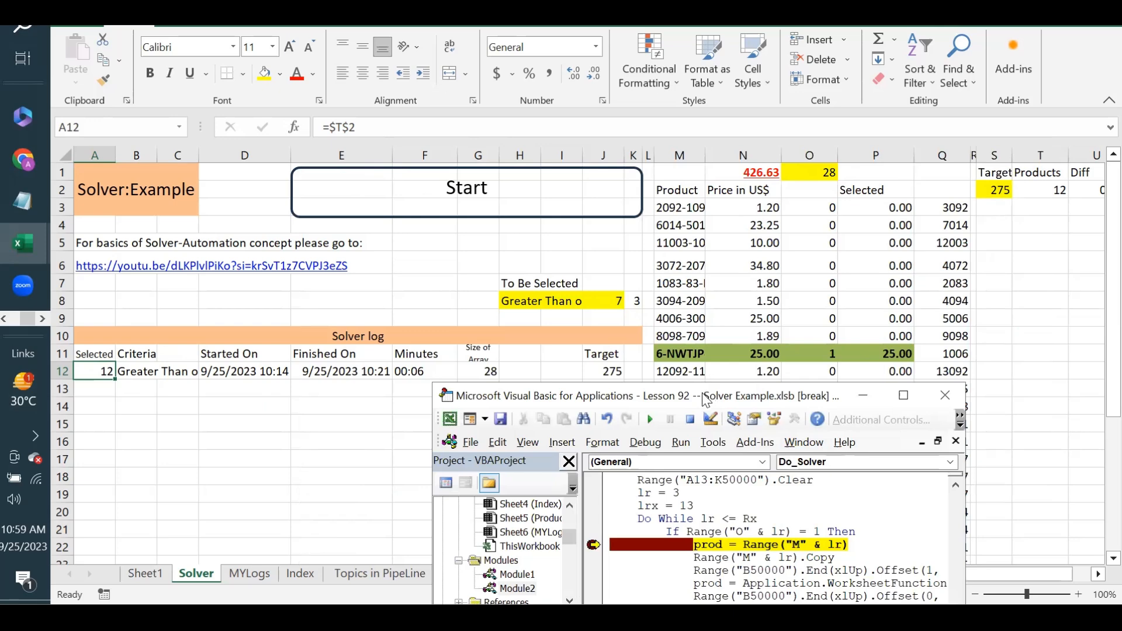
{"action": "left_click_drag", "start_coordinate": [707, 400], "coordinate": [759, 92]}
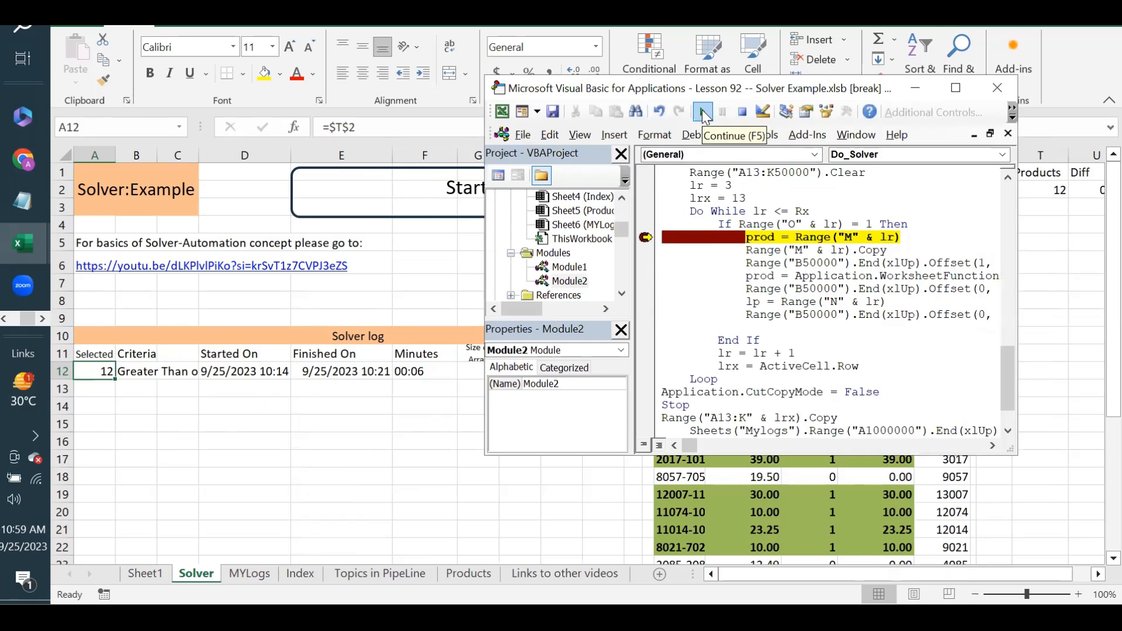
{"action": "left_click", "coordinate": [702, 112]}
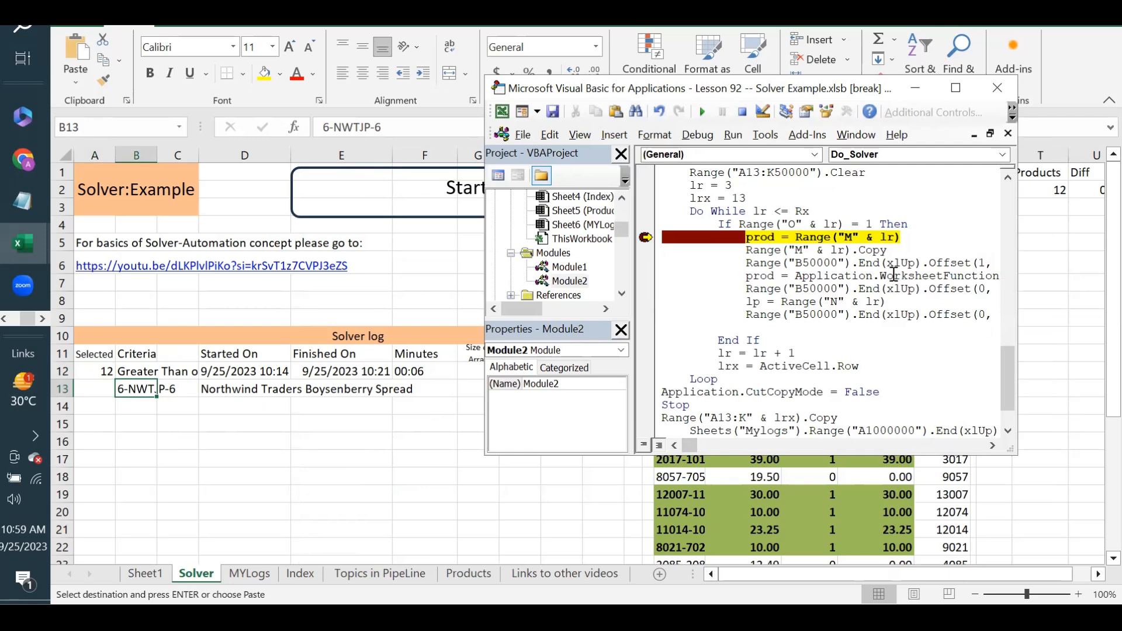
{"action": "left_click_drag", "start_coordinate": [880, 275], "coordinate": [993, 276]}
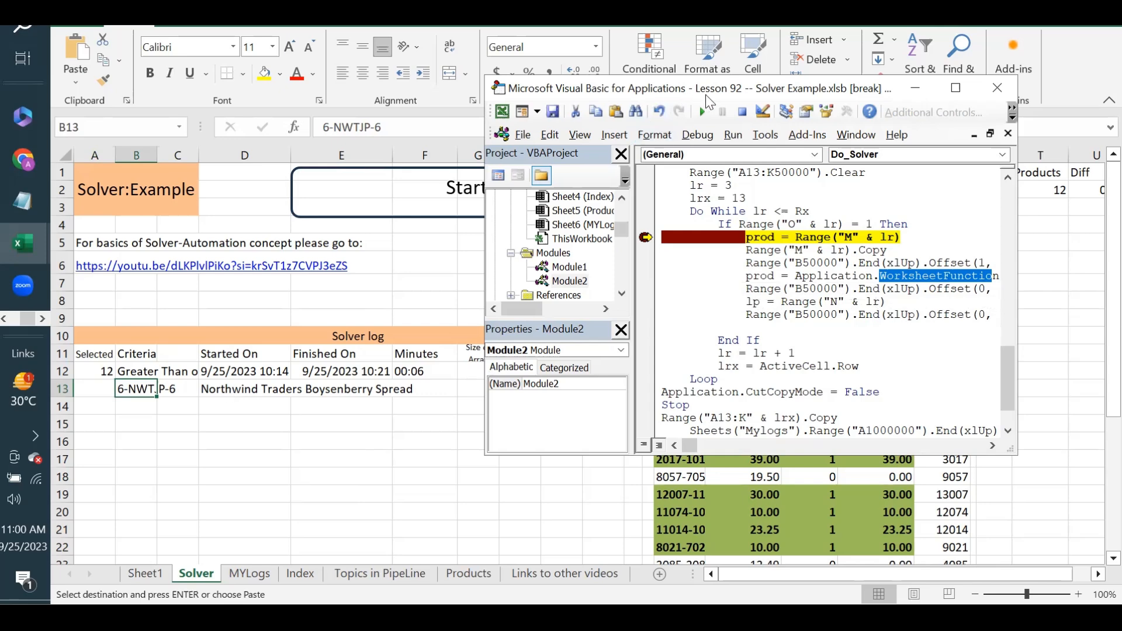
{"action": "left_click_drag", "start_coordinate": [709, 103], "coordinate": [499, 100]}
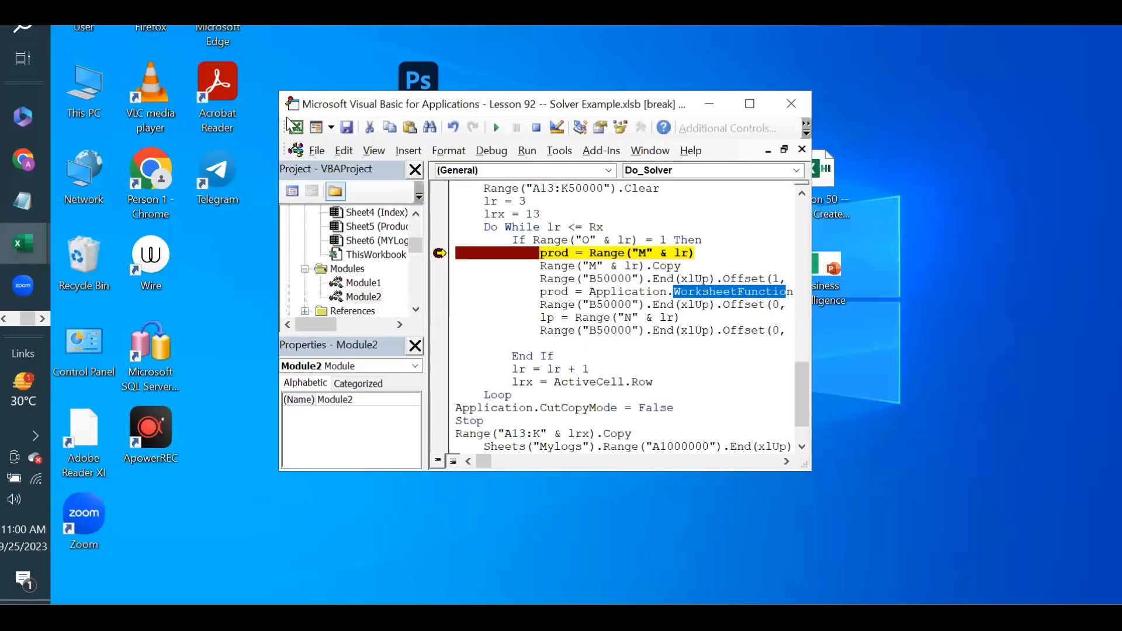
Check the Solver sheet, move the breakpoint from the prod line to the Range("A13:K" & lrx).Copy line, and continue the macro.
{"action": "left_click", "coordinate": [296, 126]}
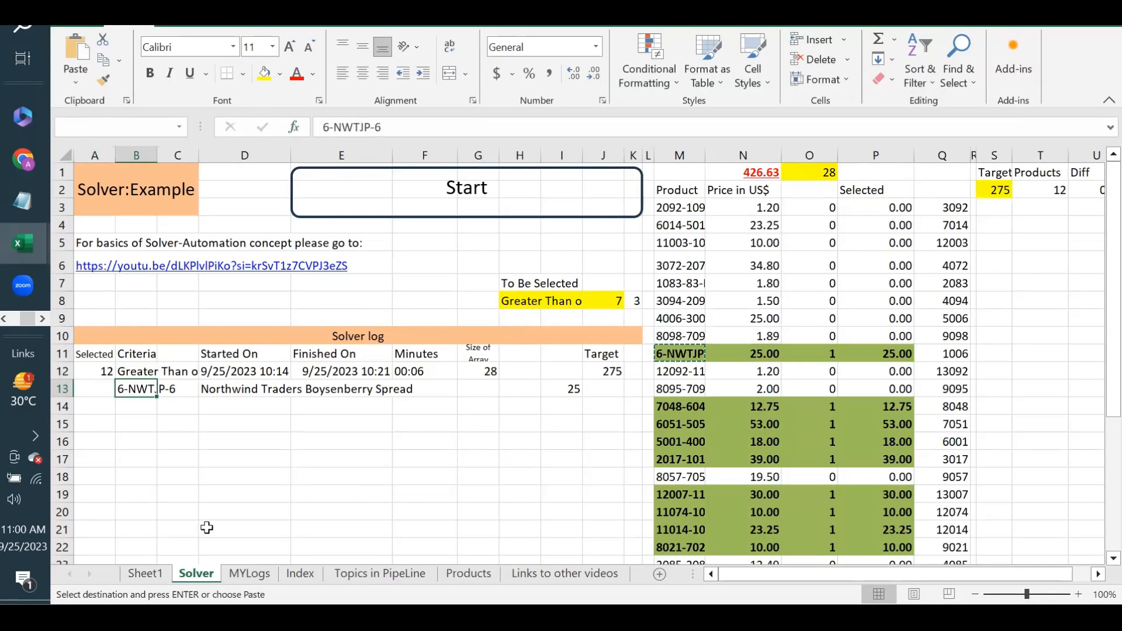
{"action": "left_click", "coordinate": [207, 527]}
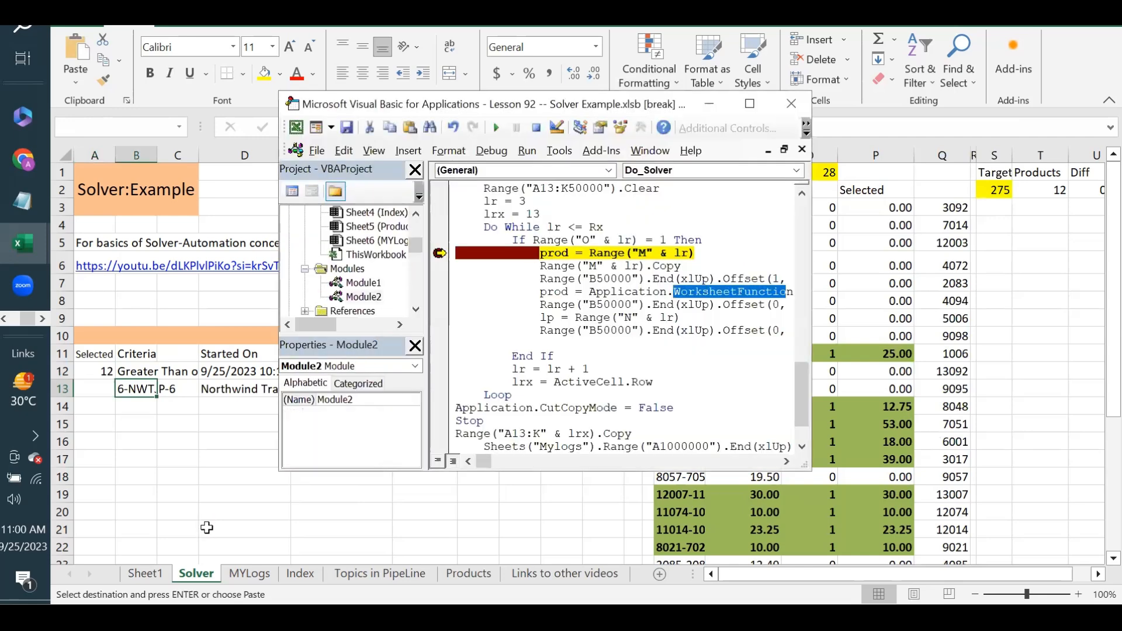
{"action": "left_click", "coordinate": [439, 252]}
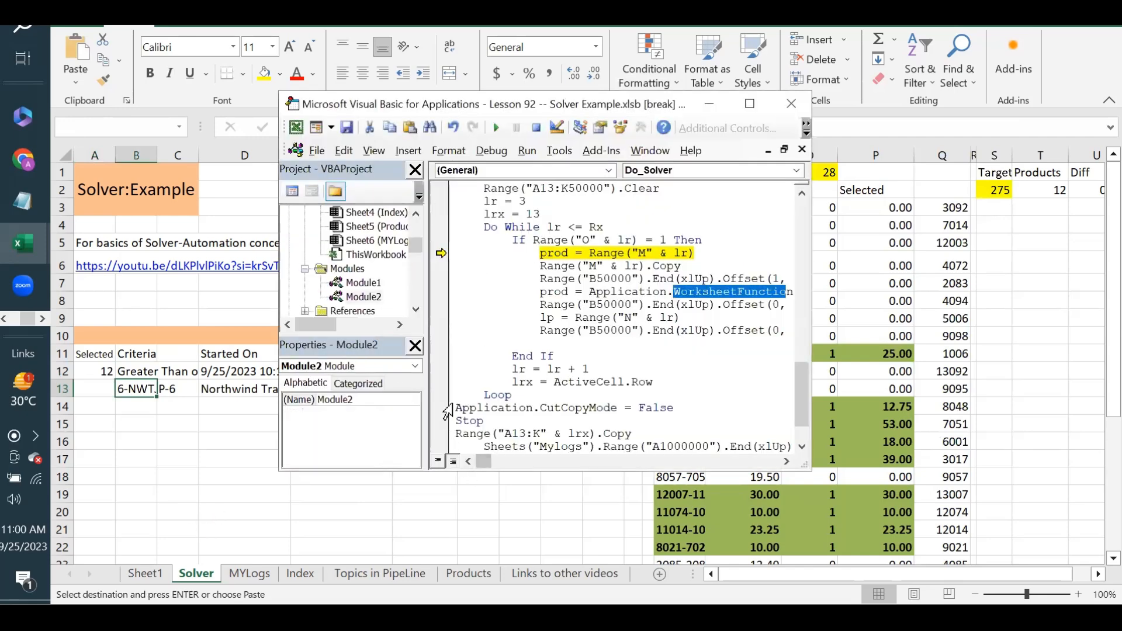
{"action": "left_click", "coordinate": [440, 433]}
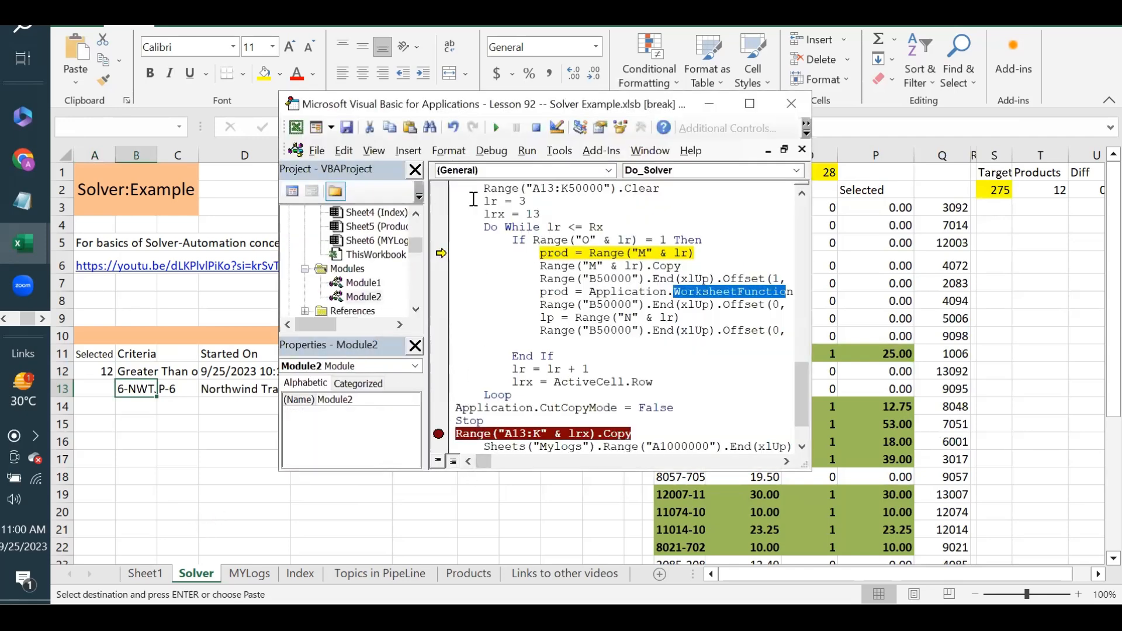
{"action": "left_click", "coordinate": [494, 128]}
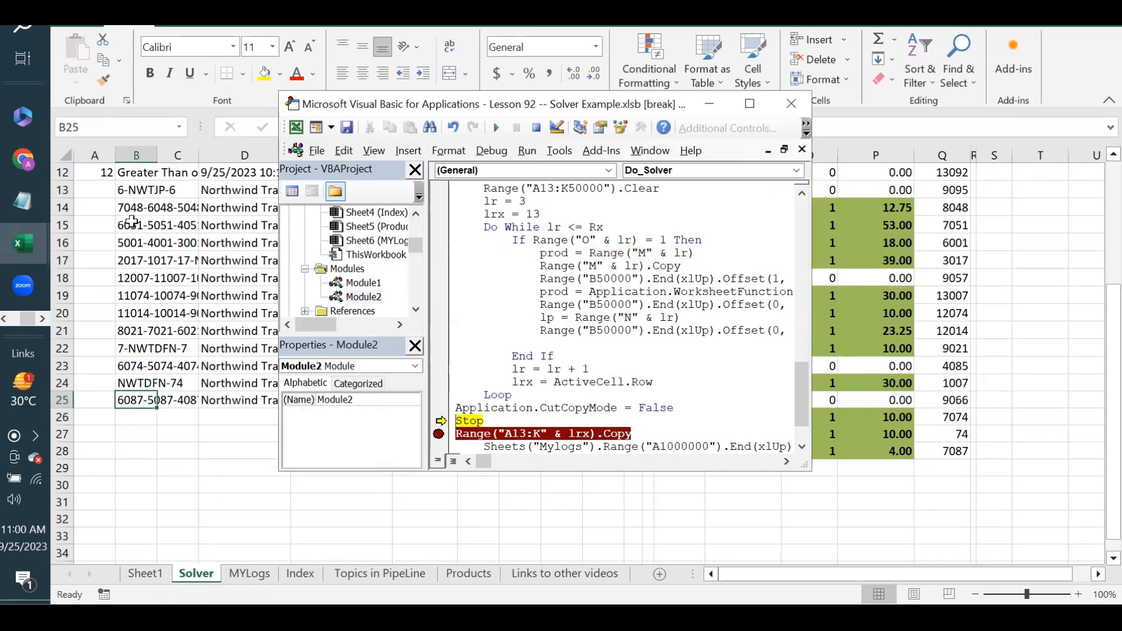
Review the listed products, comment out the Stop statement, clear the breakpoint, and step to the Range("A13:K" & lrx).Copy line.
{"action": "key", "text": "alt+F11"}
{"action": "scroll", "coordinate": [158, 387], "scroll_direction": "up", "scroll_amount": 4}
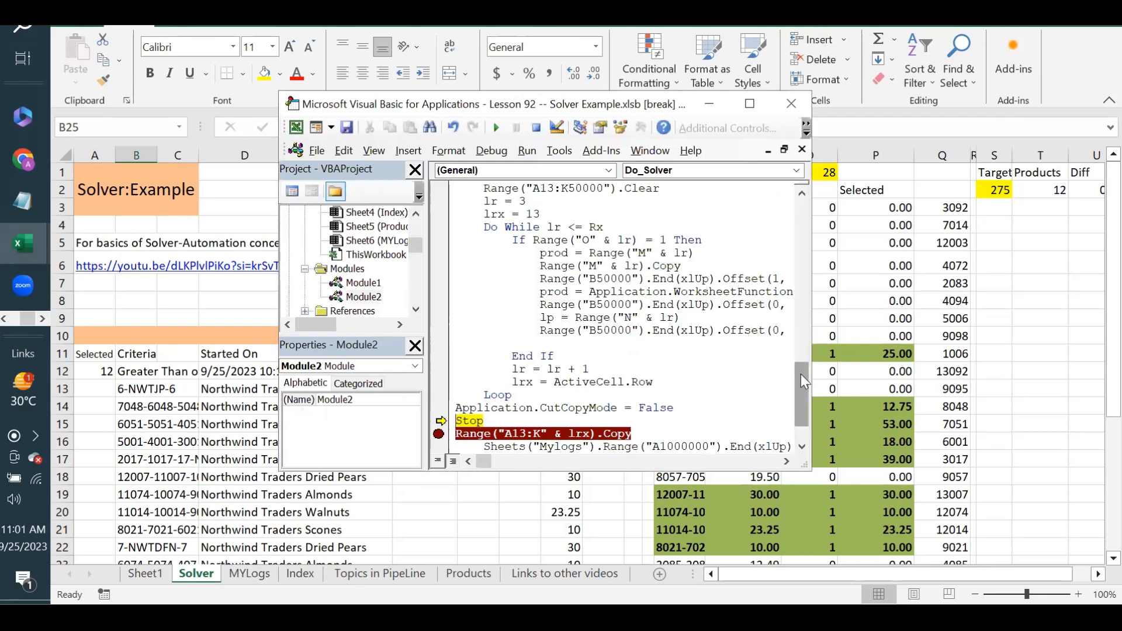
{"action": "scroll", "coordinate": [800, 372], "scroll_direction": "down", "scroll_amount": 1}
{"action": "mouse_move", "coordinate": [495, 359]}
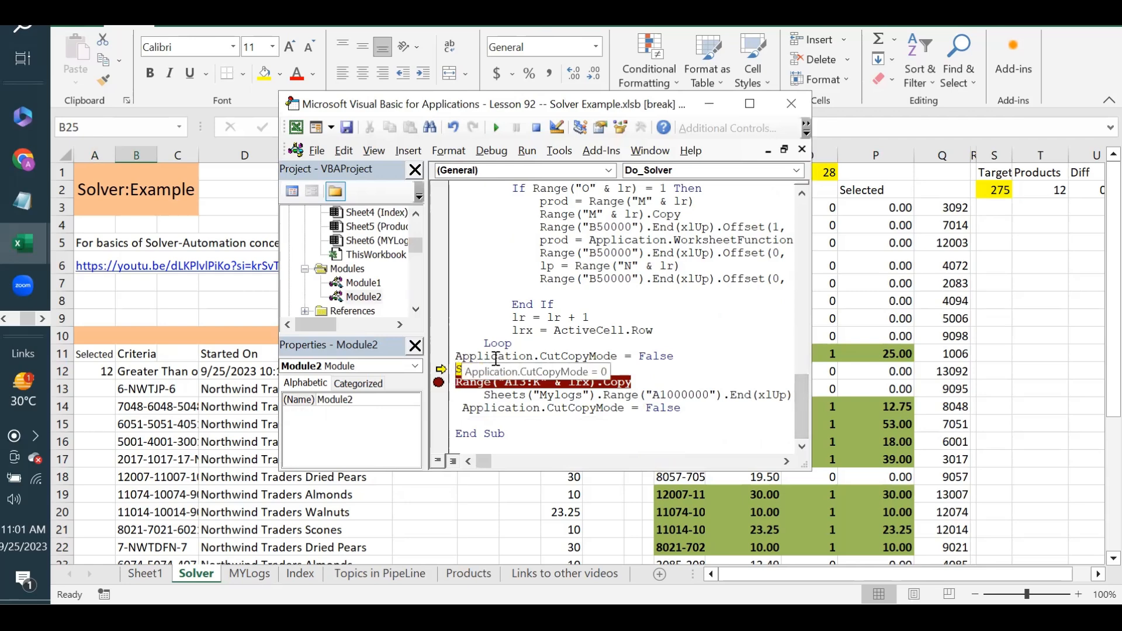
{"action": "type", "text": "'"}
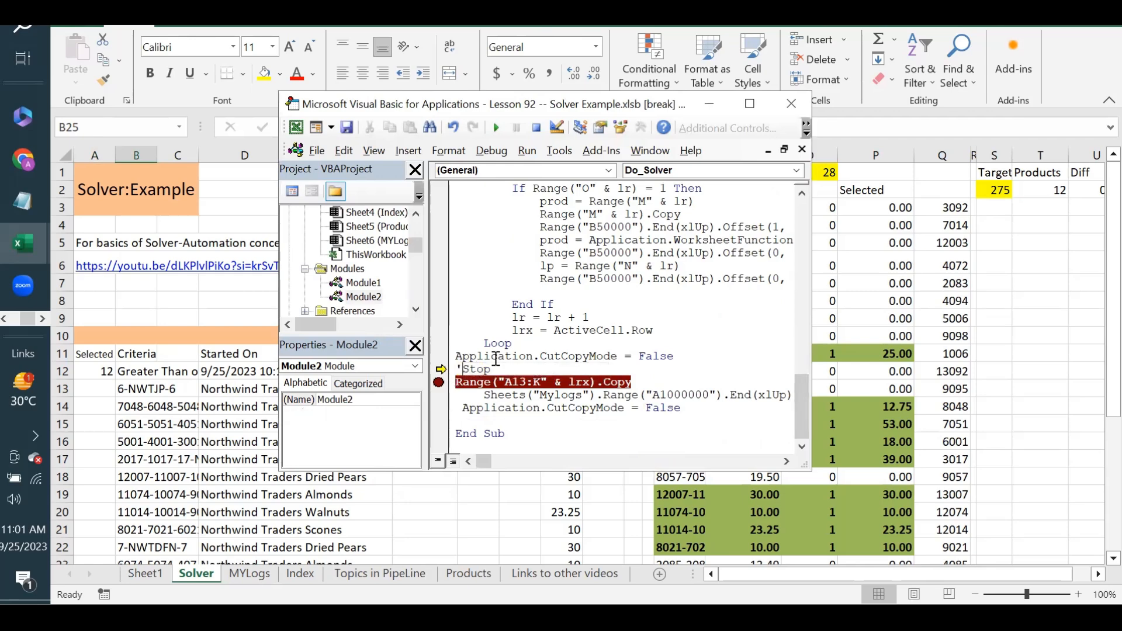
{"action": "key", "text": "F8"}
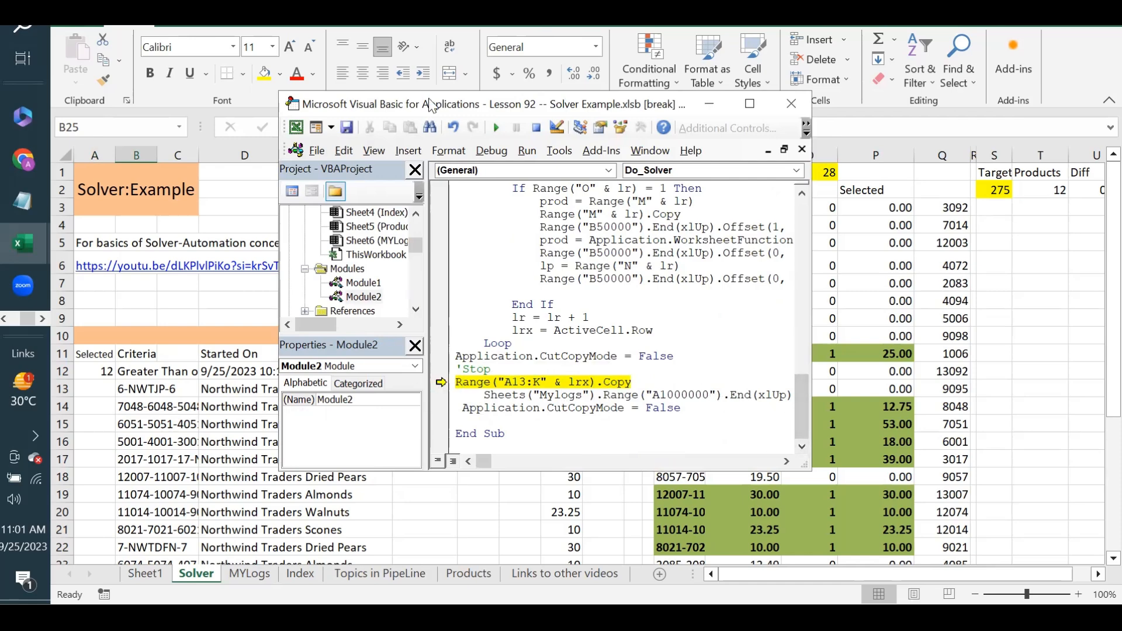
Run Do_Solver to its end, close the code editor, and show the MYLogs sheet.
{"action": "left_click", "coordinate": [496, 127]}
{"action": "left_click", "coordinate": [796, 100]}
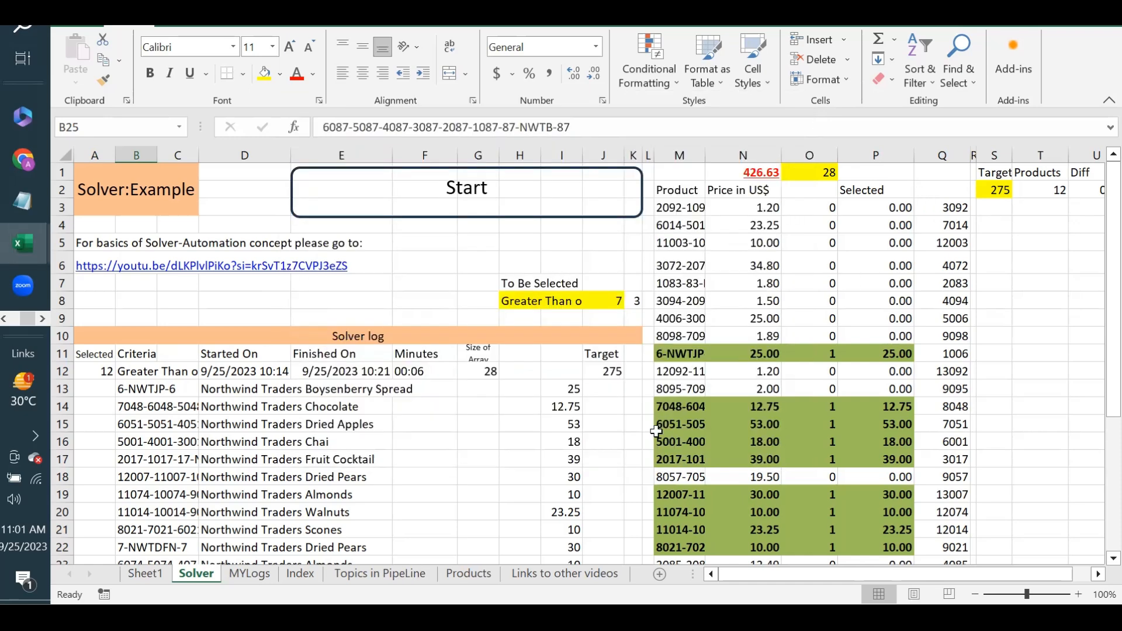
{"action": "left_click", "coordinate": [251, 573]}
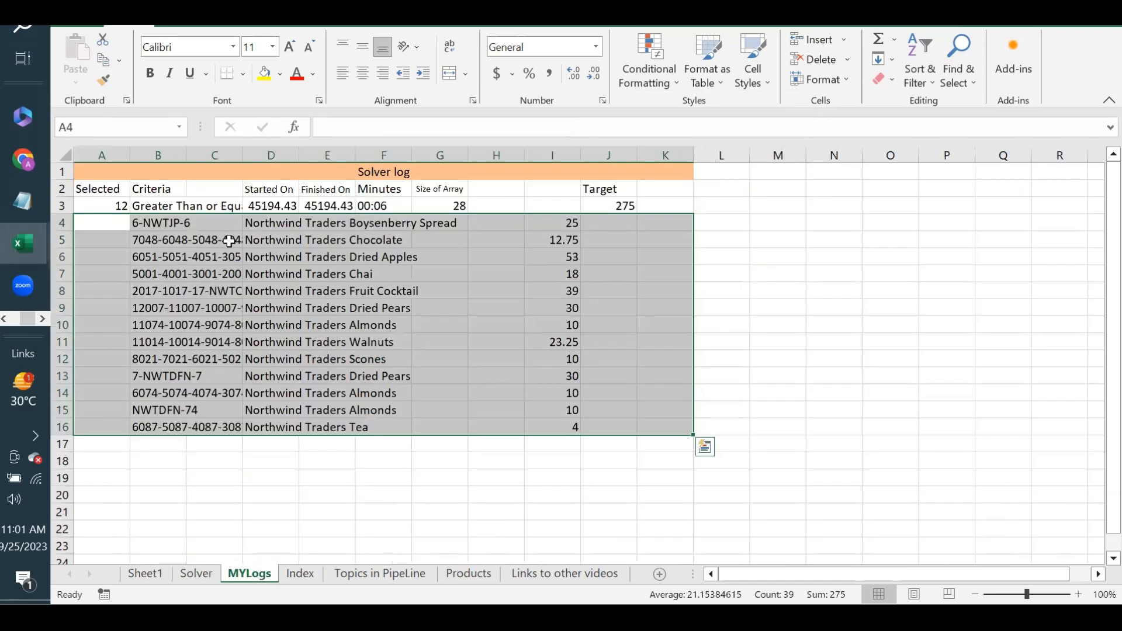
Examine the summary row, product codes in B4:B16 and prices in I4:I16 of the MYLogs solver log.
{"action": "left_click", "coordinate": [100, 206]}
{"action": "left_click_drag", "start_coordinate": [148, 217], "coordinate": [154, 420]}
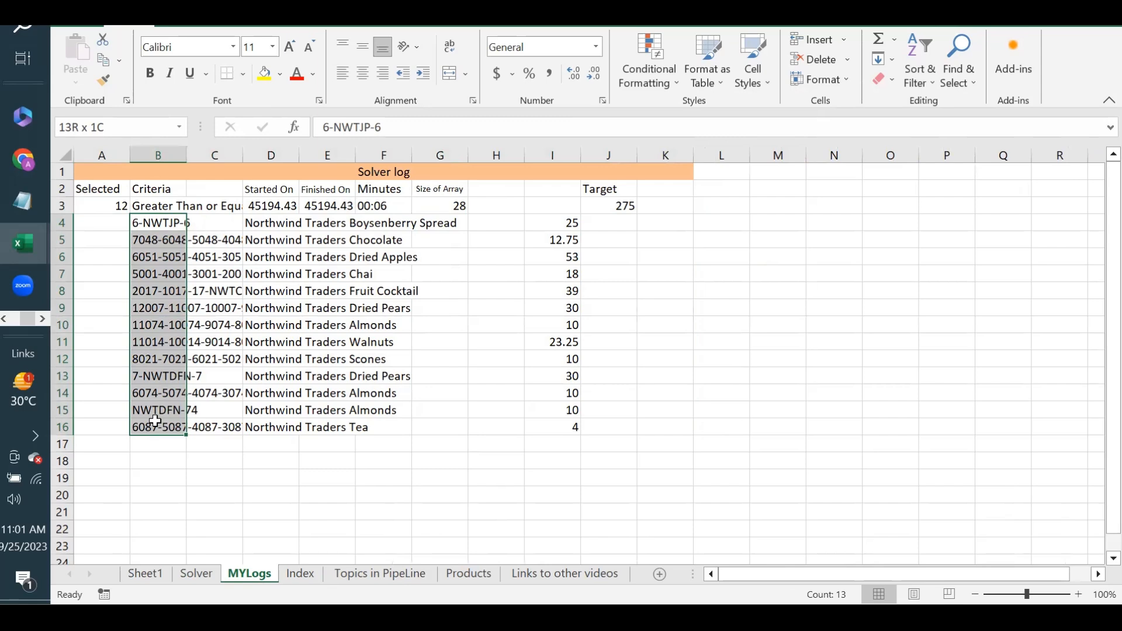
{"action": "left_click_drag", "start_coordinate": [154, 420], "coordinate": [157, 423]}
{"action": "left_click_drag", "start_coordinate": [556, 222], "coordinate": [555, 431]}
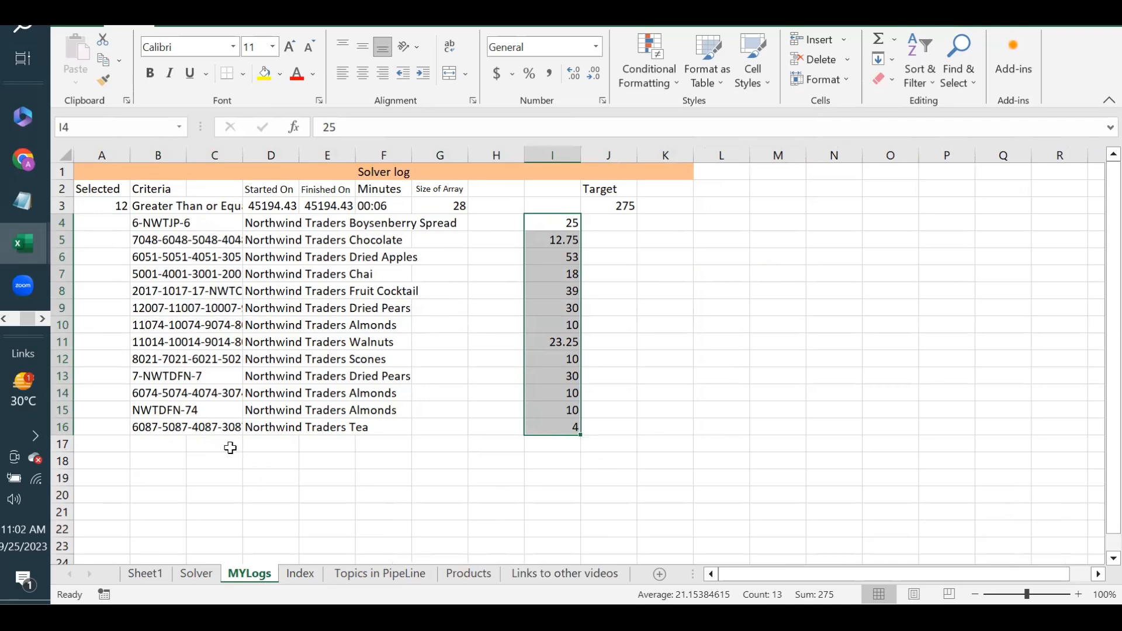
Inspect the Selected formula in A12 of the Solver sheet and the product count formula it references in T2.
{"action": "left_click", "coordinate": [196, 573]}
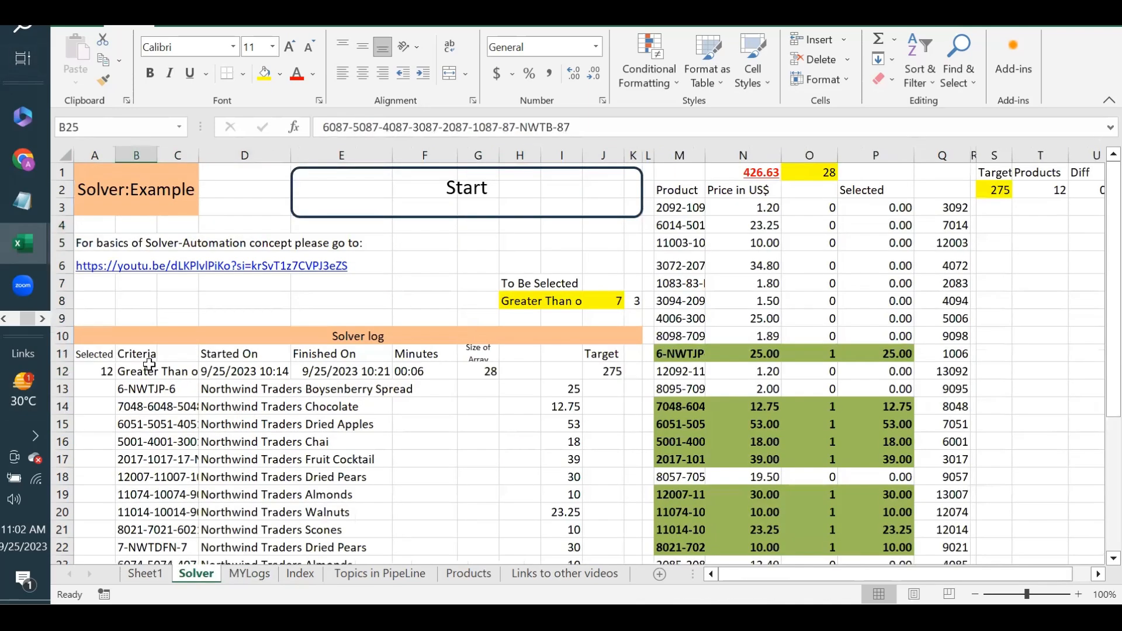
{"action": "left_click", "coordinate": [96, 369]}
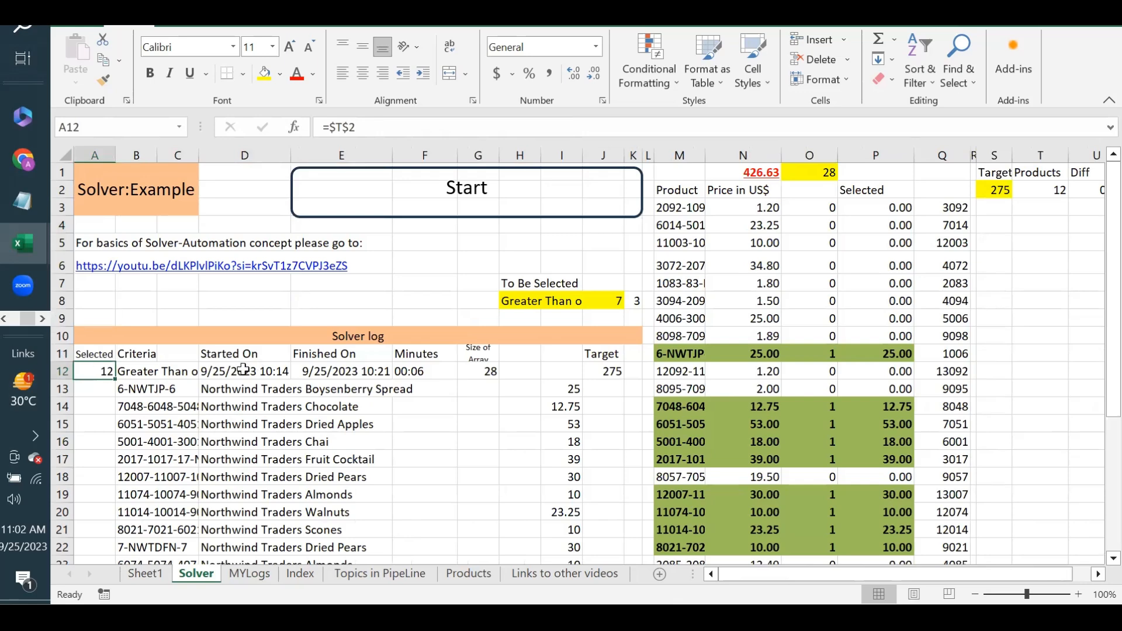
{"action": "left_click", "coordinate": [1050, 188]}
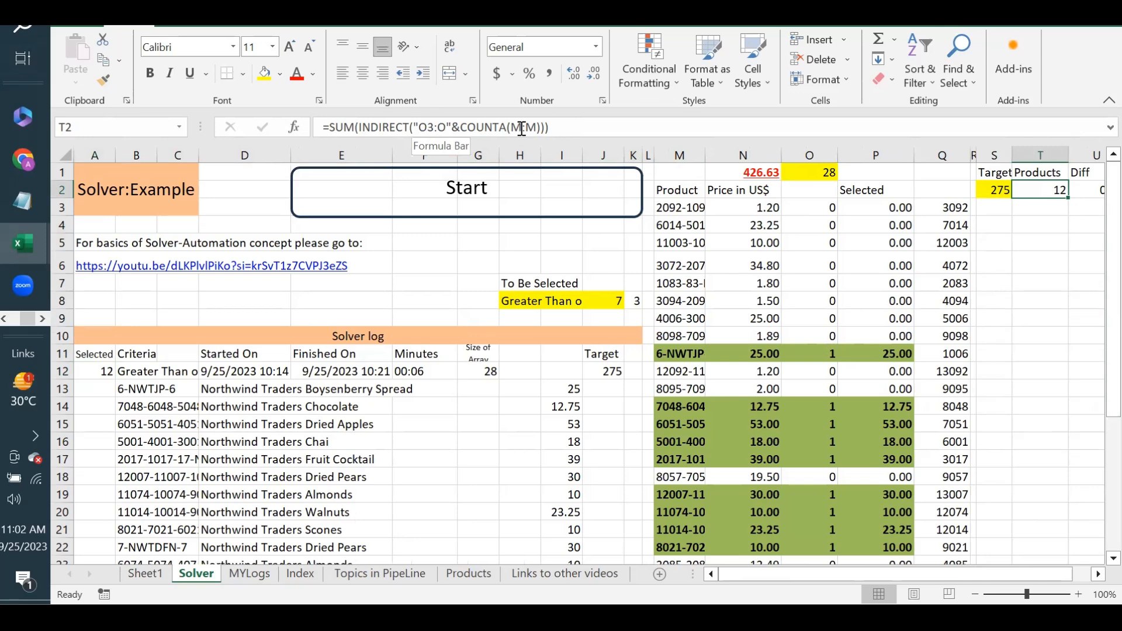
{"action": "left_click", "coordinate": [674, 186]}
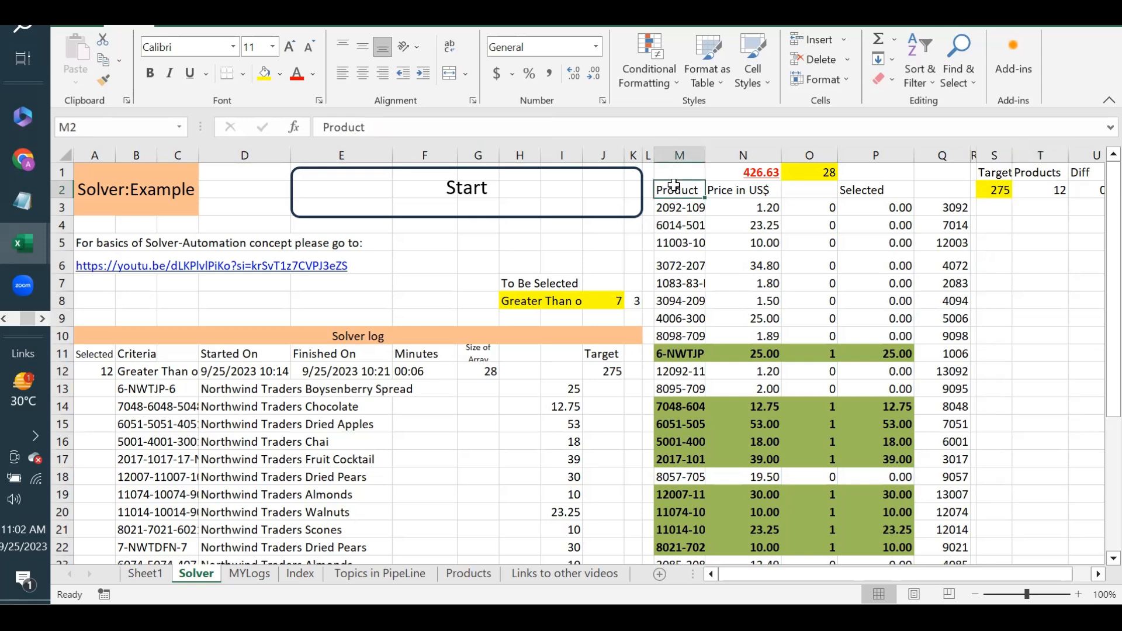
{"action": "left_click", "coordinate": [1059, 188]}
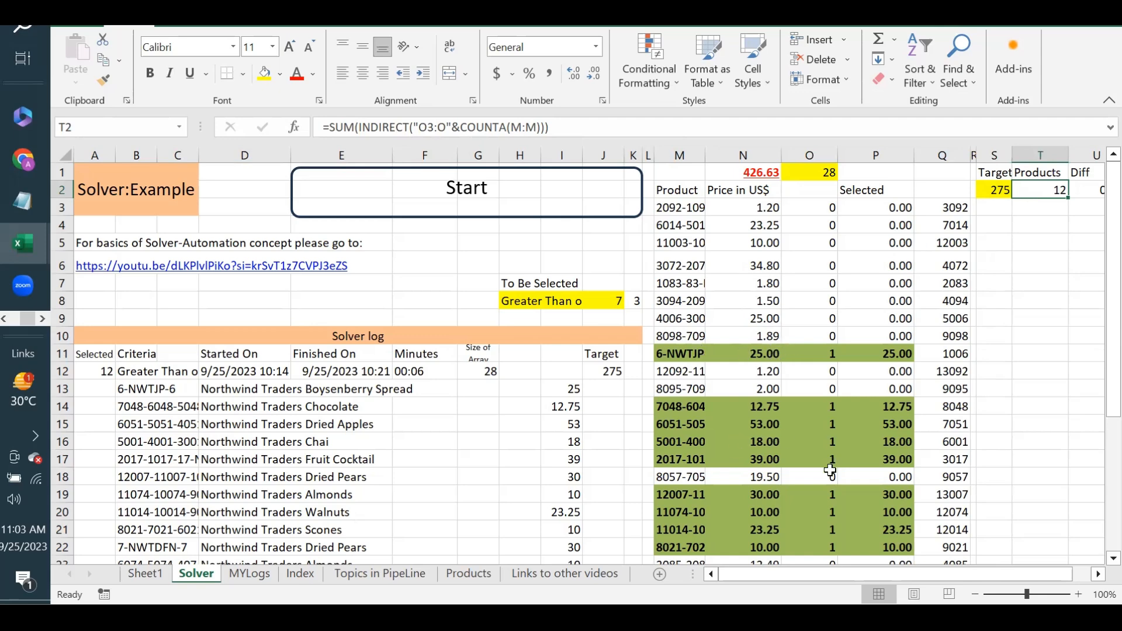
Inspect the criteria formula in B12 of the Solver sheet and compare the log with the MYLogs sheet.
{"action": "left_click", "coordinate": [166, 373]}
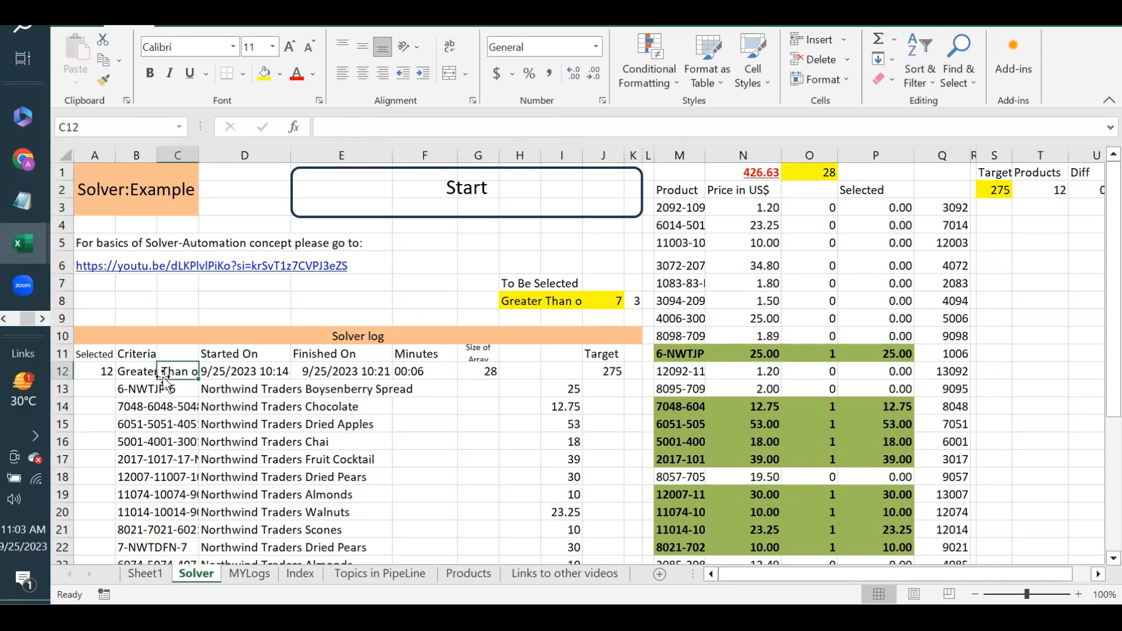
{"action": "left_click", "coordinate": [140, 372]}
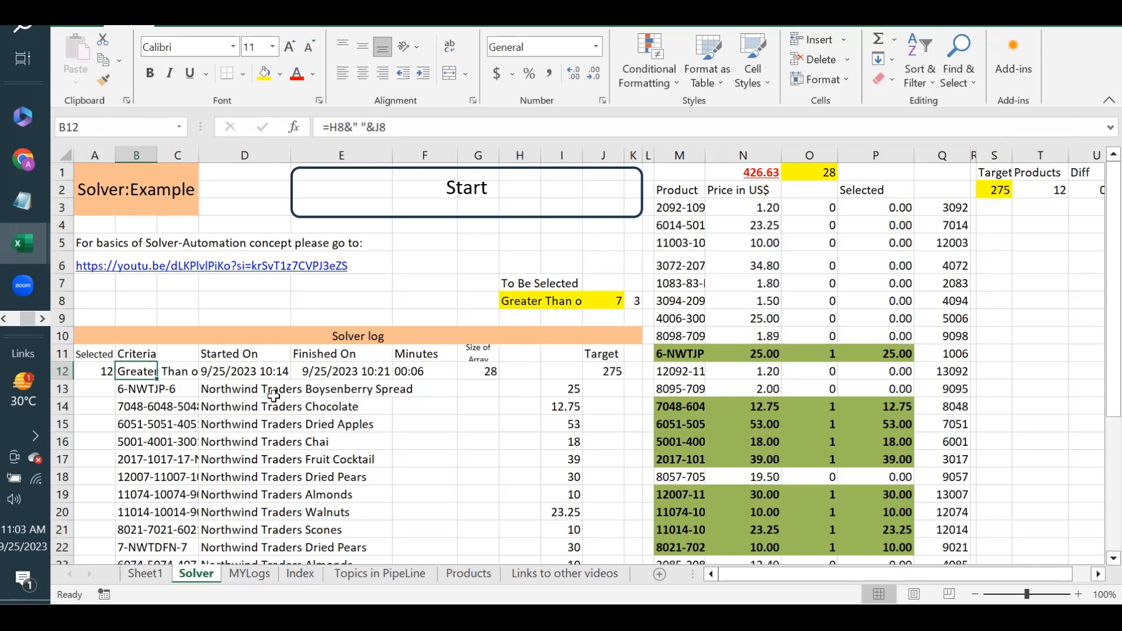
{"action": "left_click", "coordinate": [253, 574]}
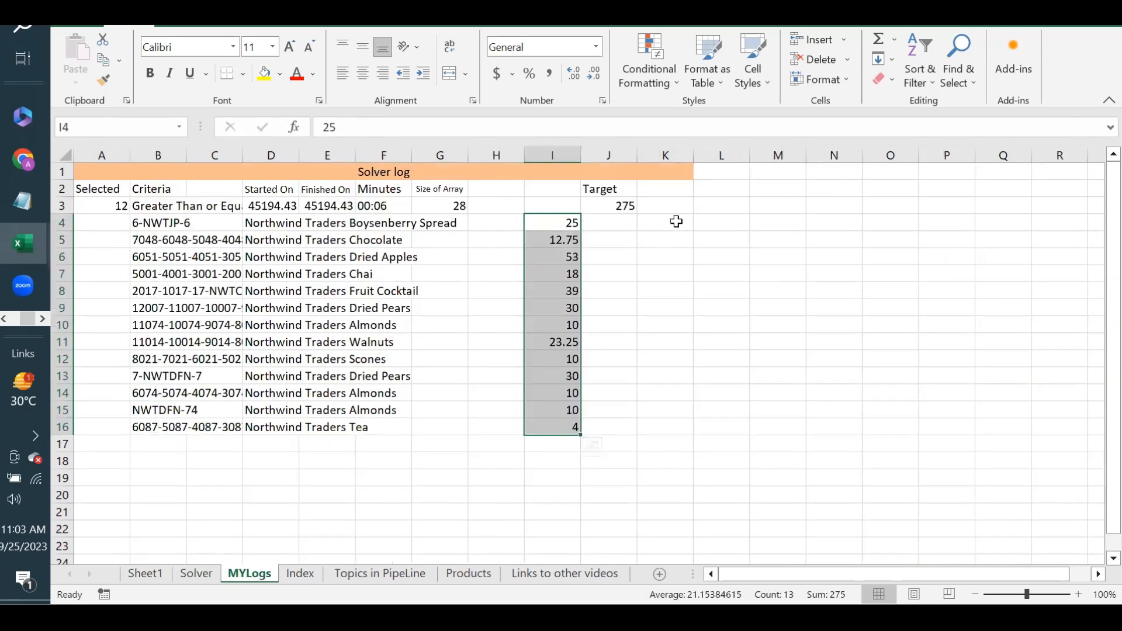
{"action": "left_click", "coordinate": [205, 575]}
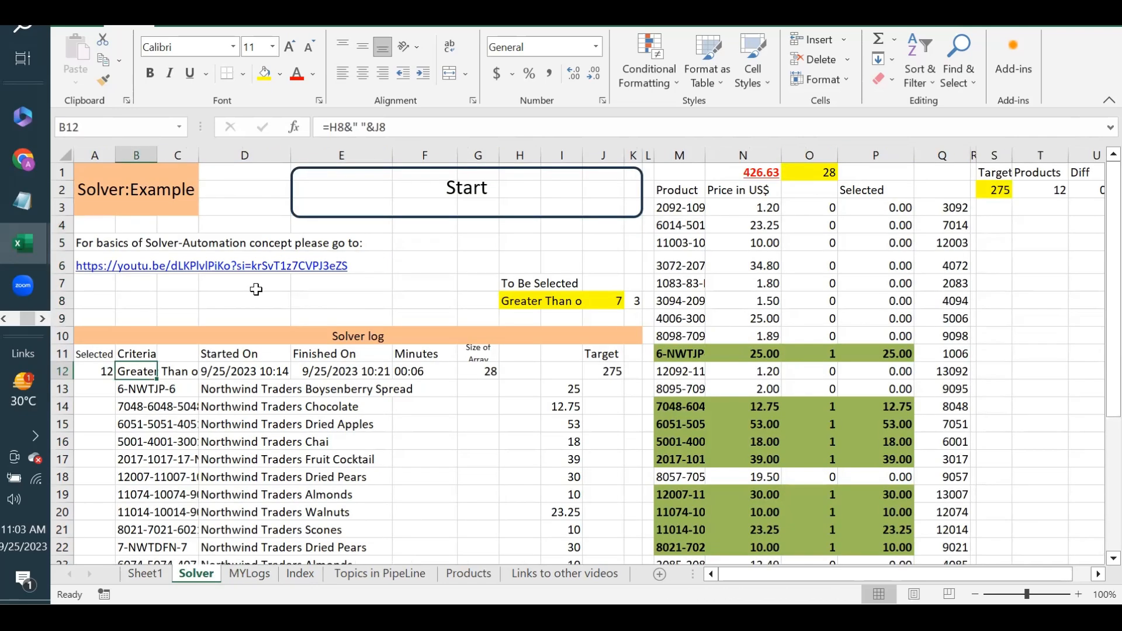